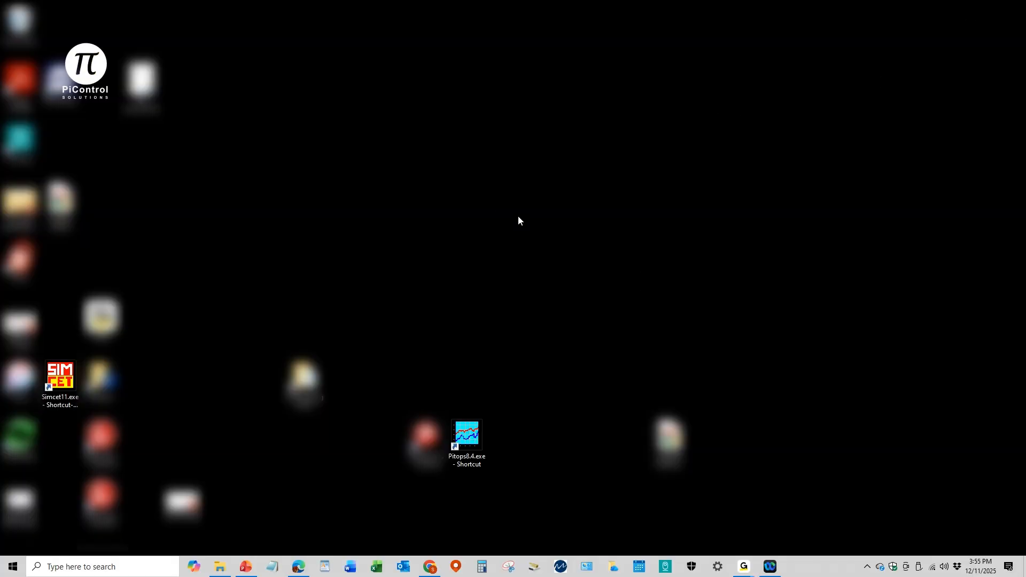
# Launch SIMCET as administrator from its desktop shortcut and list the Refinery 1 practice loops
pyautogui.moveTo(57, 380); pyautogui.dragTo(530, 472)
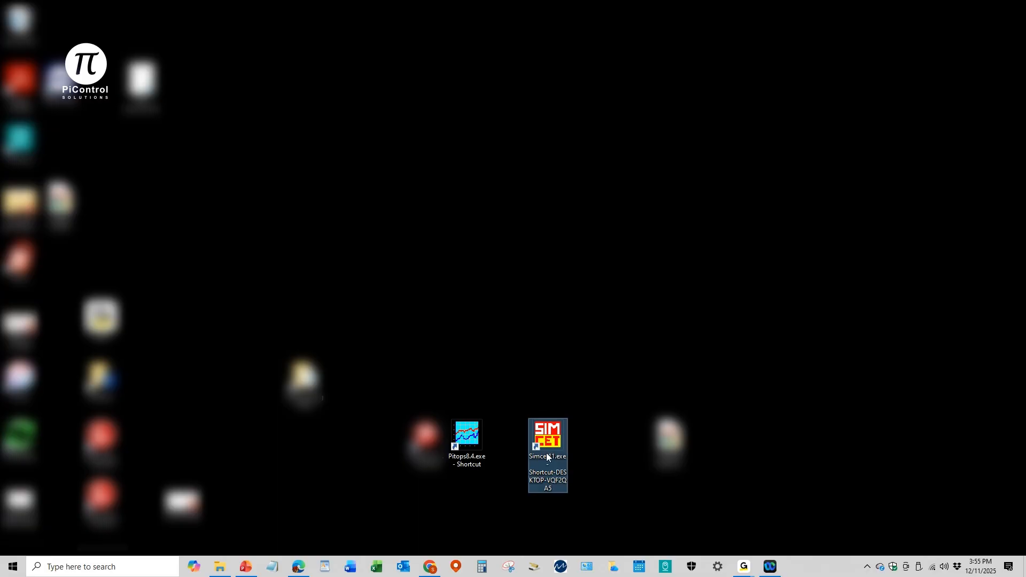
pyautogui.rightClick(546, 453)
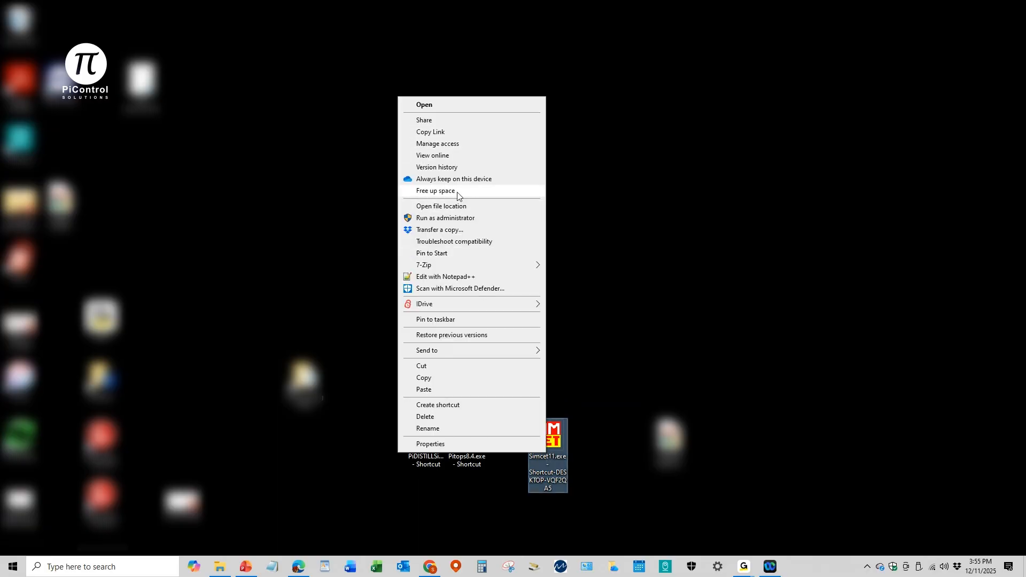
pyautogui.click(451, 218)
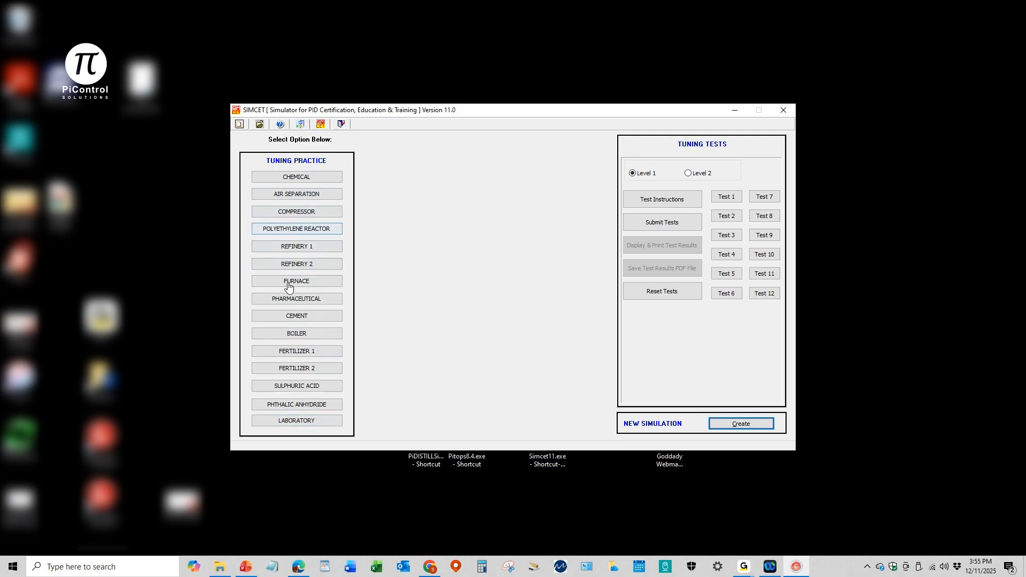
pyautogui.click(295, 250)
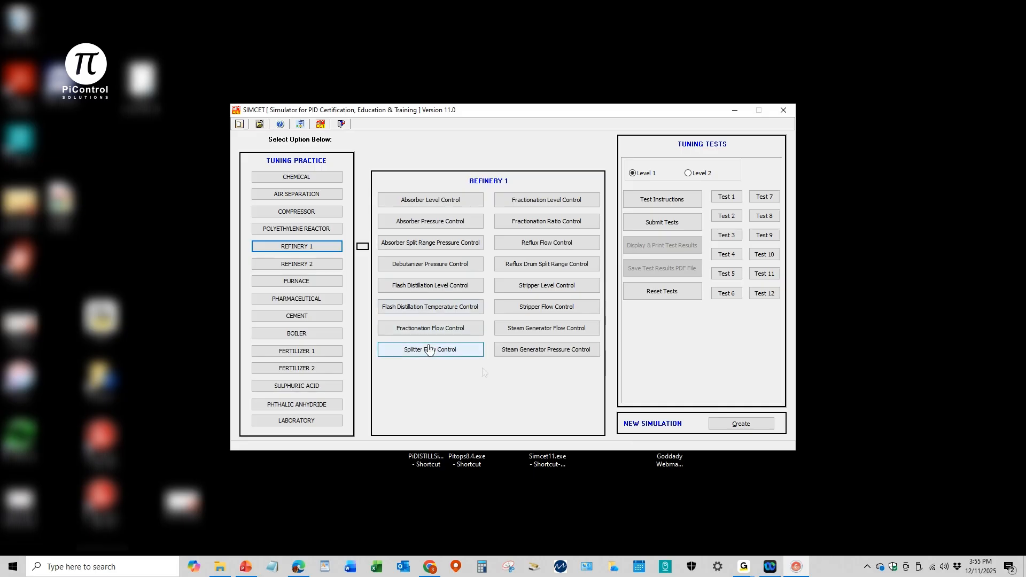
# Open the Reflux Flow Control practice and raise its proportional gain to 20
pyautogui.click(550, 243)
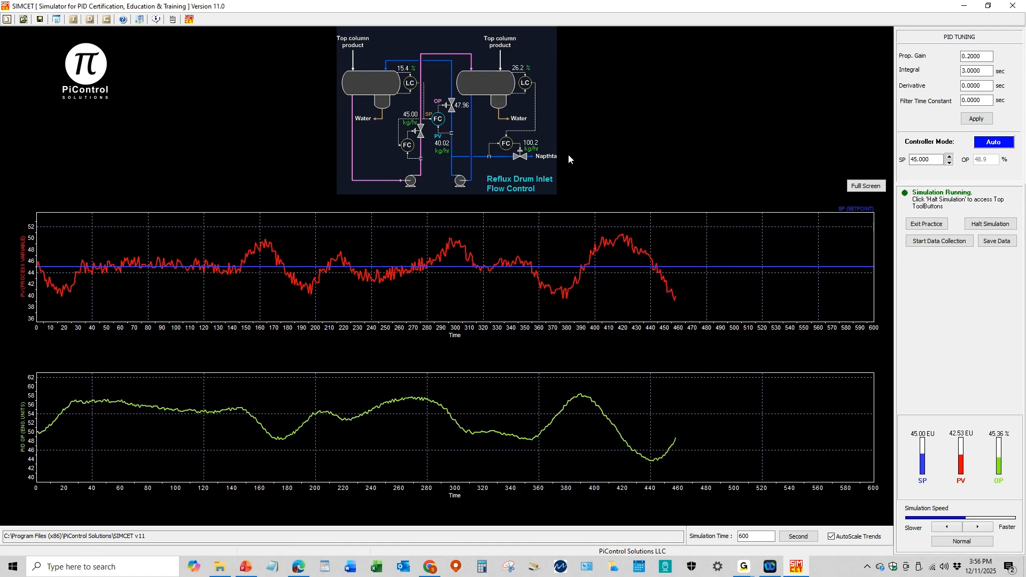
pyautogui.moveTo(934, 160); pyautogui.dragTo(840, 148)
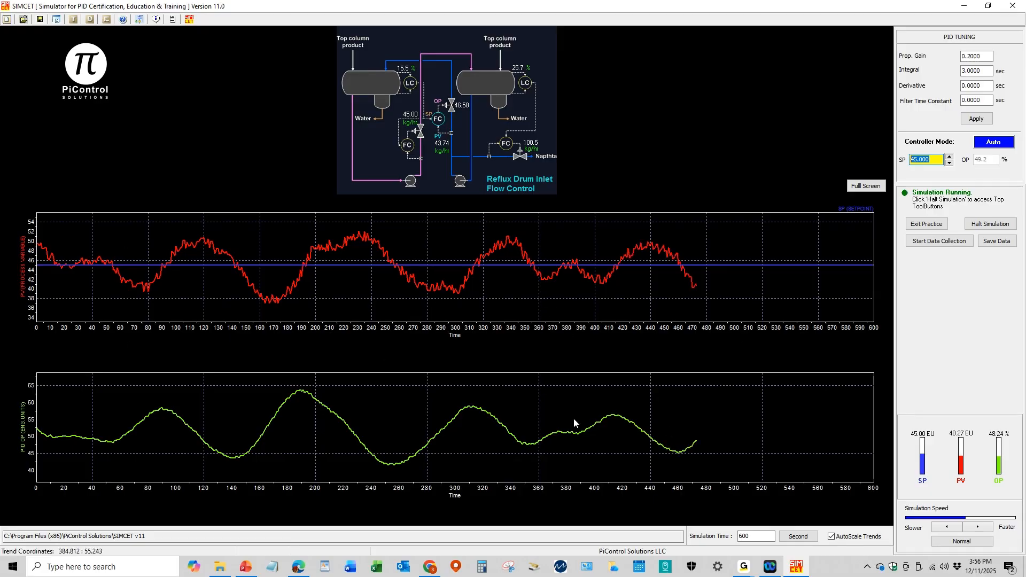
pyautogui.click(972, 57)
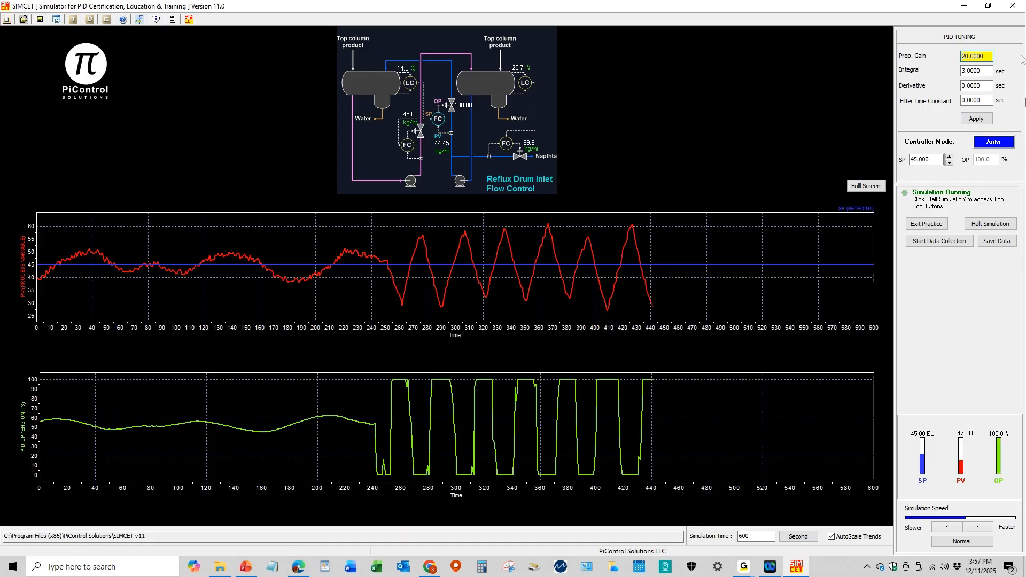
# Lower the proportional gain from 20 to 0.1 to damp the oscillation
pyautogui.moveTo(990, 59); pyautogui.dragTo(919, 15)
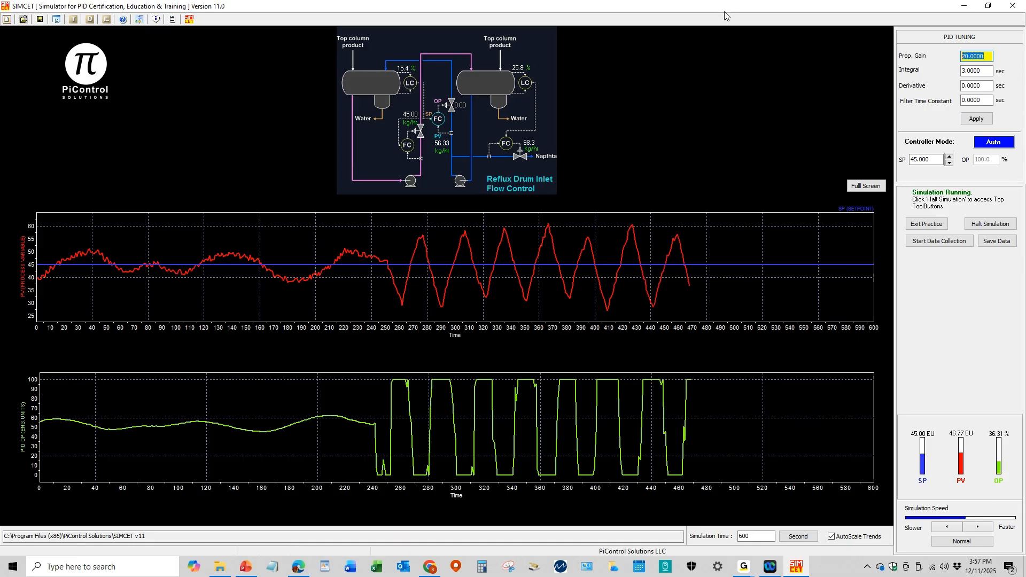
pyautogui.write('.1')
pyautogui.press('Return')
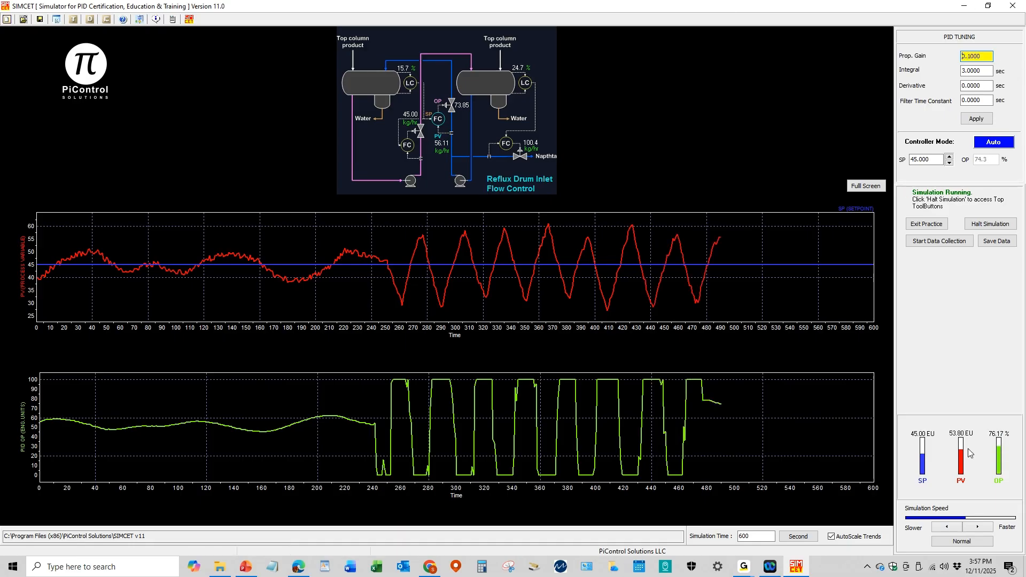
# Adjust the simulation speed with Faster and Slower, ending slightly faster
pyautogui.click(981, 526)
pyautogui.click(980, 525)
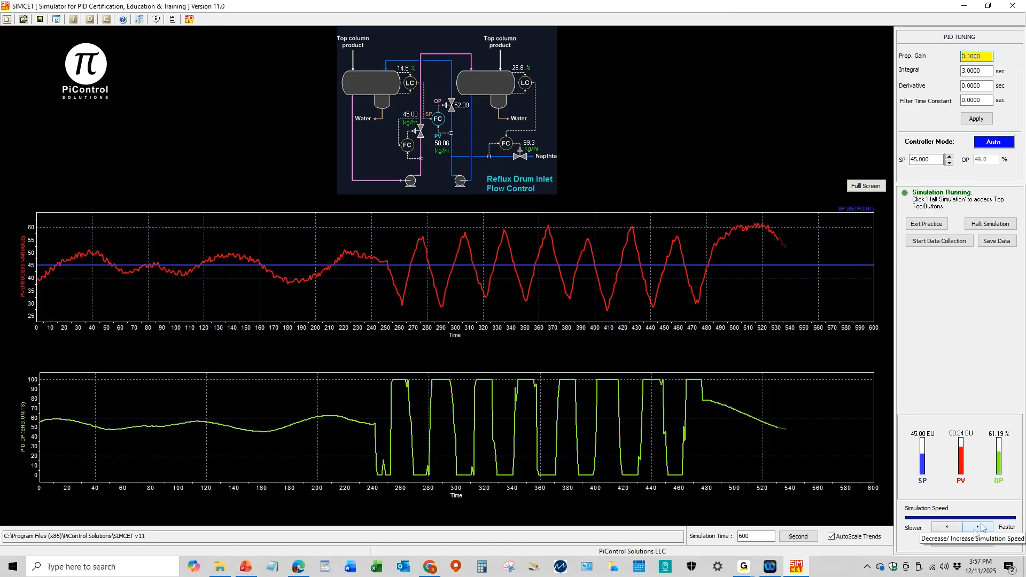
pyautogui.click(943, 529)
pyautogui.click(944, 529)
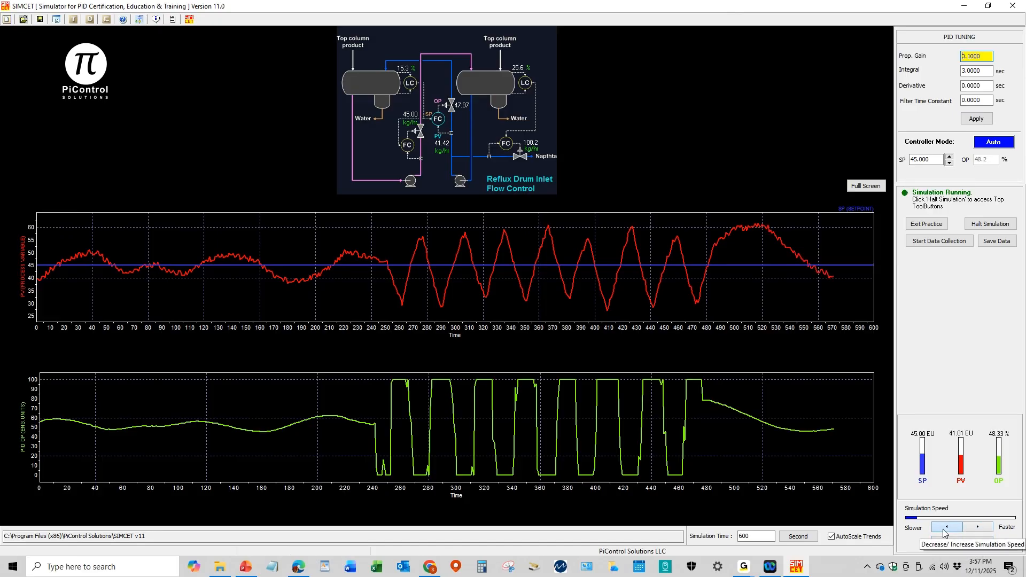
pyautogui.click(987, 528)
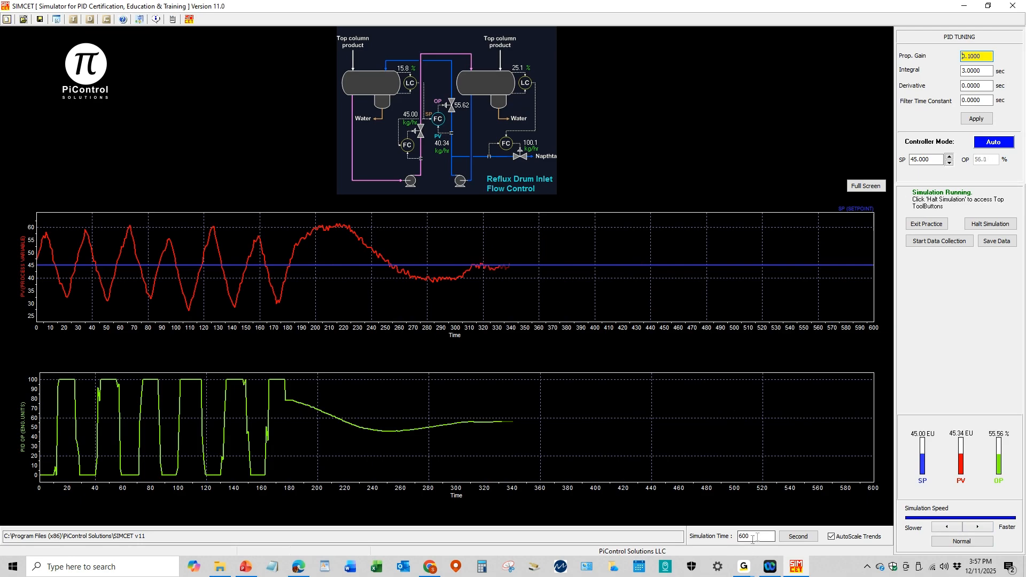
# Set the simulation time window to 100 seconds and slow the simulation slightly
pyautogui.moveTo(754, 537); pyautogui.dragTo(662, 528)
pyautogui.write('100')
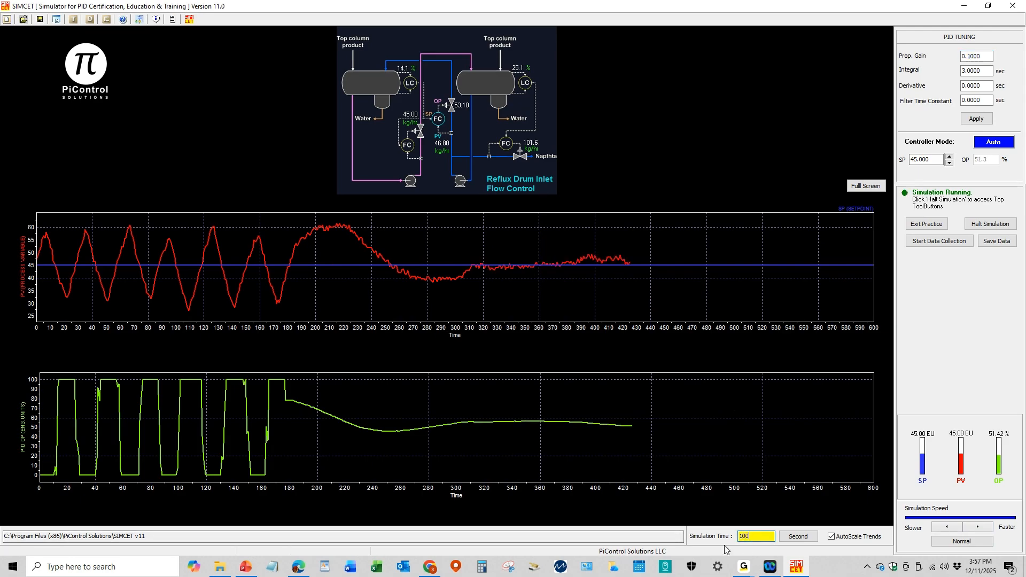
pyautogui.press('Return')
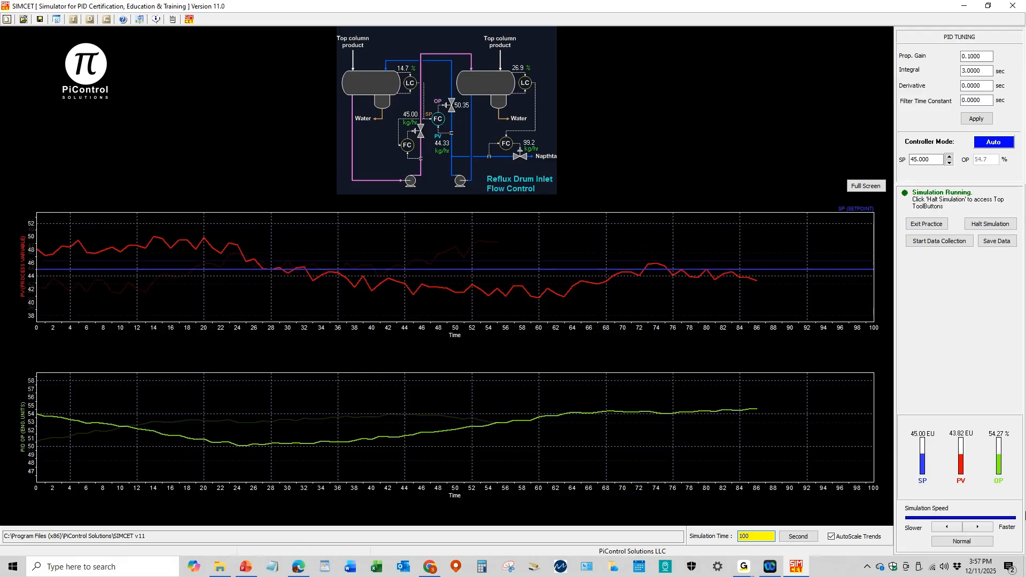
pyautogui.click(951, 529)
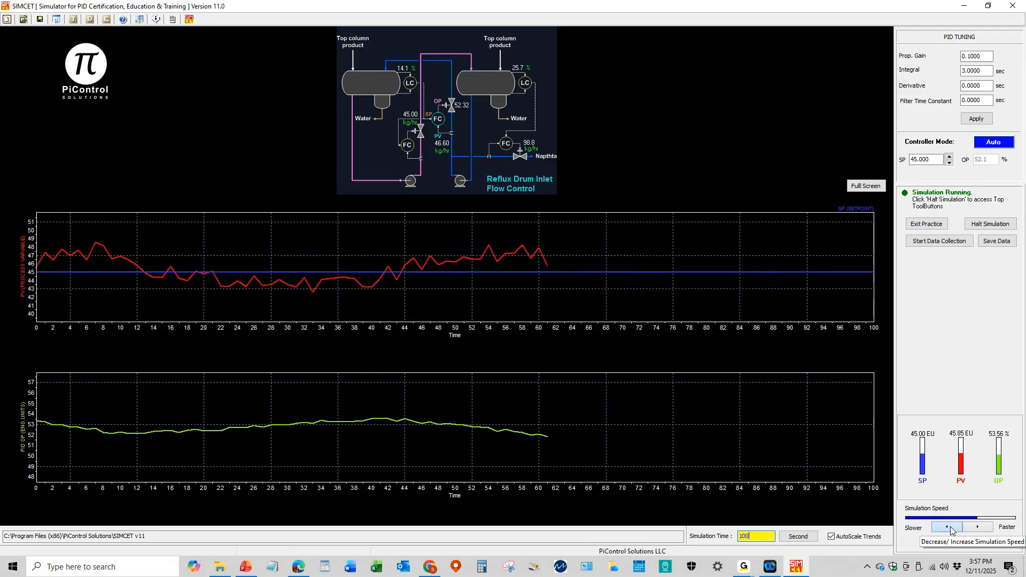
# Cut the integral time to 0.01 seconds
pyautogui.doubleClick(984, 74)
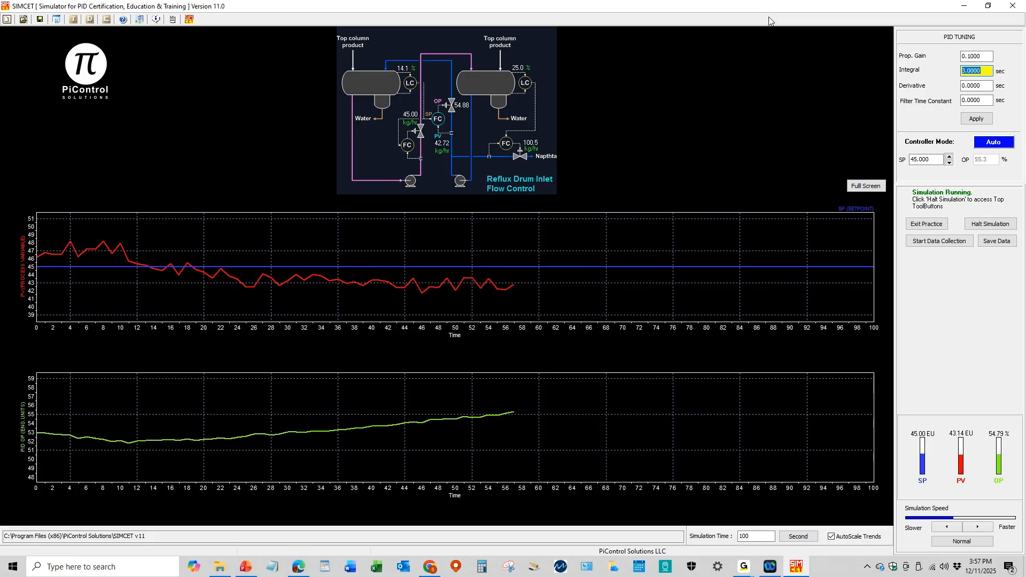
pyautogui.write('.')
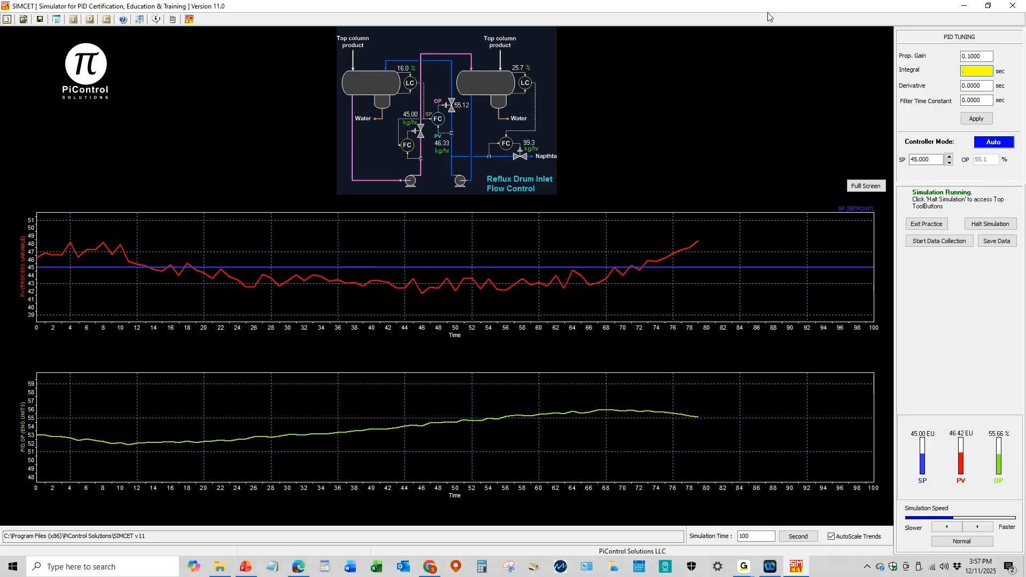
pyautogui.write('01')
pyautogui.press('Return')
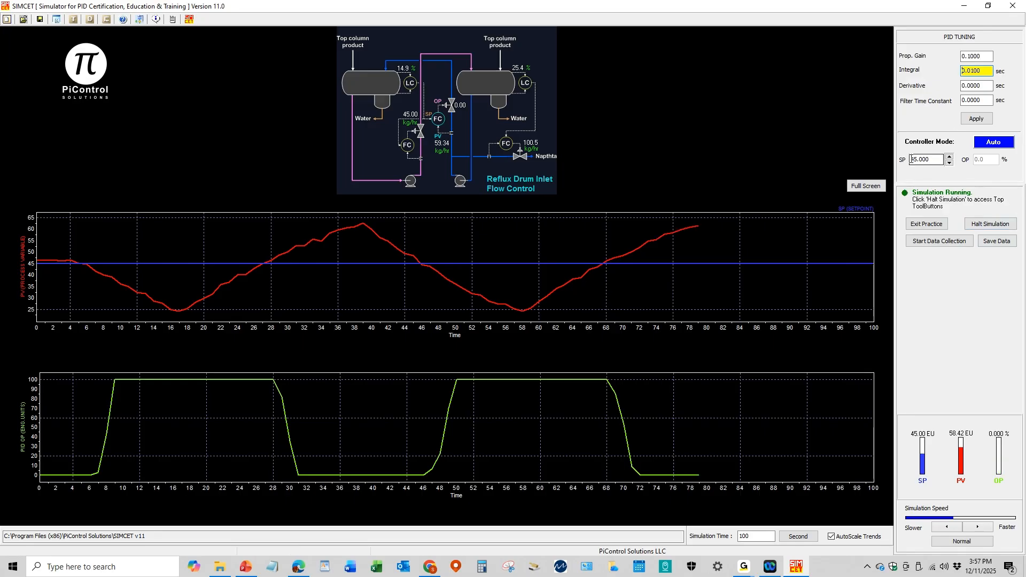
# Toggle the controller to Manual and back to Auto, then exit the practice
pyautogui.click(994, 143)
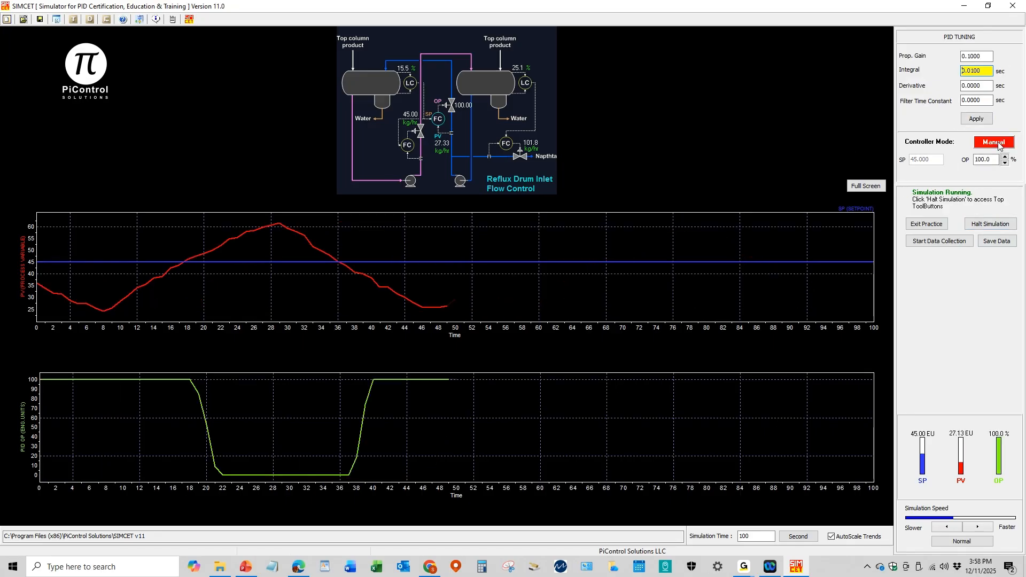
pyautogui.click(995, 143)
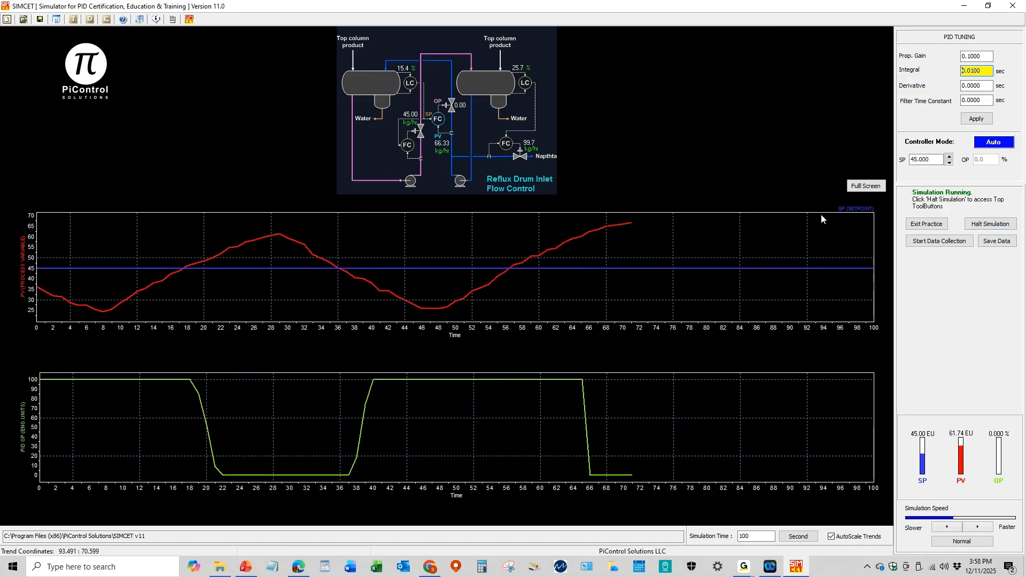
pyautogui.click(927, 224)
pyautogui.click(544, 286)
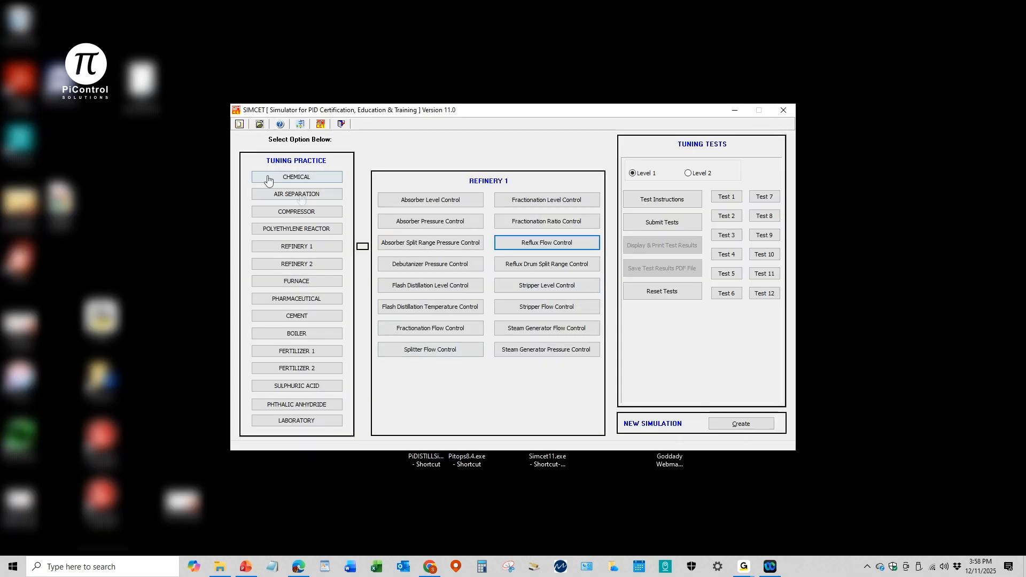
# Open the Fertilizer 2 loops and start the Flow Control on LPS practice
pyautogui.click(299, 368)
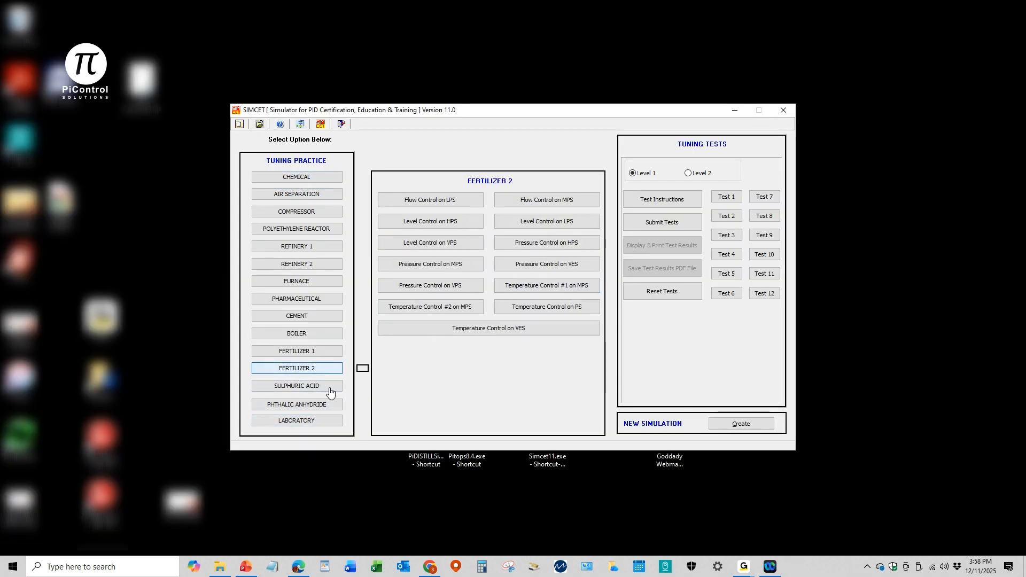
pyautogui.click(431, 200)
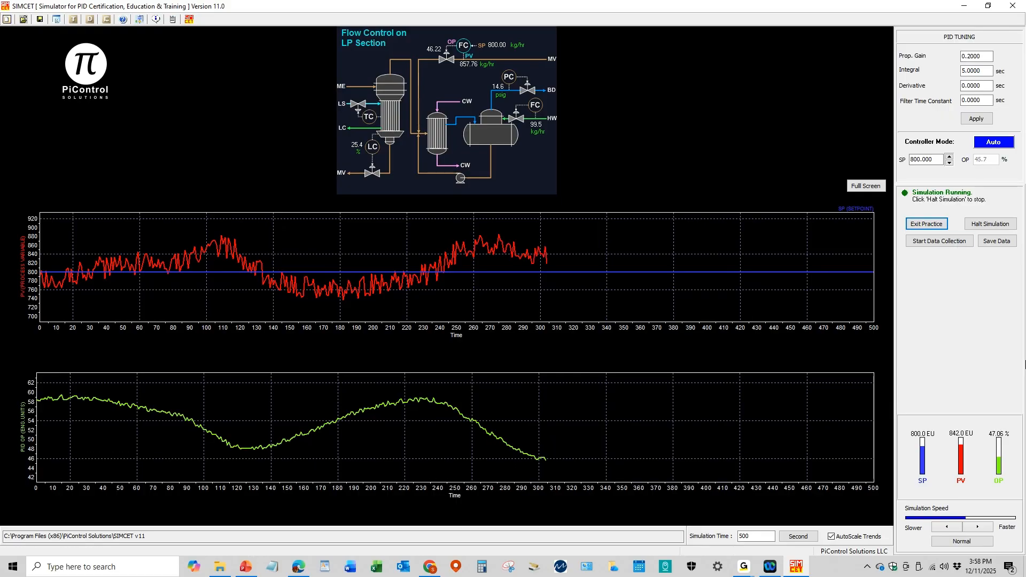
# Exit the LP section flow practice, confirming with Yes
pyautogui.click(927, 223)
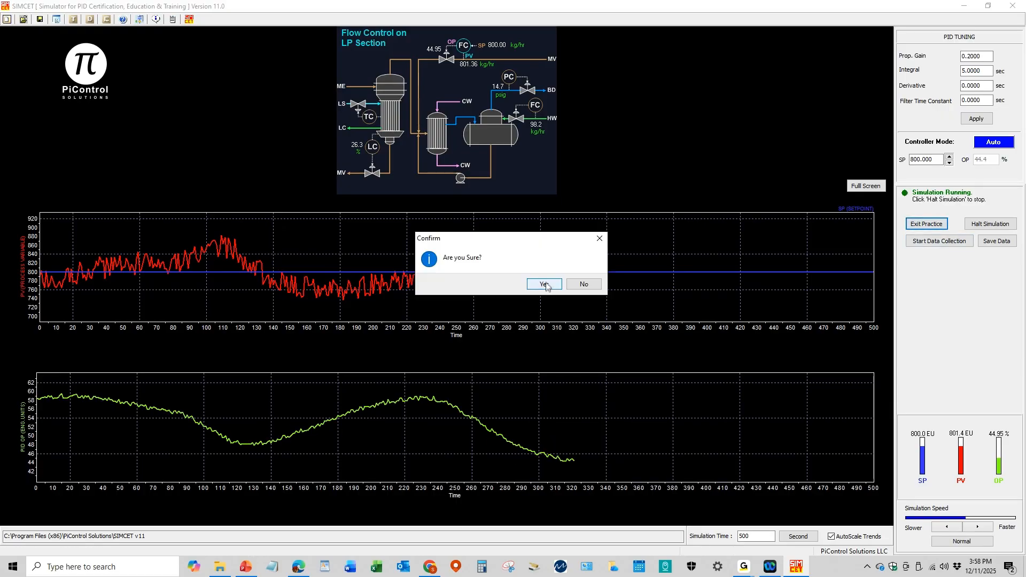
pyautogui.click(546, 284)
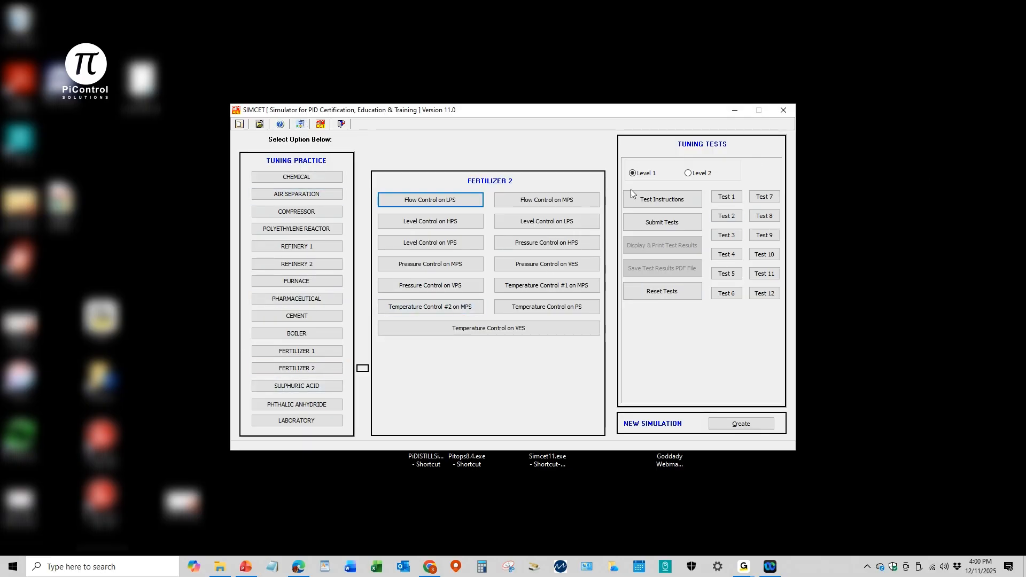
# Start Test 1 and submit the user's name in User Information
pyautogui.click(724, 200)
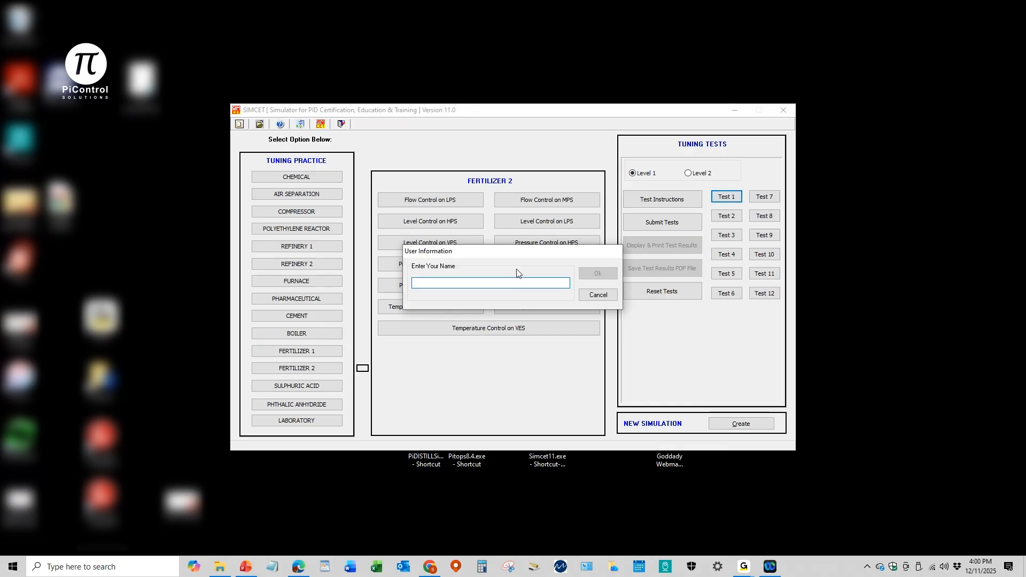
pyautogui.write('STEVE HOWES')
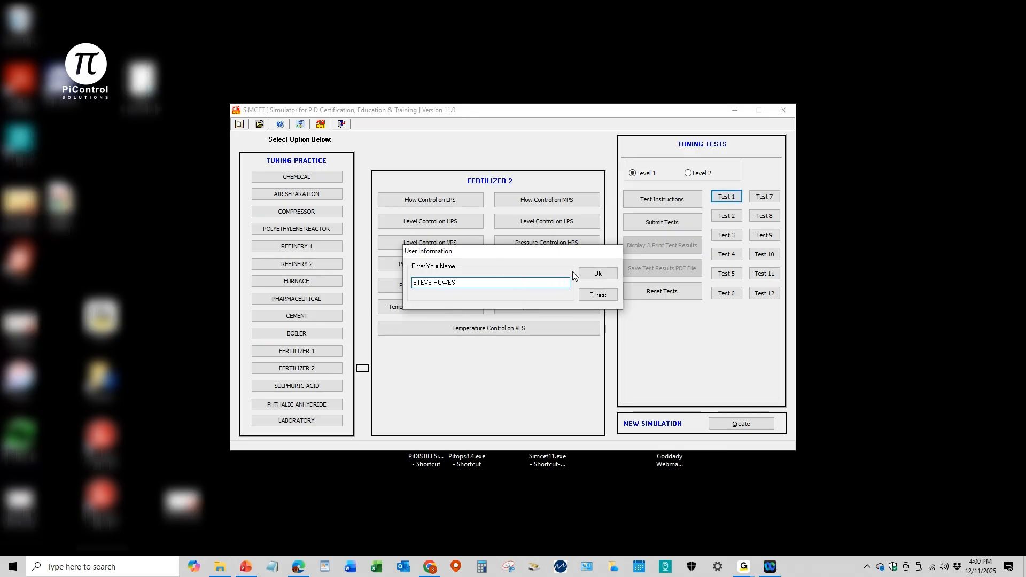
pyautogui.click(591, 273)
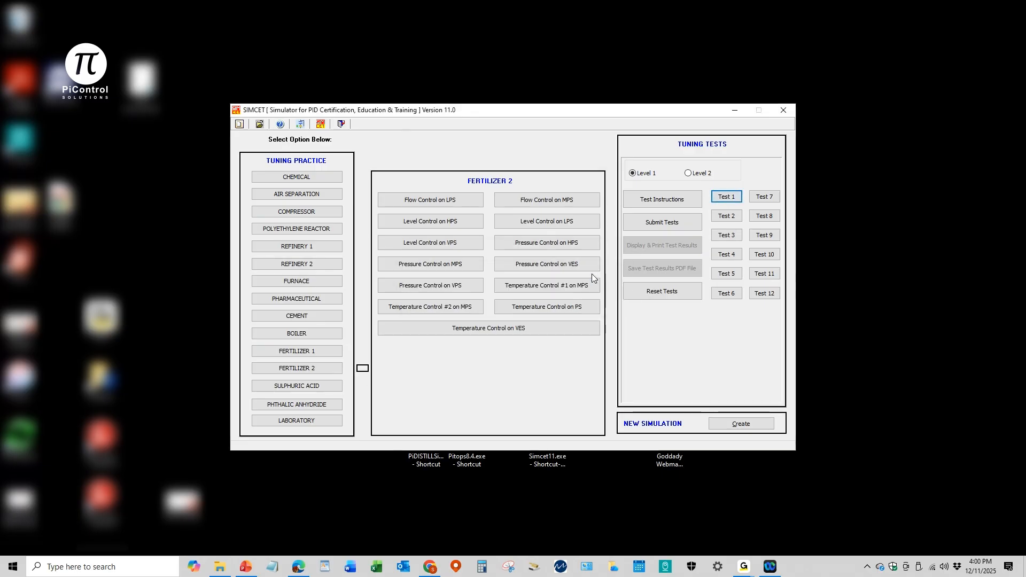
# Review the PID Loop Information description of the column sump level loop and its time units
pyautogui.moveTo(384, 210); pyautogui.dragTo(577, 291)
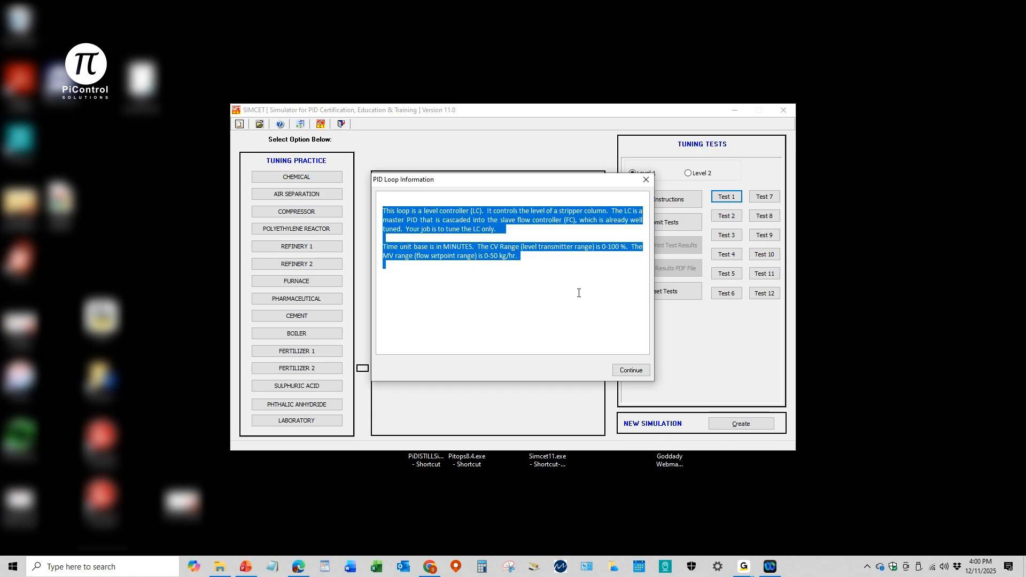
pyautogui.click(570, 309)
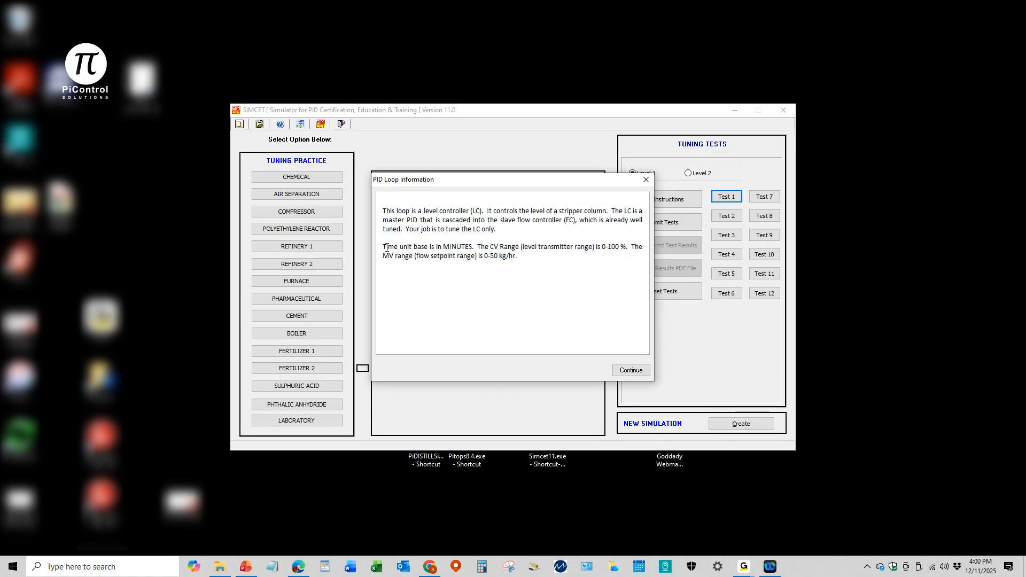
pyautogui.moveTo(384, 244); pyautogui.dragTo(577, 266)
pyautogui.click(562, 284)
pyautogui.moveTo(449, 247); pyautogui.dragTo(529, 262)
pyautogui.click(530, 299)
# Continue into the column sump level test and settle the simulation speed at about half
pyautogui.click(627, 372)
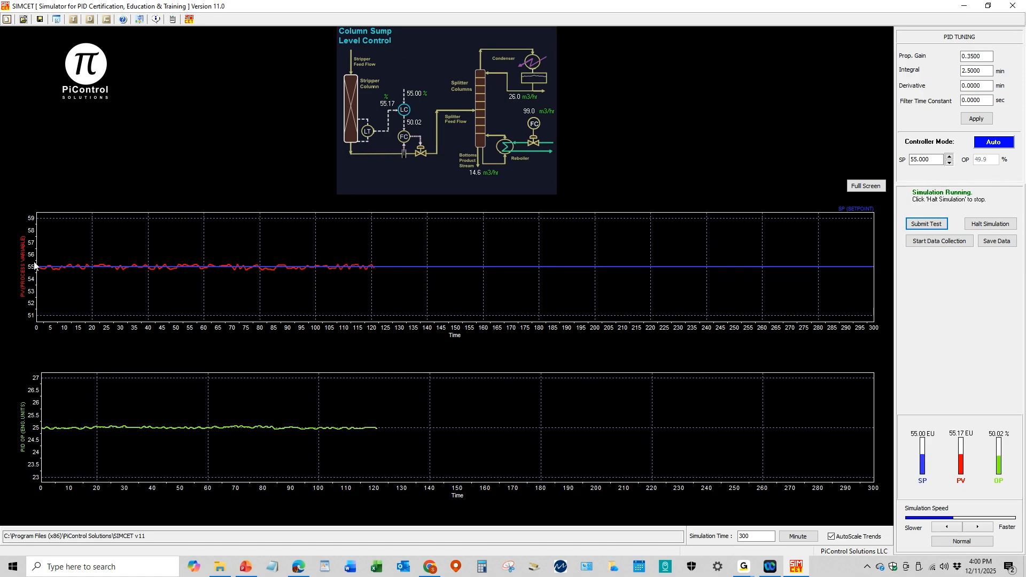
pyautogui.click(927, 159)
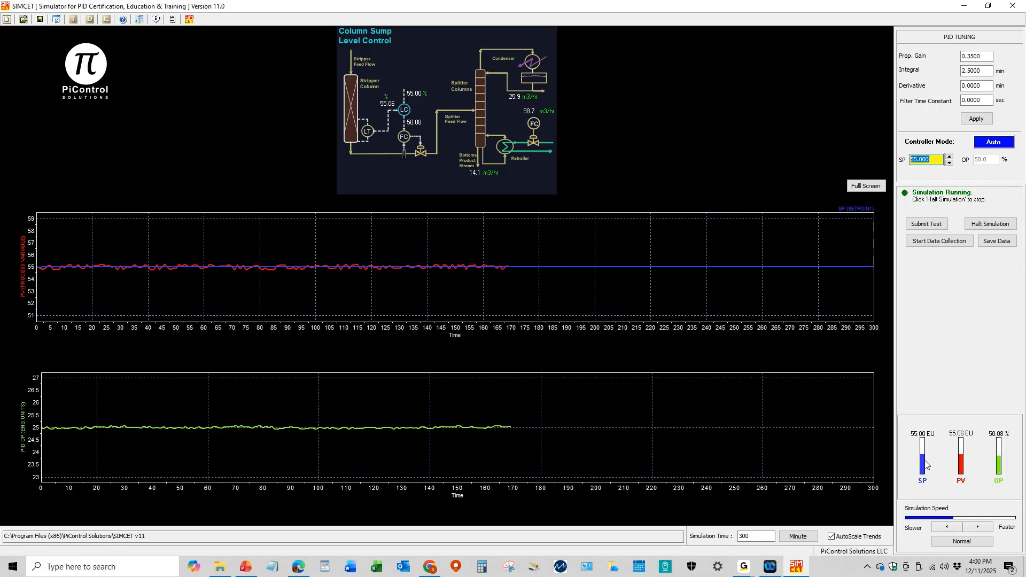
pyautogui.click(981, 529)
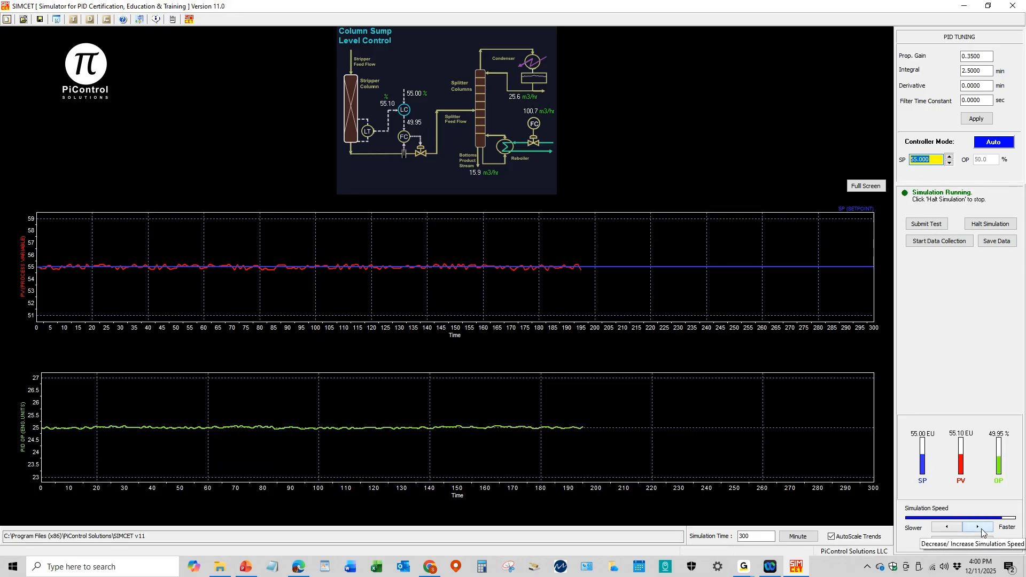
pyautogui.click(978, 527)
pyautogui.click(978, 528)
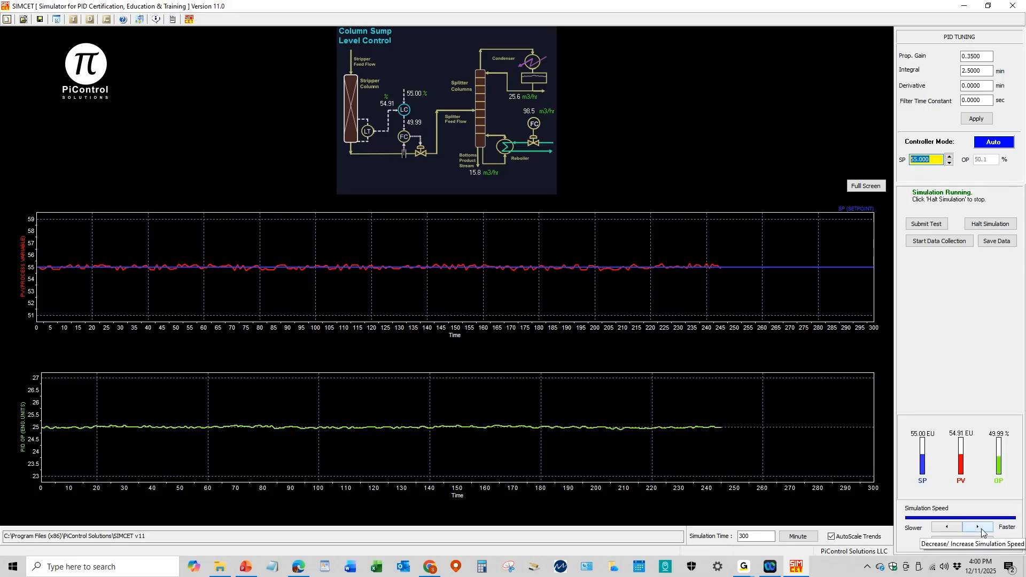
pyautogui.click(950, 528)
pyautogui.click(949, 528)
pyautogui.click(949, 528)
pyautogui.click(949, 528)
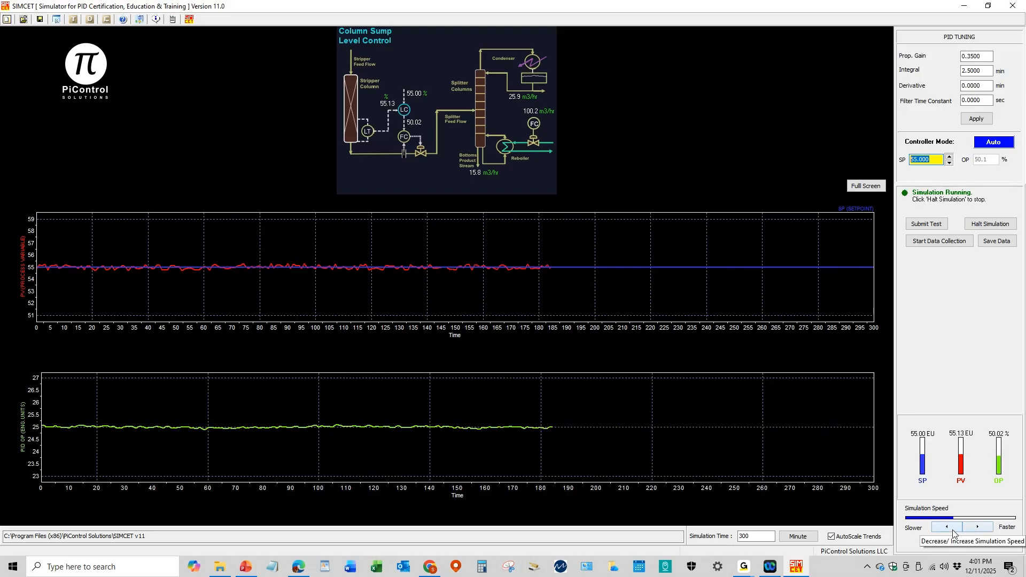
pyautogui.click(952, 529)
pyautogui.click(952, 530)
pyautogui.click(978, 528)
pyautogui.click(978, 527)
pyautogui.click(978, 527)
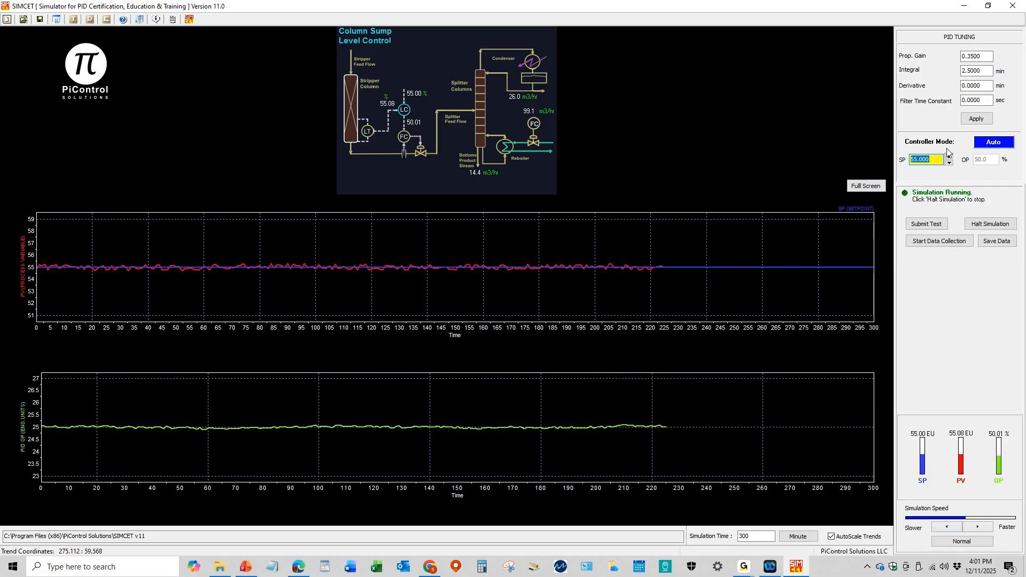
# Step the level setpoint from 55 to 60
pyautogui.moveTo(986, 57); pyautogui.dragTo(886, 43)
pyautogui.moveTo(935, 160); pyautogui.dragTo(871, 162)
pyautogui.write('60')
pyautogui.press('Return')
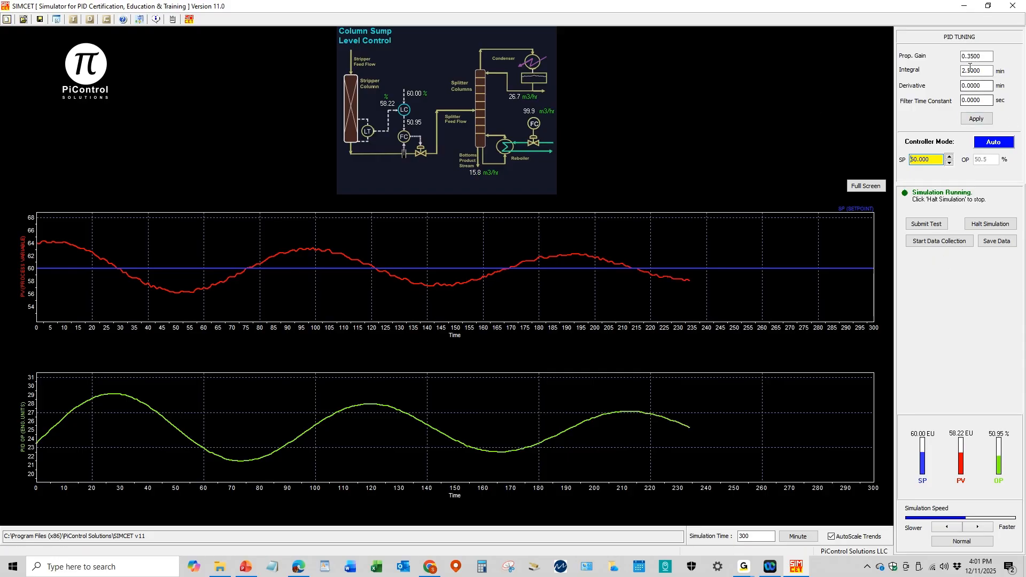
# Raise the integral time from 2.5 to 25 min and step the setpoint back to 55
pyautogui.moveTo(983, 56); pyautogui.dragTo(940, 55)
pyautogui.click(989, 71)
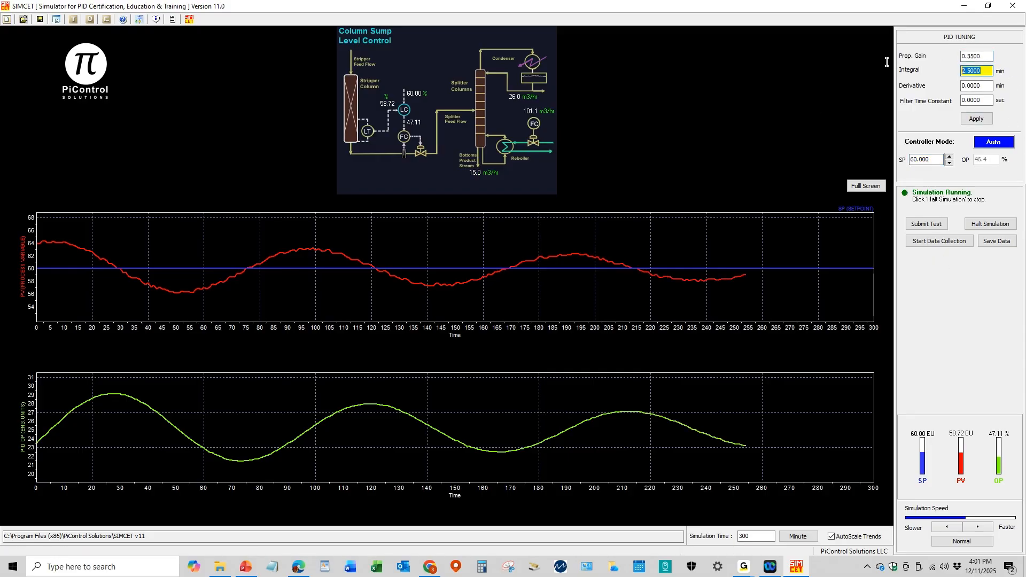
pyautogui.write('25')
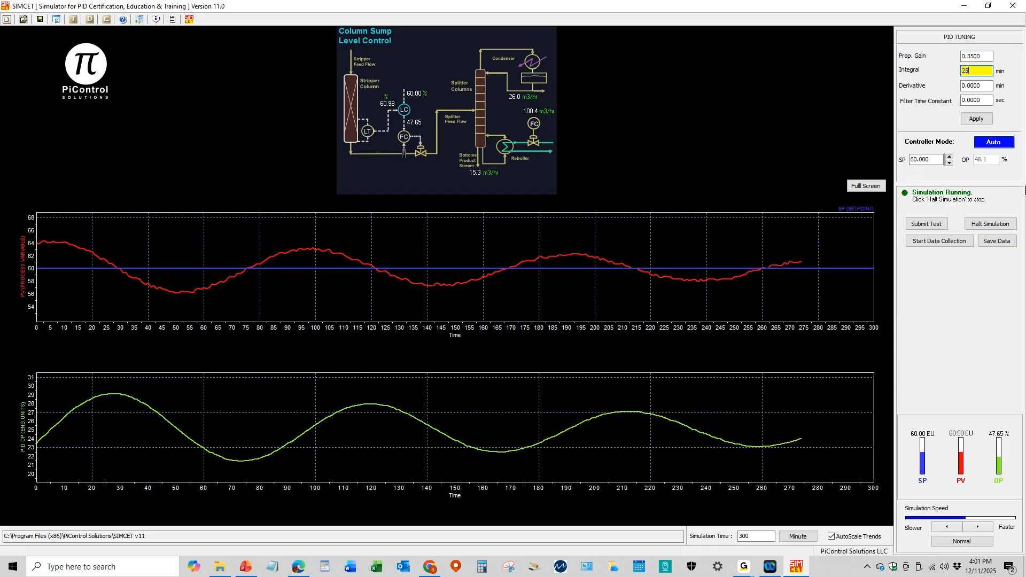
pyautogui.click(926, 159)
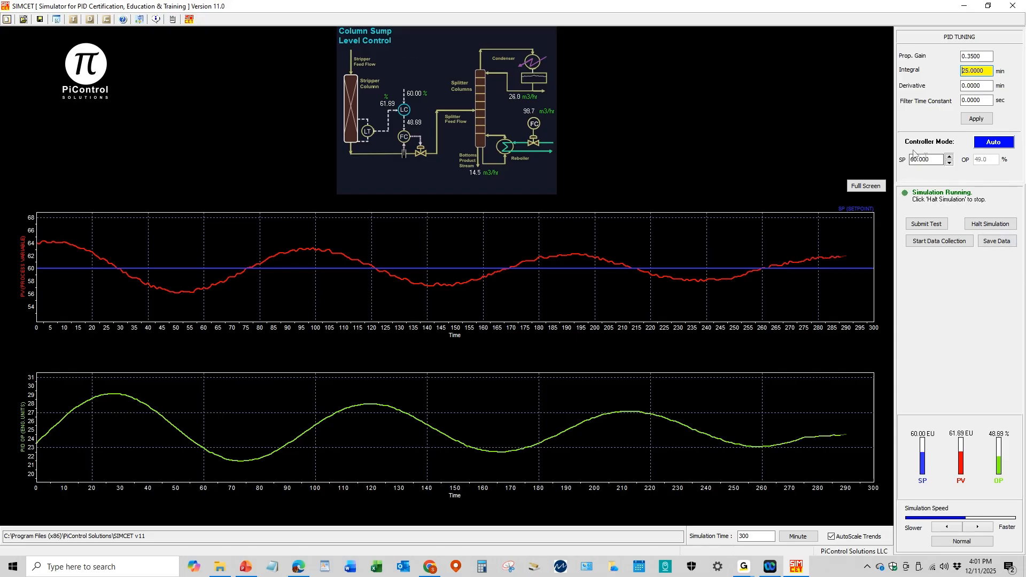
pyautogui.write('55')
pyautogui.press('Return')
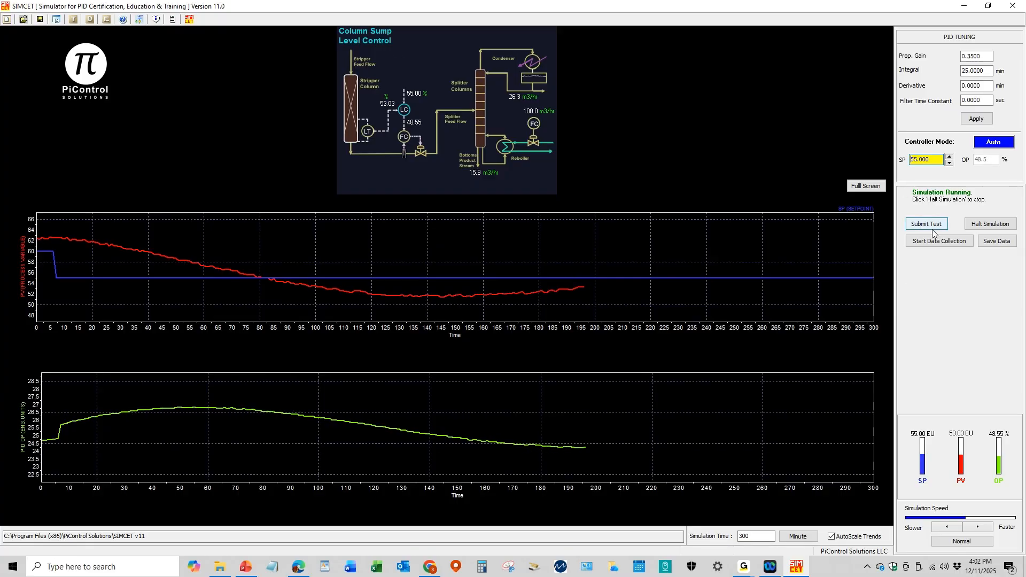
# Change the proportional gain from 0.35 to 0.2 and the filter time constant to 2 seconds
pyautogui.moveTo(989, 58); pyautogui.dragTo(812, 25)
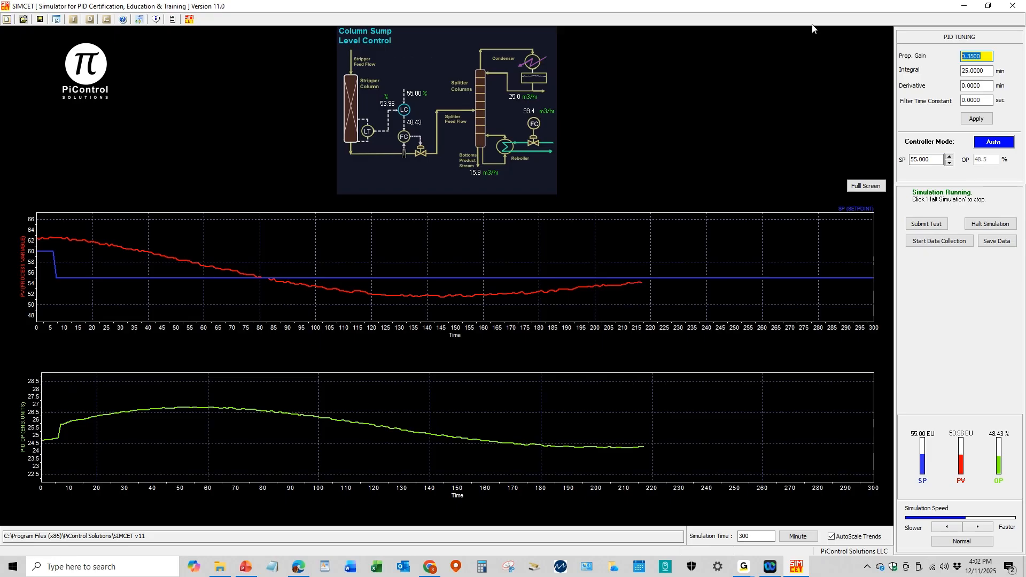
pyautogui.write('.2')
pyautogui.press('Return')
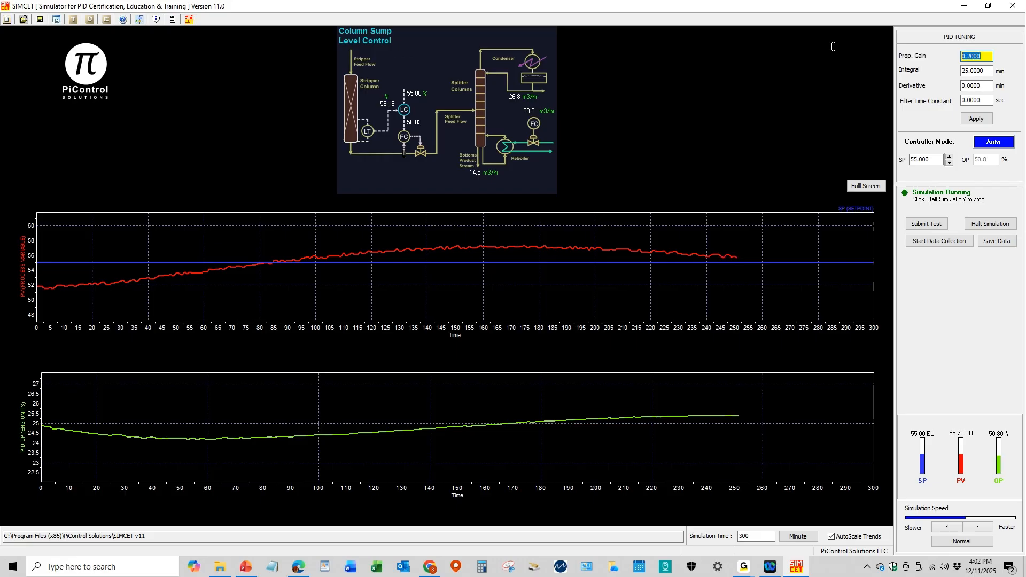
pyautogui.press('Tab')
pyautogui.click(962, 104)
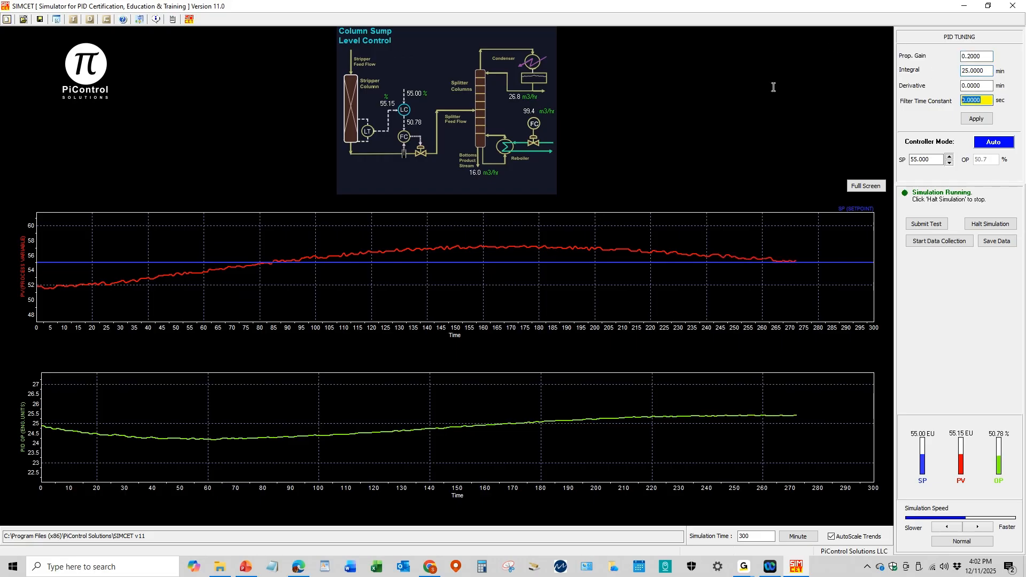
# Submit and confirm the tuning test, then dismiss its 14.5 out of 100 score
pyautogui.write('2')
pyautogui.click(926, 225)
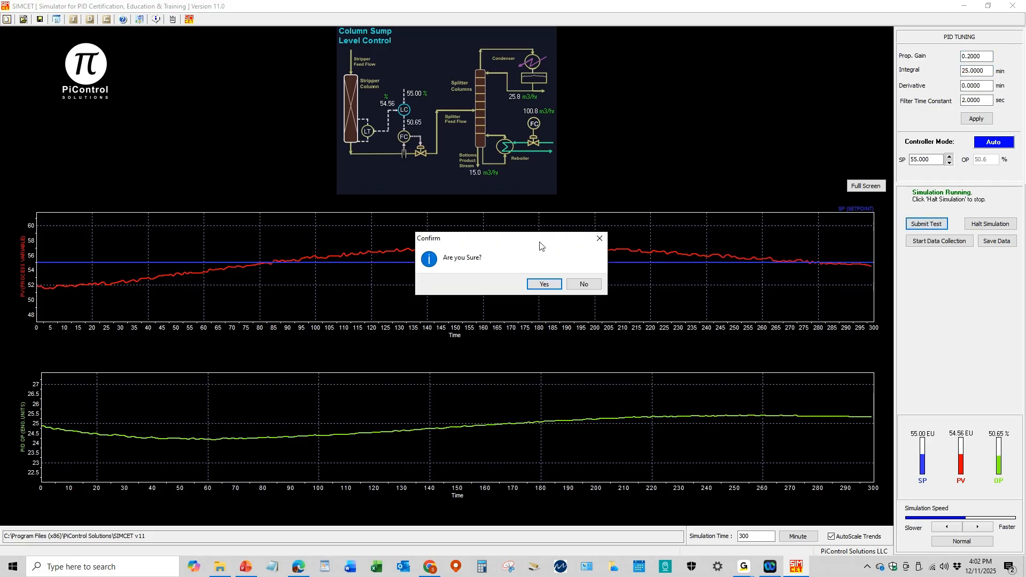
pyautogui.click(545, 286)
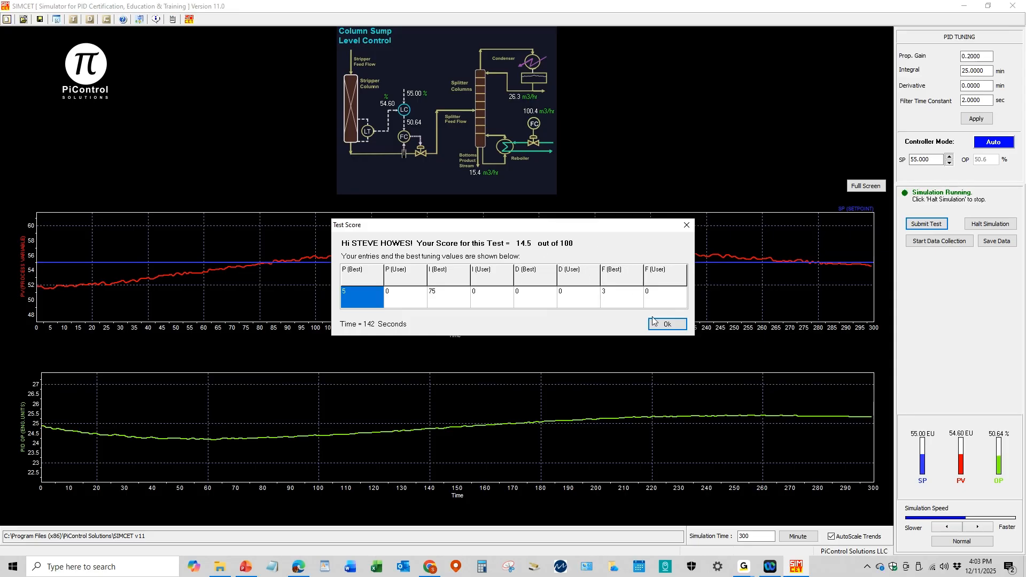
pyautogui.click(667, 325)
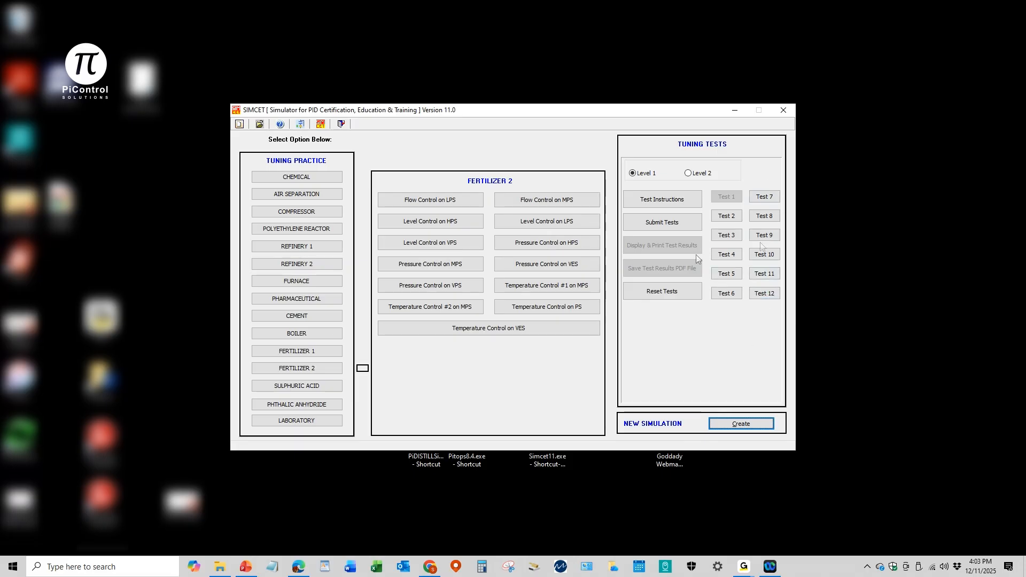
# Submit all Level 1 tuning tests and view the grade sheet preview full screen
pyautogui.click(662, 222)
pyautogui.click(545, 285)
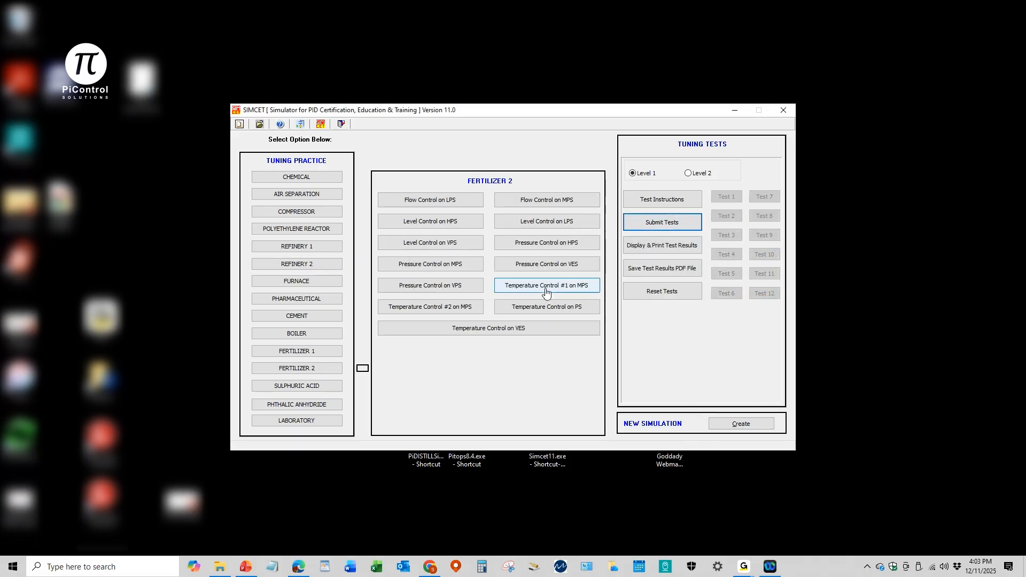
pyautogui.click(663, 249)
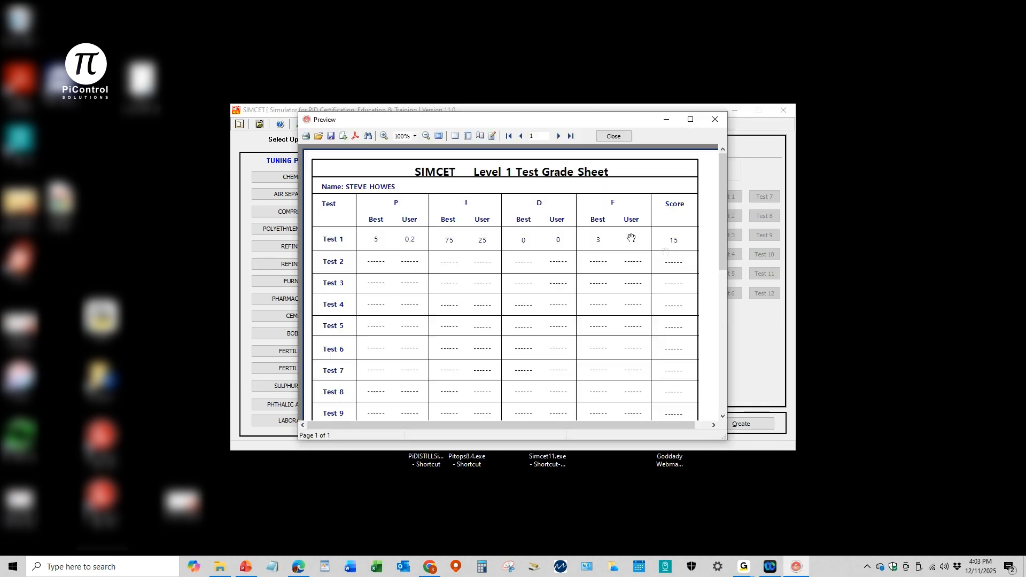
pyautogui.click(690, 120)
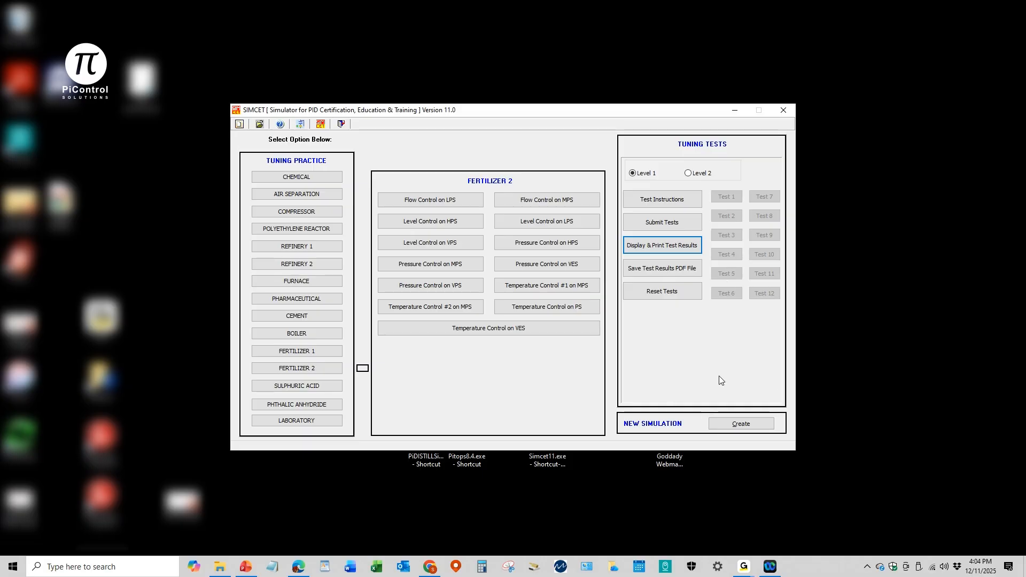
# Open the CHEMICAL Steam Flow Control on Heat Exchanger practice and start data collection at setpoint 7.000
pyautogui.click(301, 183)
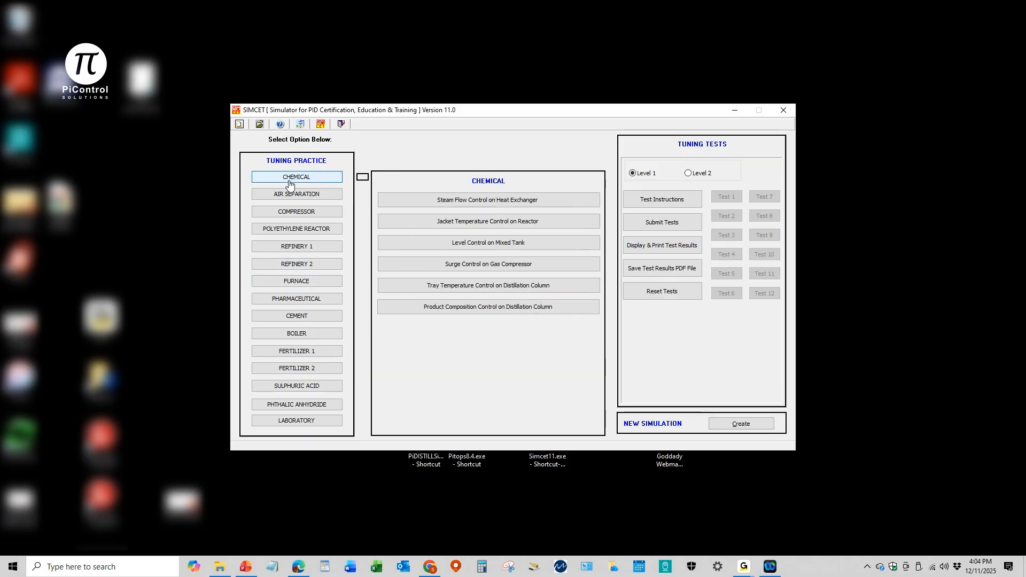
pyautogui.click(474, 202)
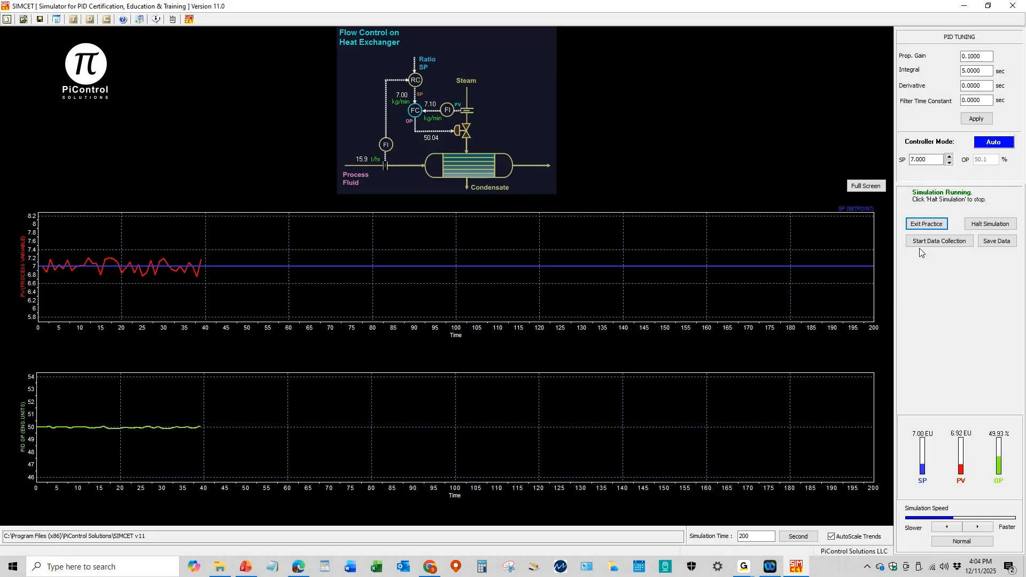
pyautogui.click(935, 244)
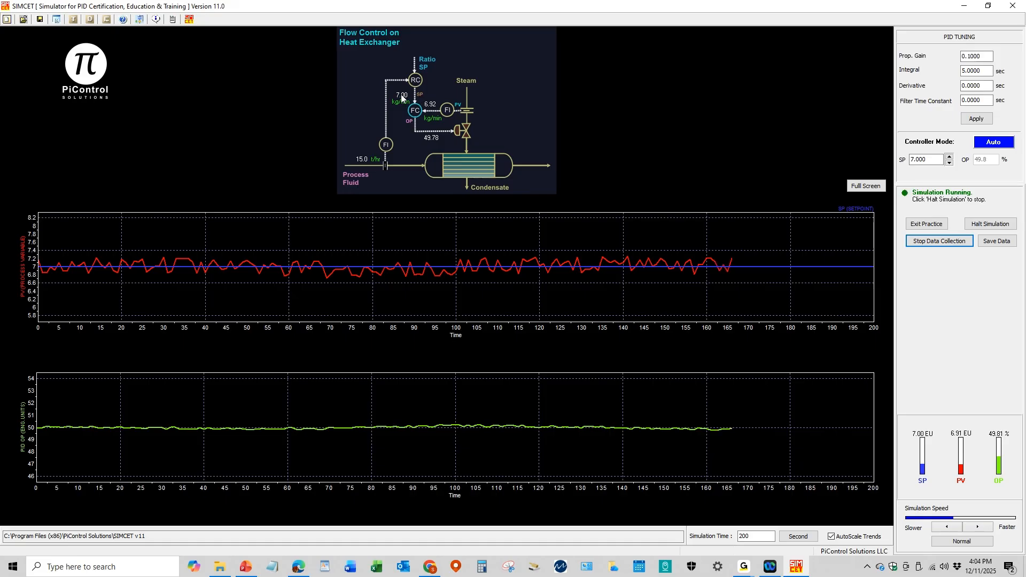
pyautogui.click(926, 159)
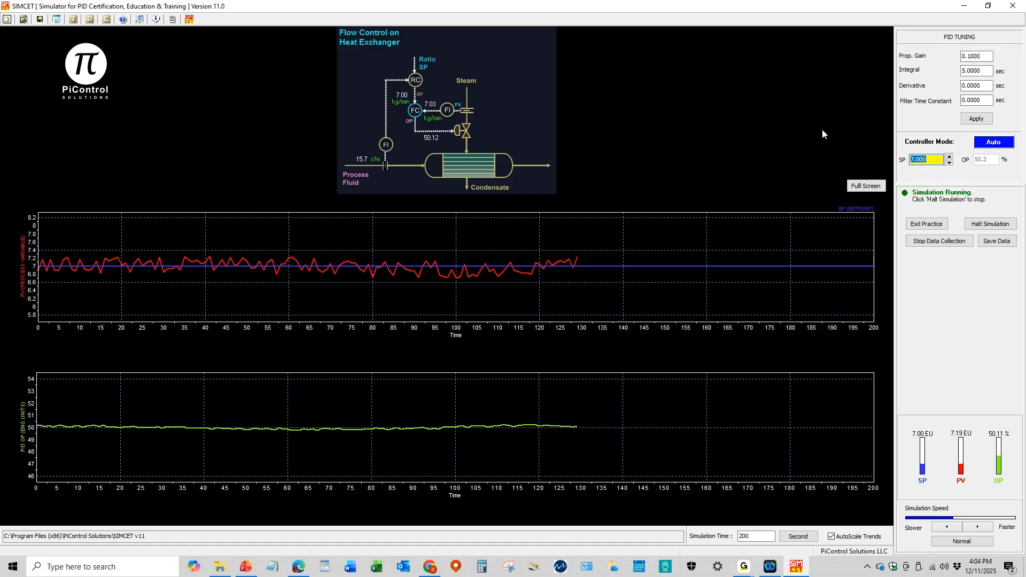
# Step the flow setpoint from 7 to 11 kg/min, then later back to 7
pyautogui.write('11')
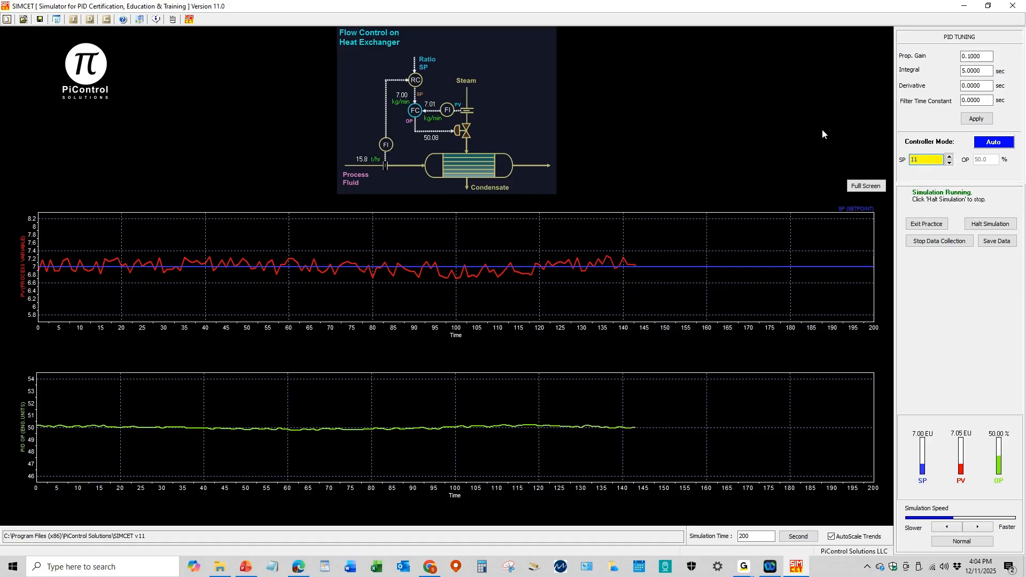
pyautogui.press('Return')
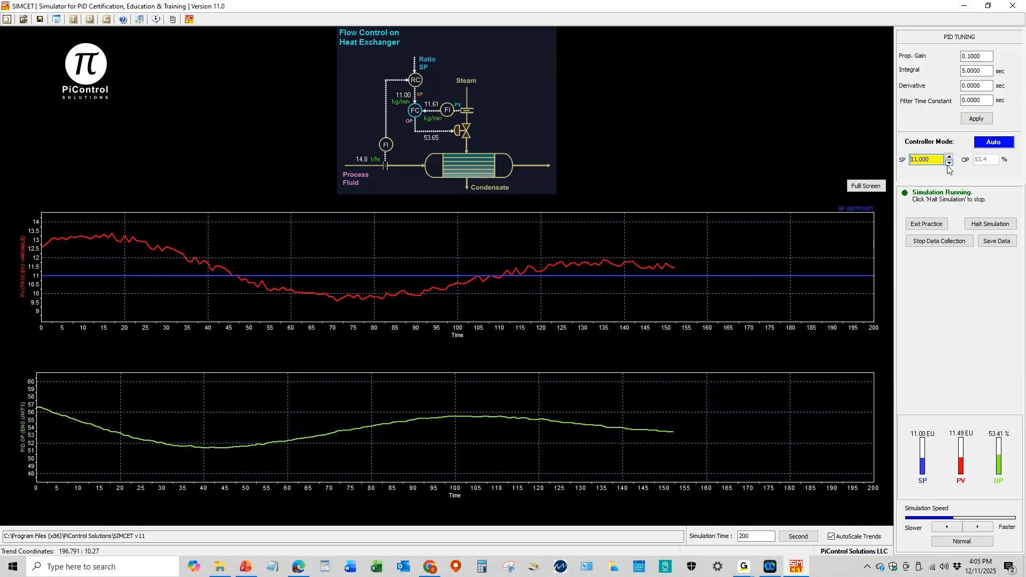
pyautogui.moveTo(939, 160); pyautogui.dragTo(804, 135)
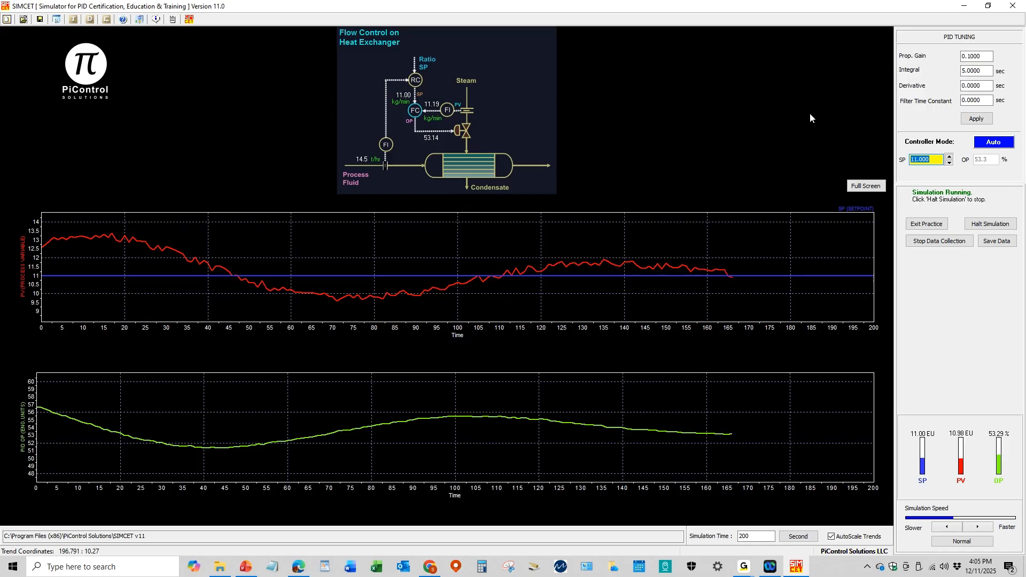
pyautogui.write('7')
pyautogui.press('Return')
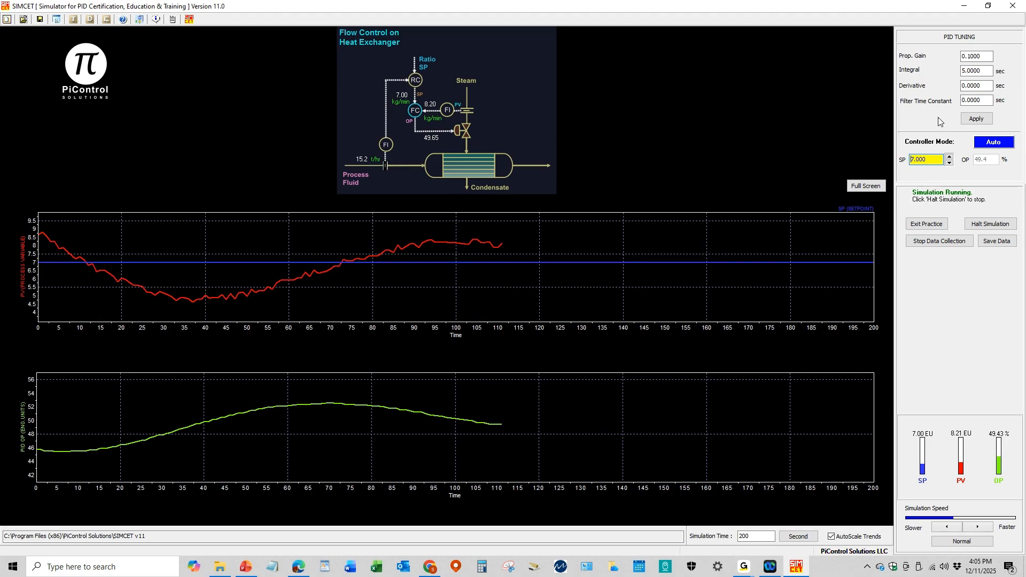
# In manual, step the controller output from 48.80 to 50 then 60, and return to automatic
pyautogui.click(997, 142)
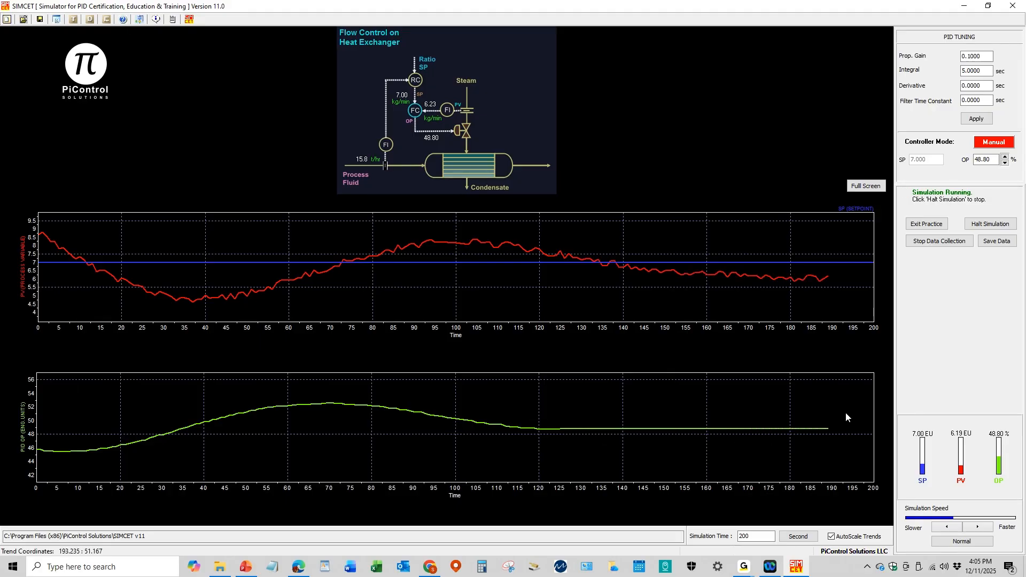
pyautogui.moveTo(993, 160); pyautogui.dragTo(841, 154)
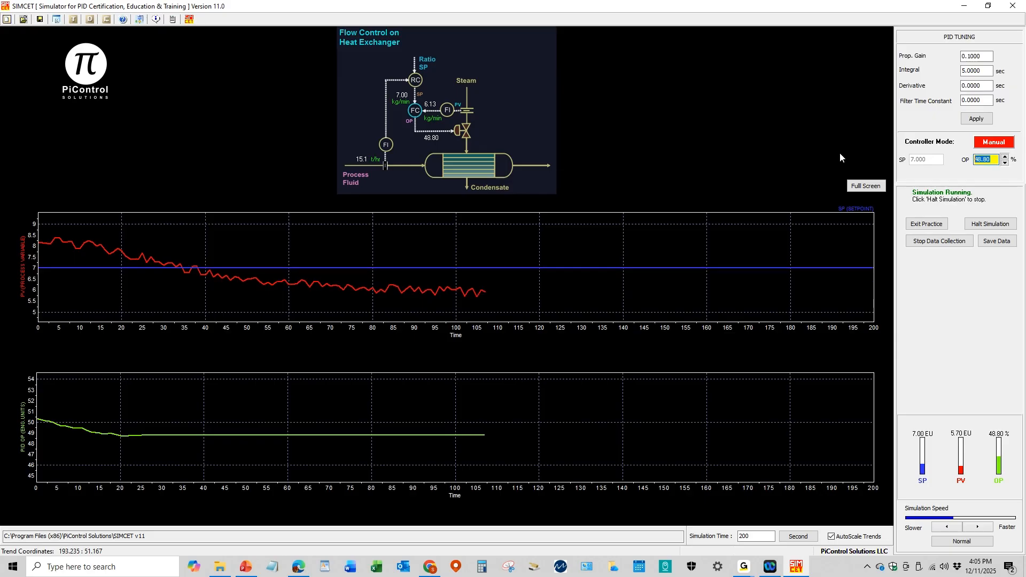
pyautogui.write('50.00')
pyautogui.press('Return')
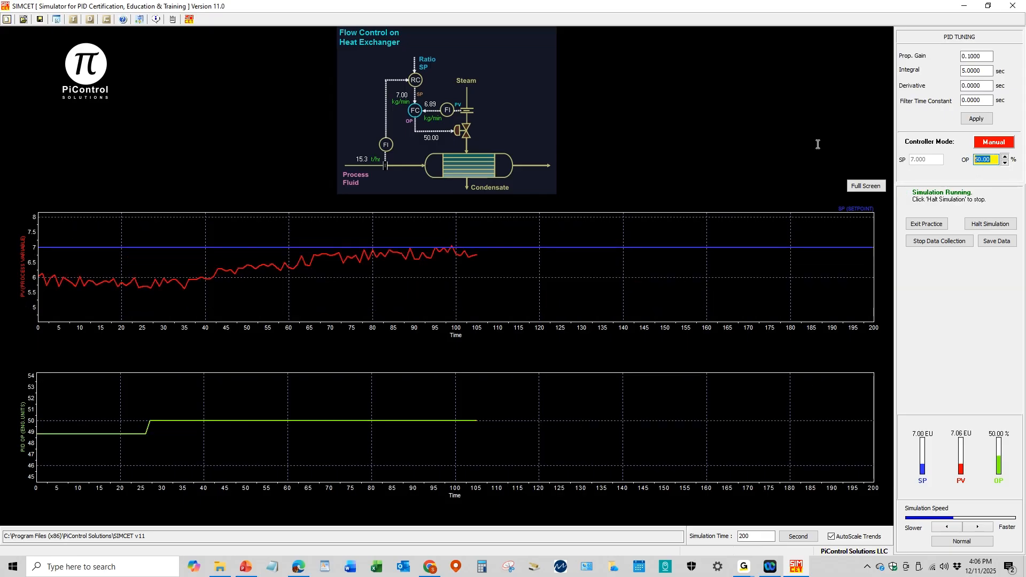
pyautogui.write('60')
pyautogui.press('Return')
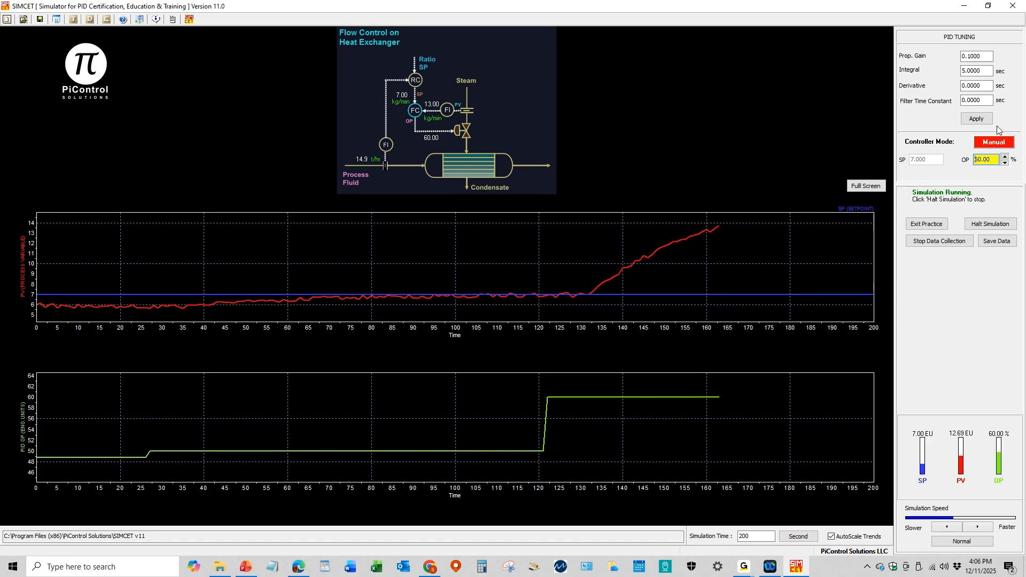
pyautogui.click(1003, 143)
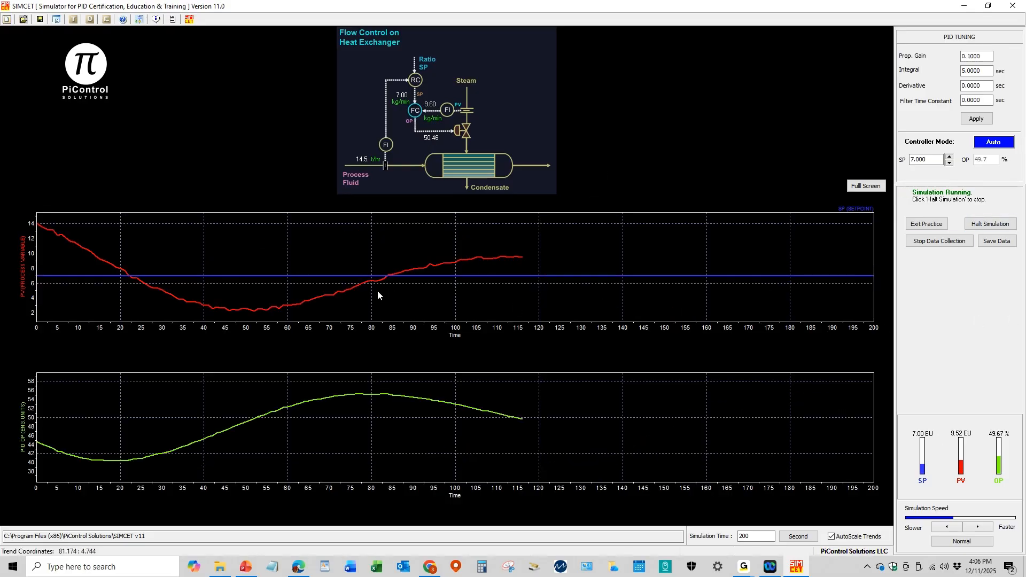
# Halt the simulation, save the collected data to file, and bring File Explorer forward
pyautogui.click(992, 227)
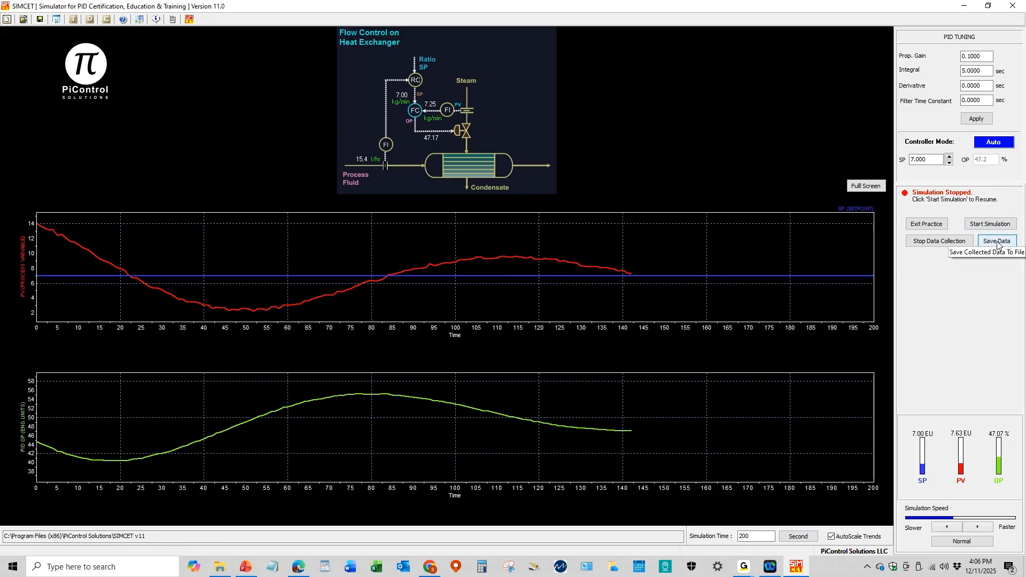
pyautogui.click(997, 242)
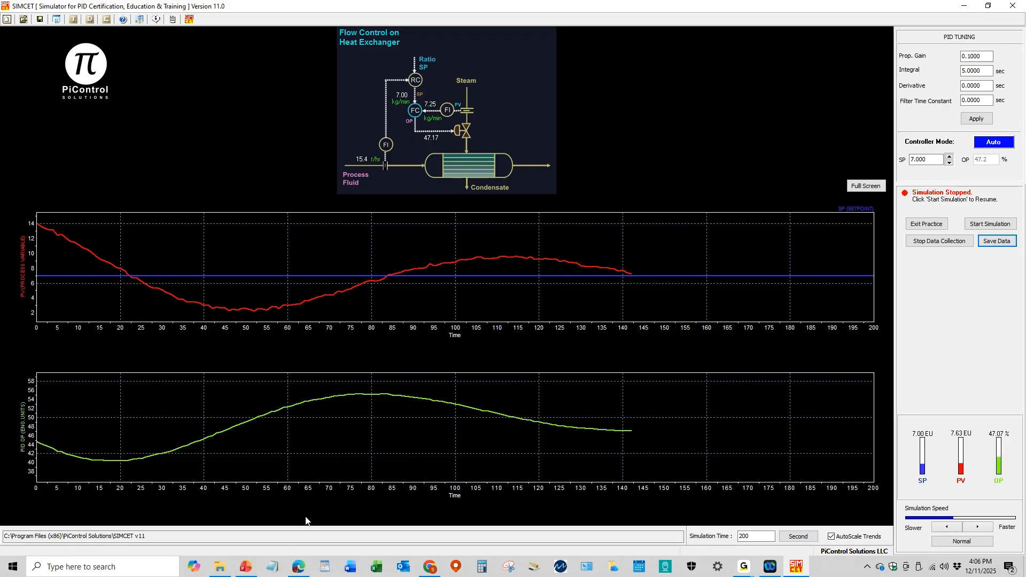
pyautogui.click(220, 567)
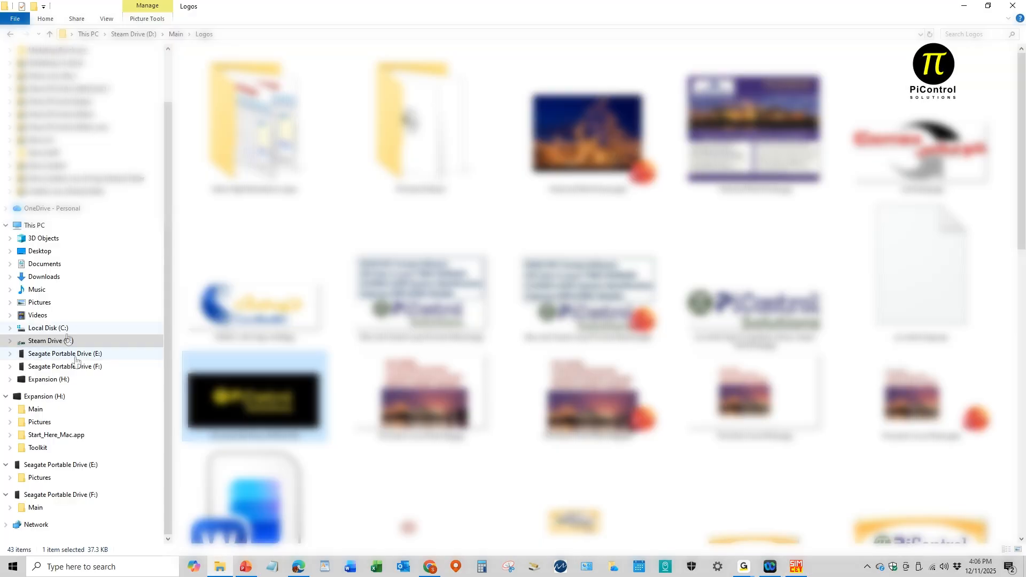
# From C:\Program Files (x86)\PiControl Solutions\SIMCET v11\Output, open SimcetData_12-11-25_16-06-38.csv in Excel
pyautogui.click(50, 328)
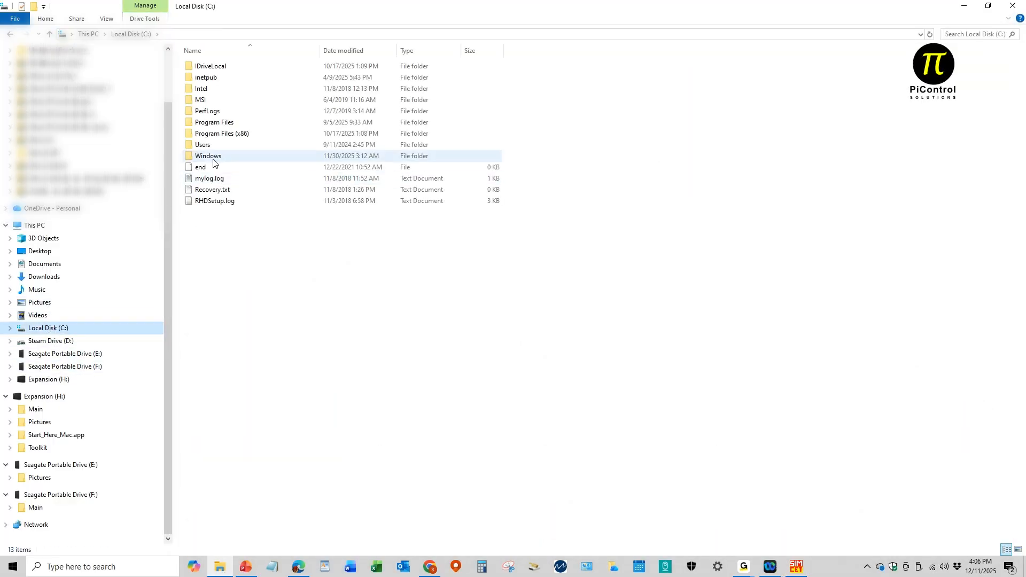
pyautogui.doubleClick(216, 135)
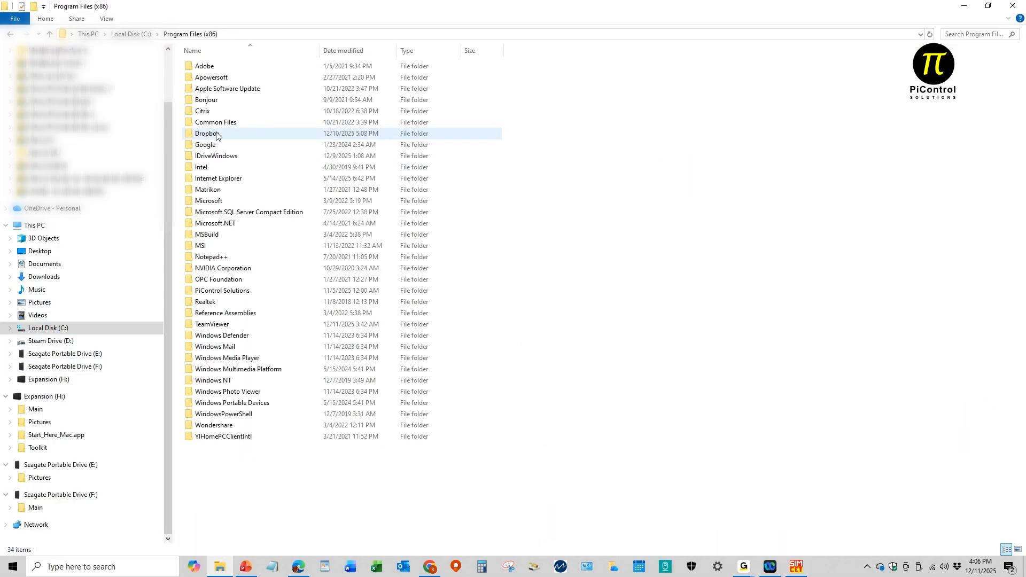
pyautogui.doubleClick(230, 291)
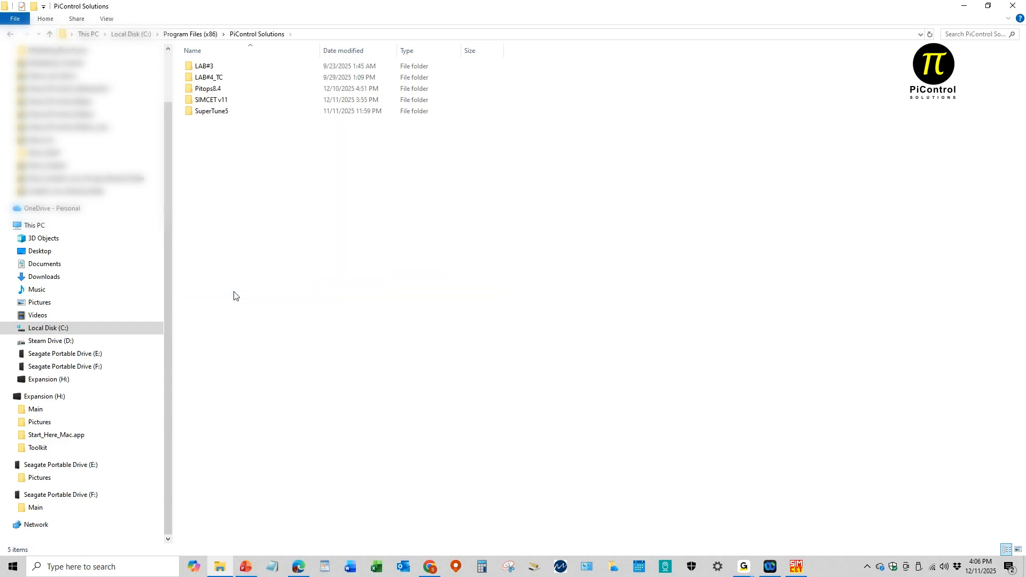
pyautogui.doubleClick(219, 100)
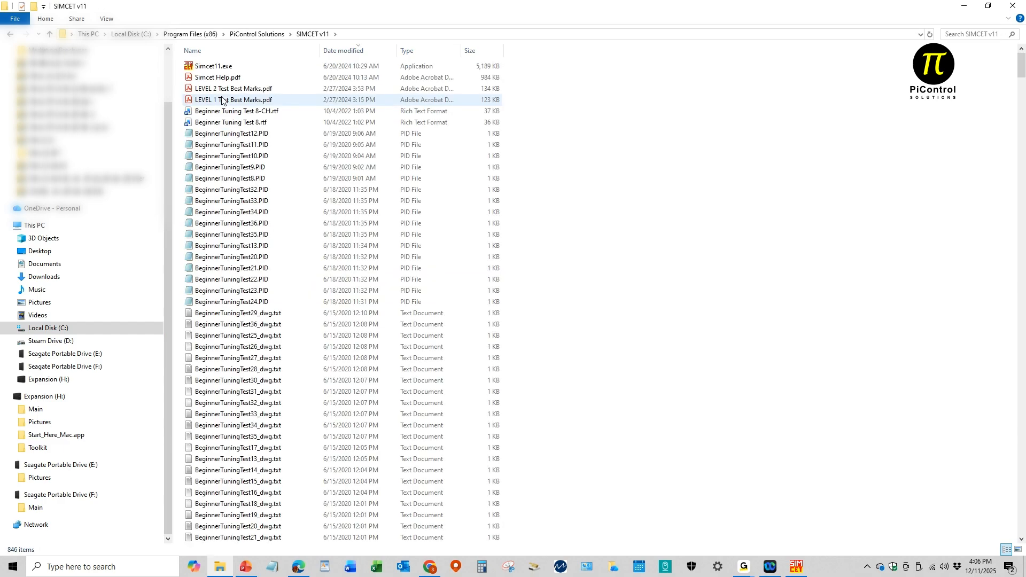
pyautogui.click(330, 48)
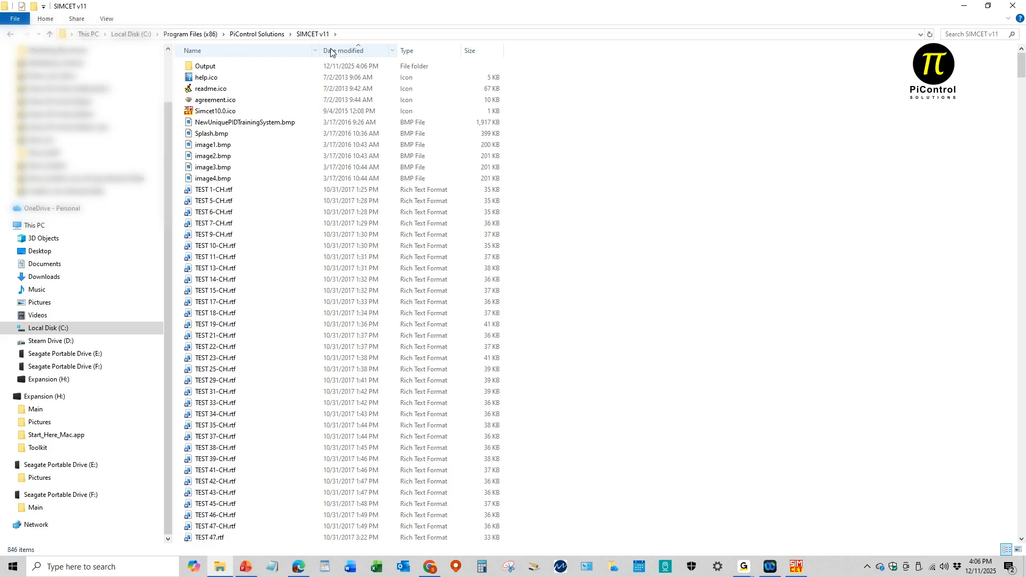
pyautogui.doubleClick(199, 67)
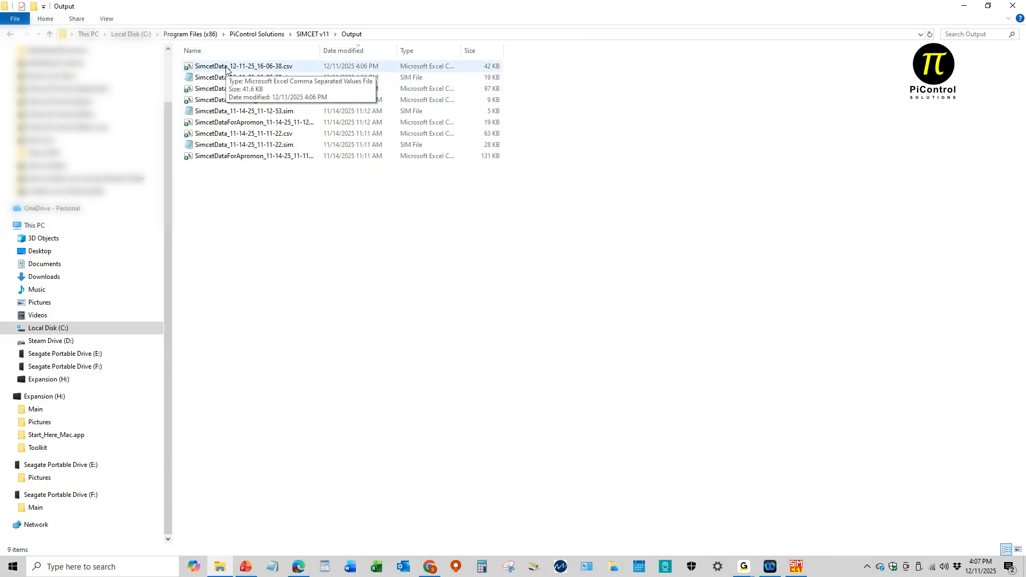
pyautogui.doubleClick(247, 70)
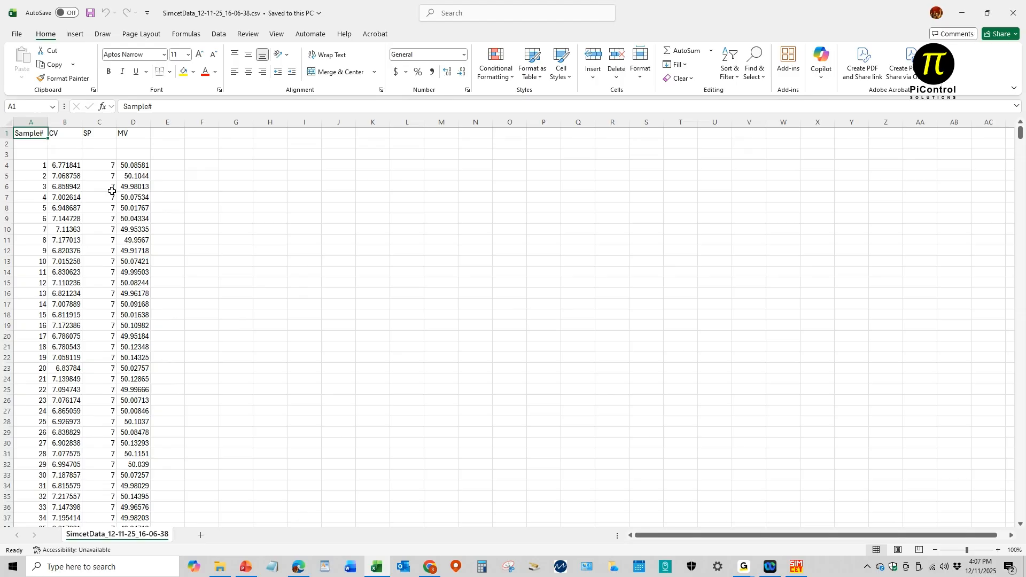
pyautogui.click(42, 120)
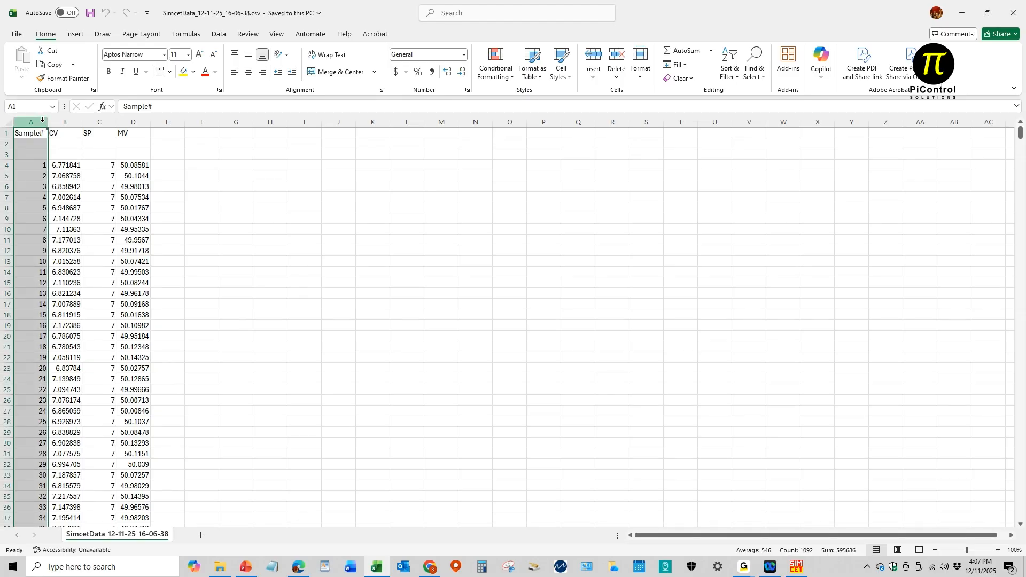
pyautogui.moveTo(37, 165); pyautogui.dragTo(33, 347)
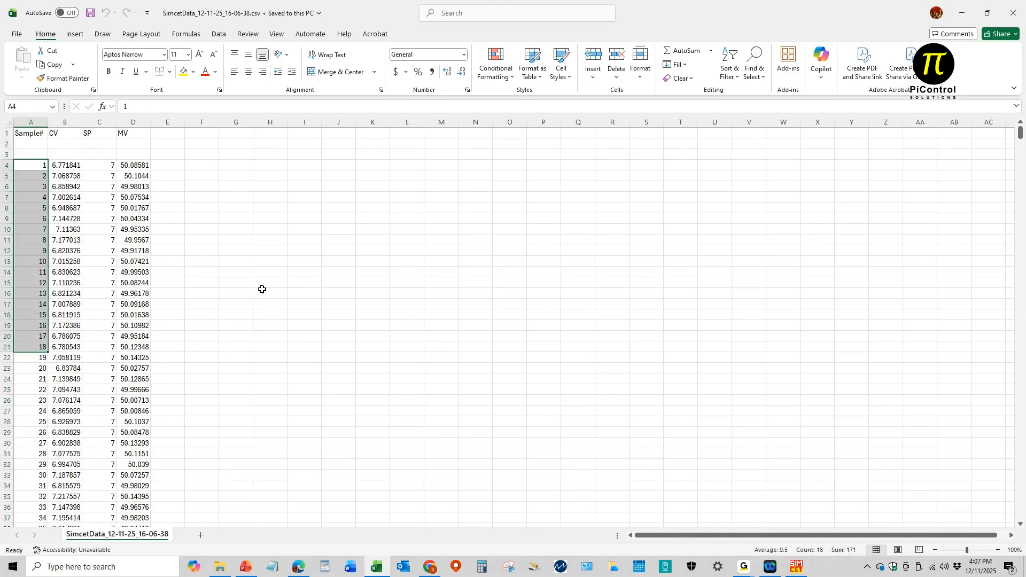
pyautogui.click(66, 122)
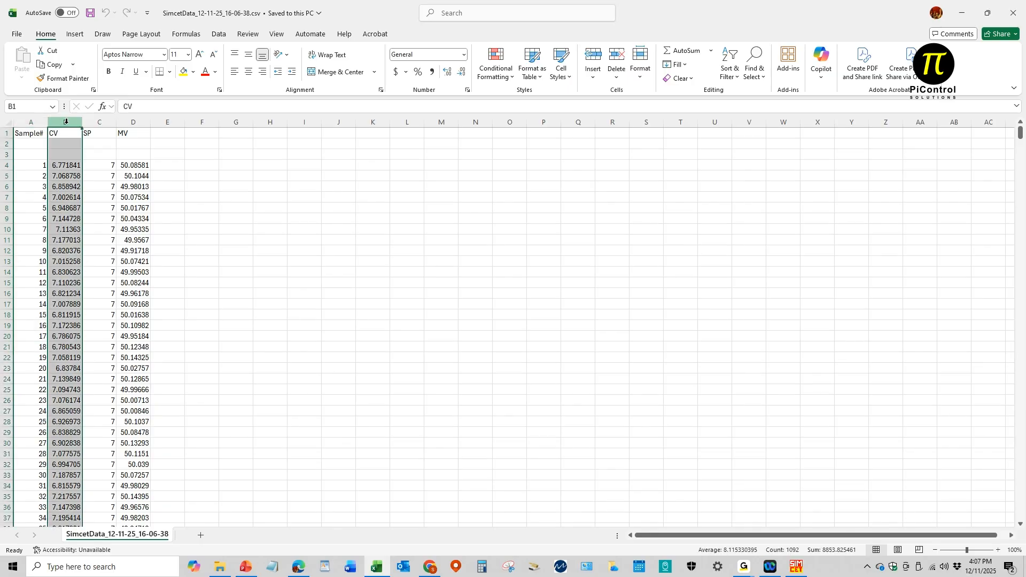
pyautogui.click(53, 135)
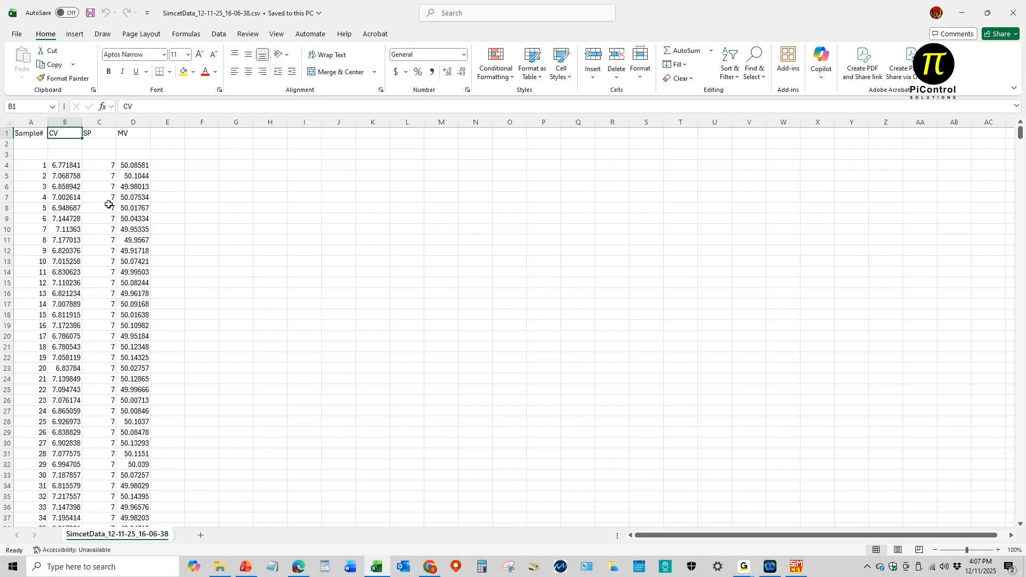
pyautogui.click(108, 121)
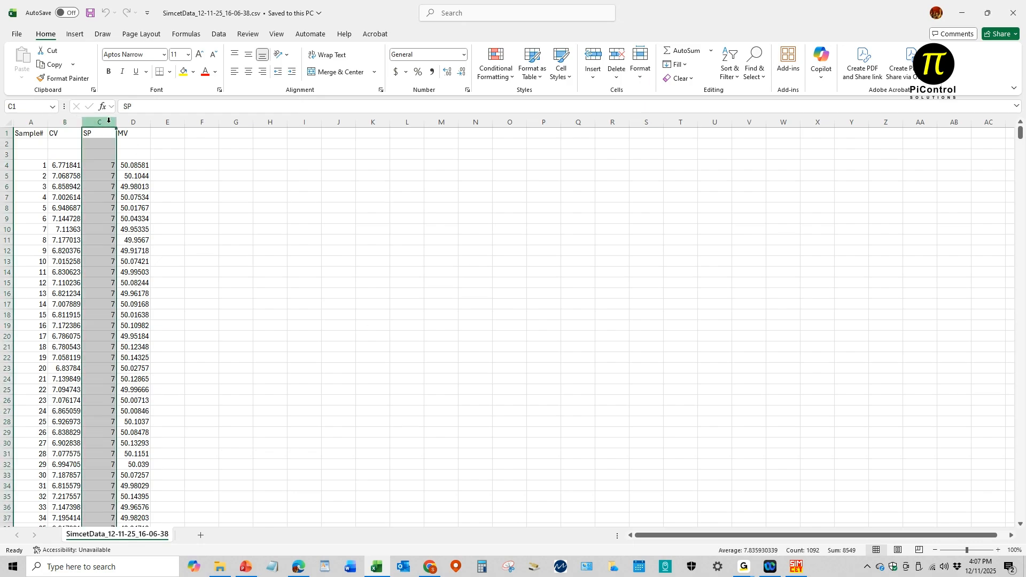
pyautogui.click(140, 121)
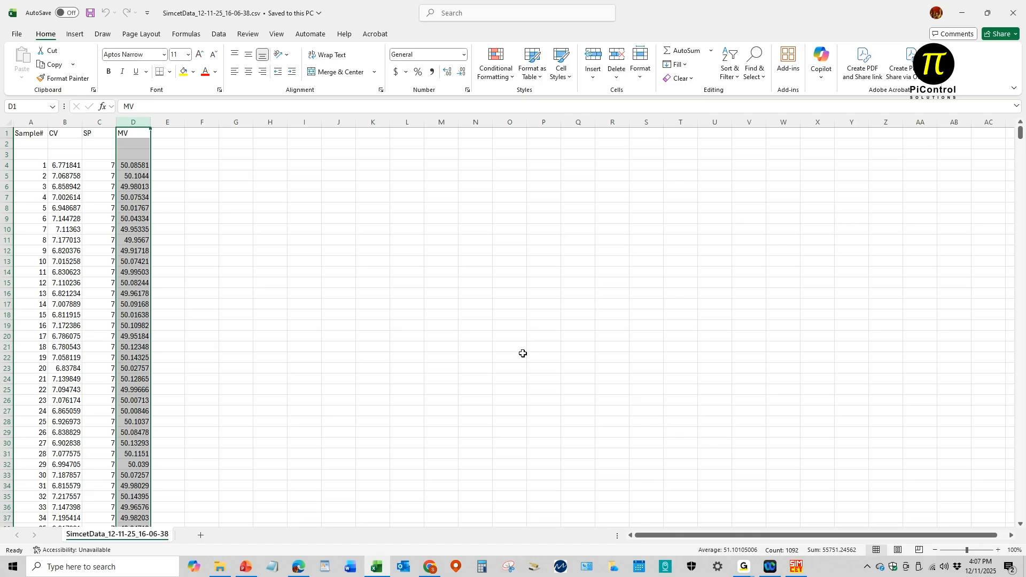
# Save the data as SimcetData_12-11-25_16-06-38.xlsx (Excel Workbook), then close Excel and File Explorer
pyautogui.click(457, 365)
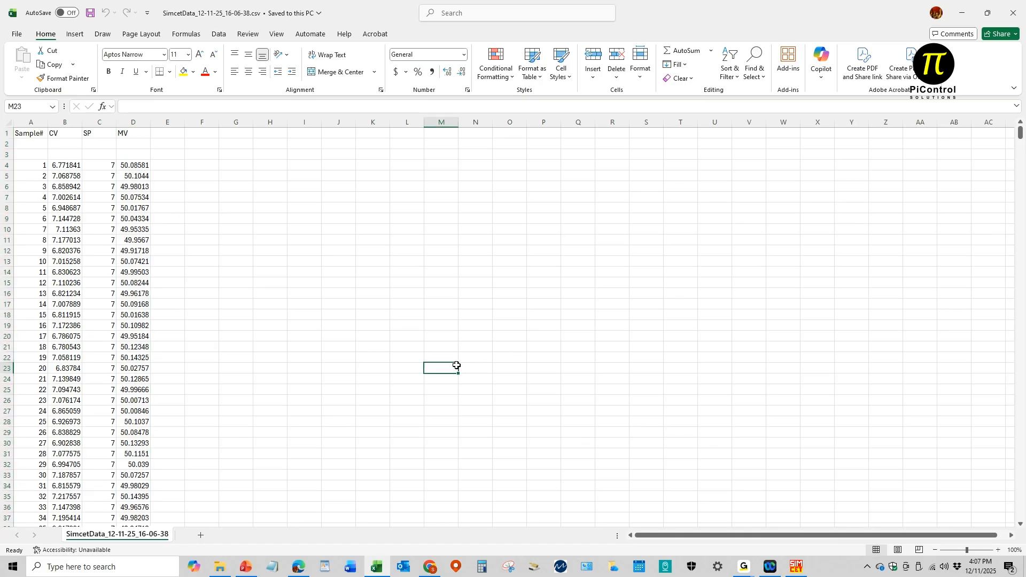
pyautogui.click(15, 34)
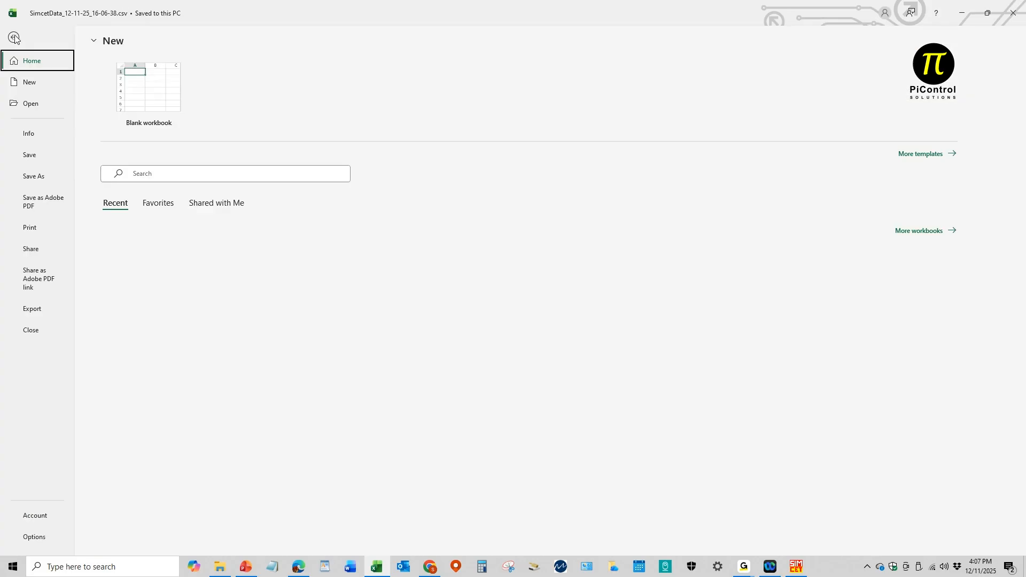
pyautogui.click(43, 175)
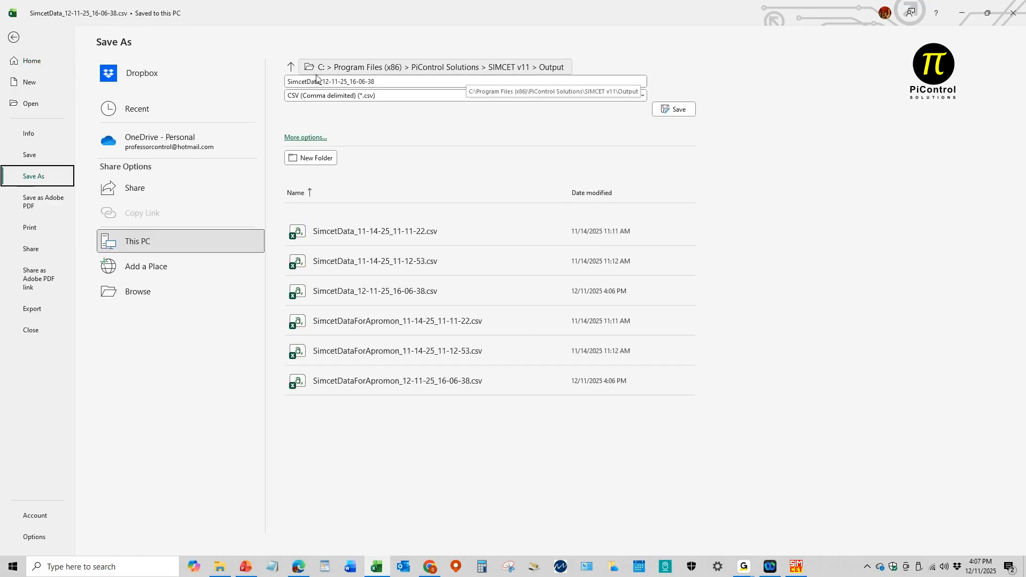
pyautogui.click(643, 94)
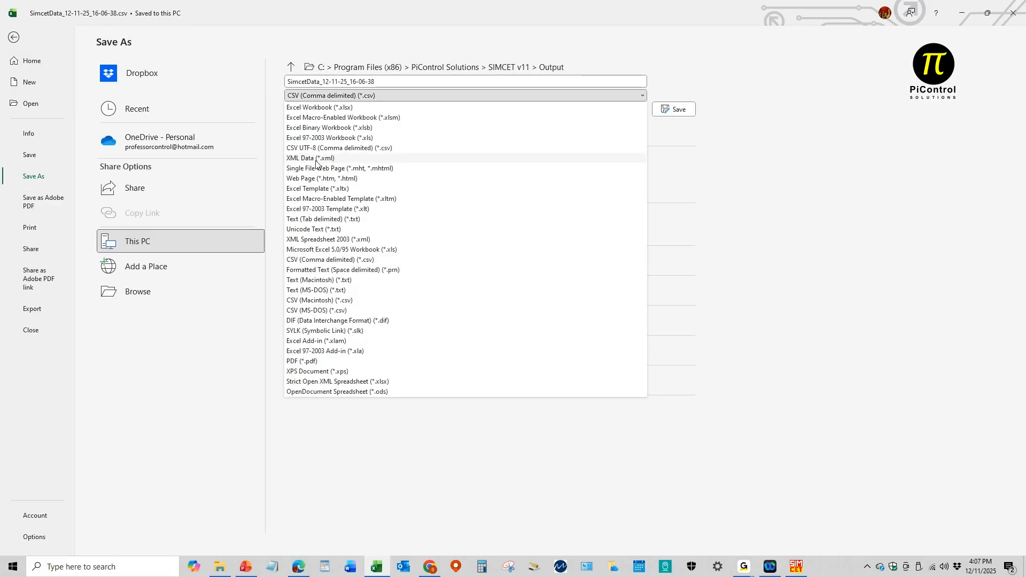
pyautogui.click(348, 107)
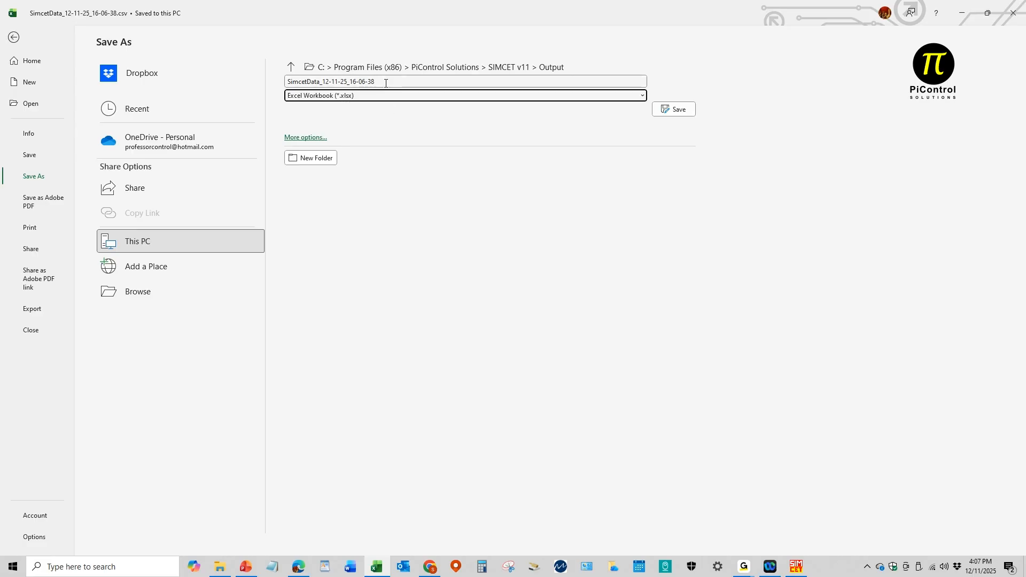
pyautogui.click(678, 110)
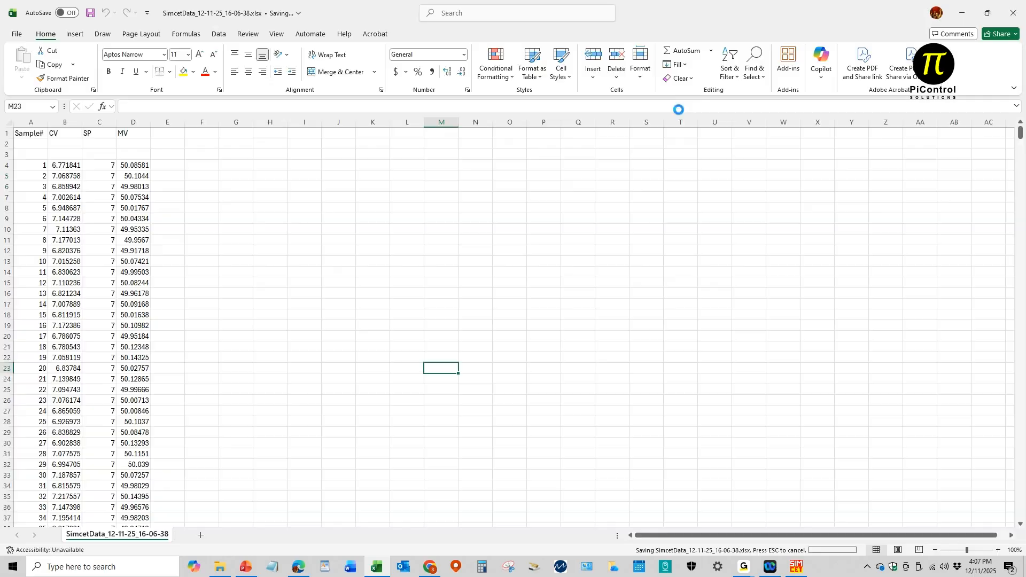
pyautogui.click(1013, 13)
pyautogui.click(971, 10)
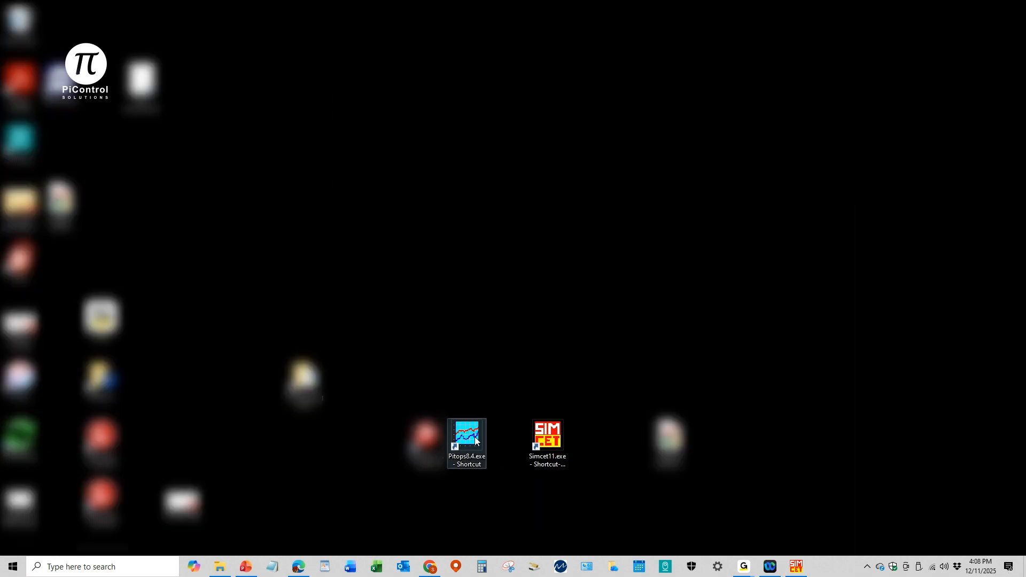
# Launch PITOPS as administrator, start a new default case, and go to System Identification
pyautogui.rightClick(475, 437)
pyautogui.click(380, 202)
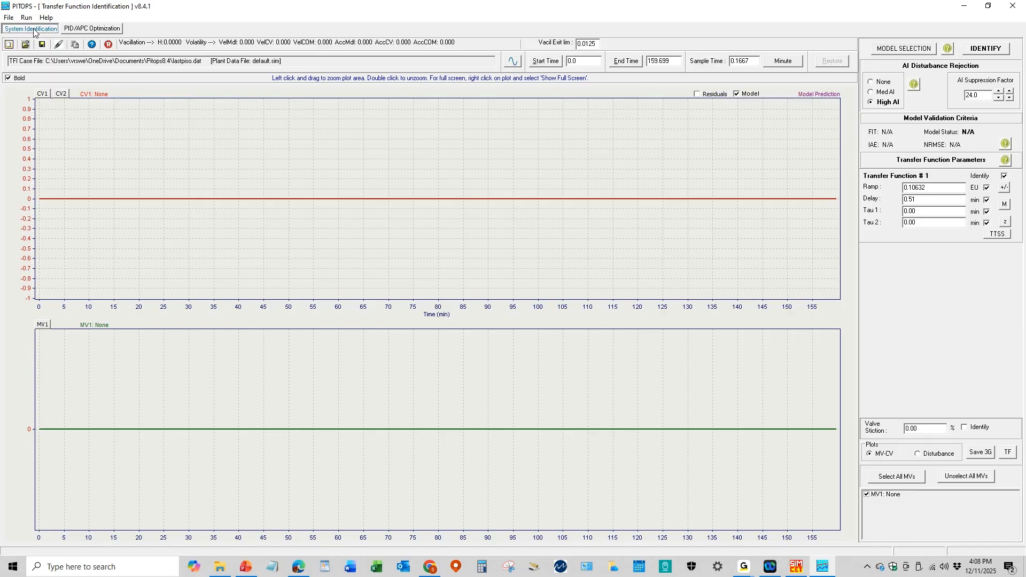
pyautogui.click(84, 30)
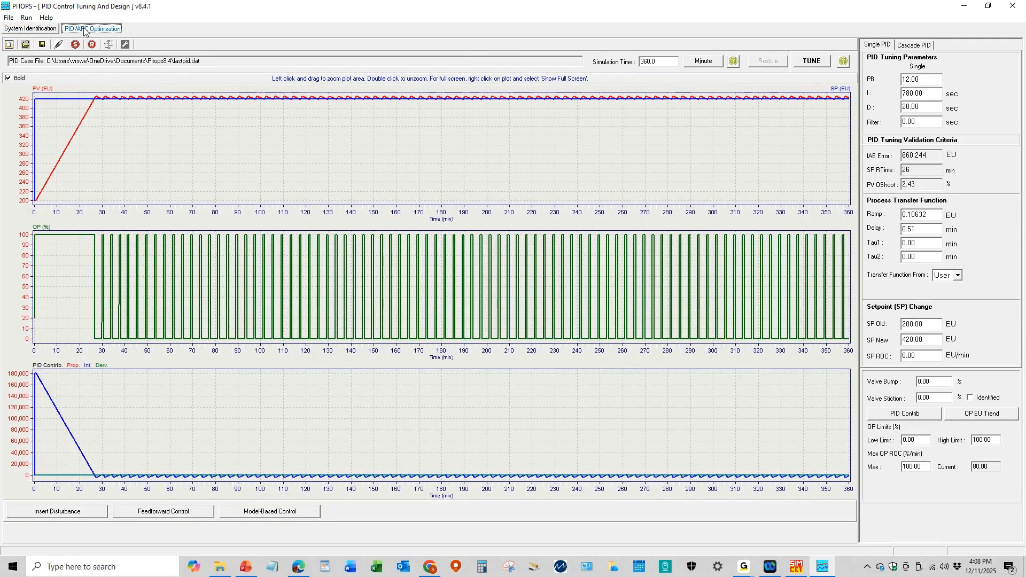
pyautogui.click(9, 45)
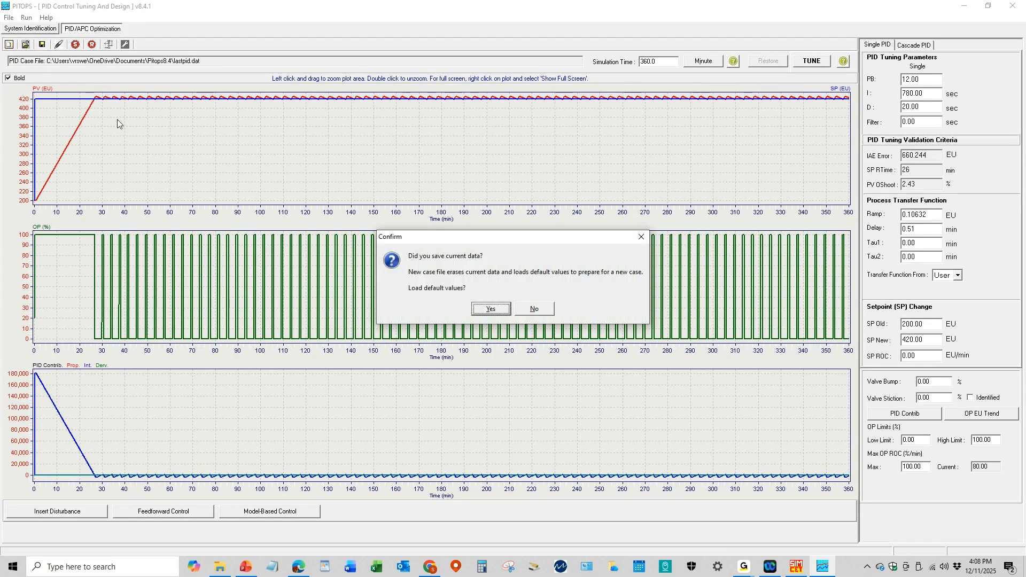
pyautogui.click(499, 308)
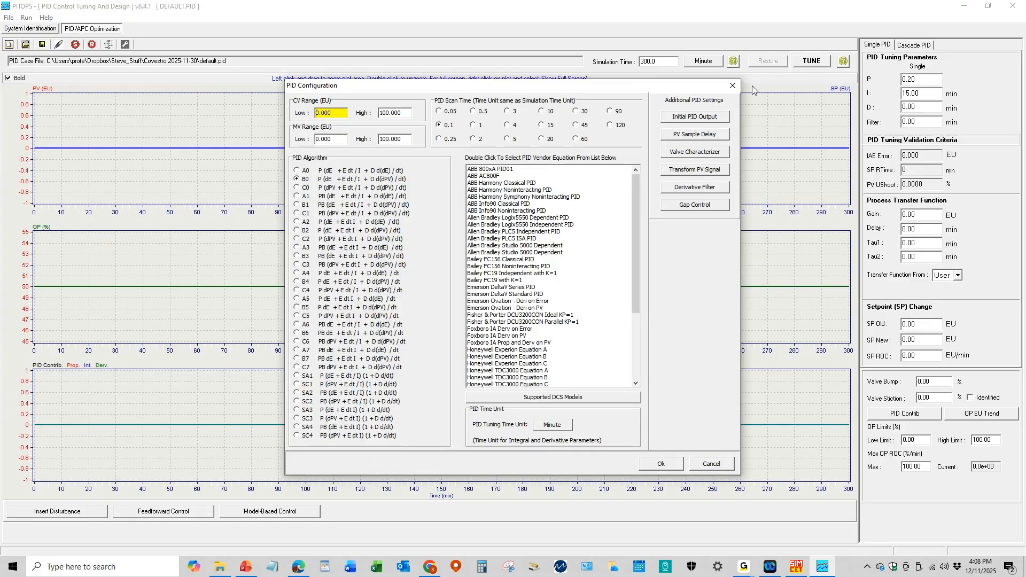
pyautogui.click(731, 85)
pyautogui.click(31, 29)
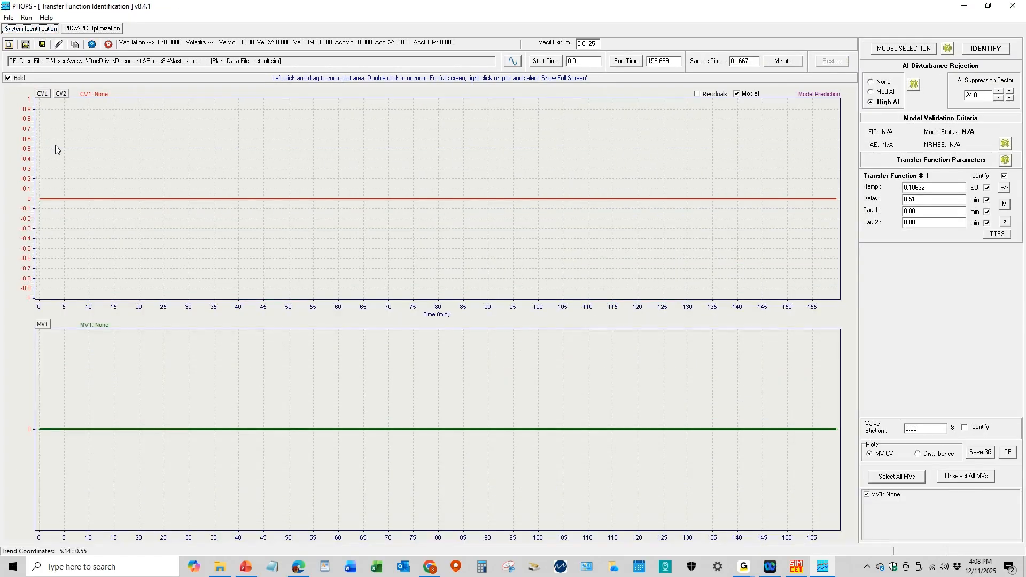
# Load SimcetData_12-11-25_16-06-38.xlsx from the SIMCET v11 Output folder as plant data
pyautogui.click(75, 46)
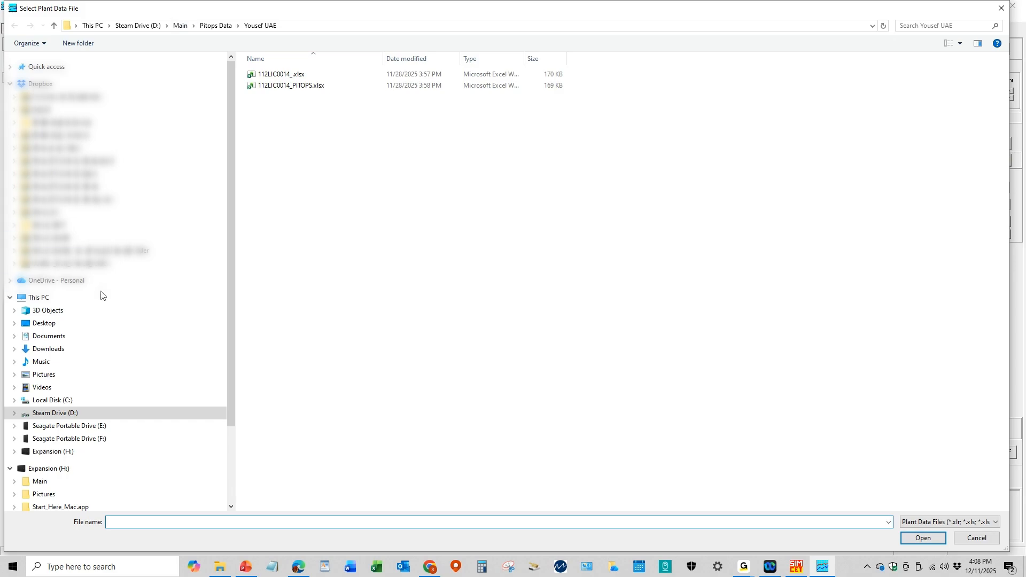
pyautogui.click(59, 404)
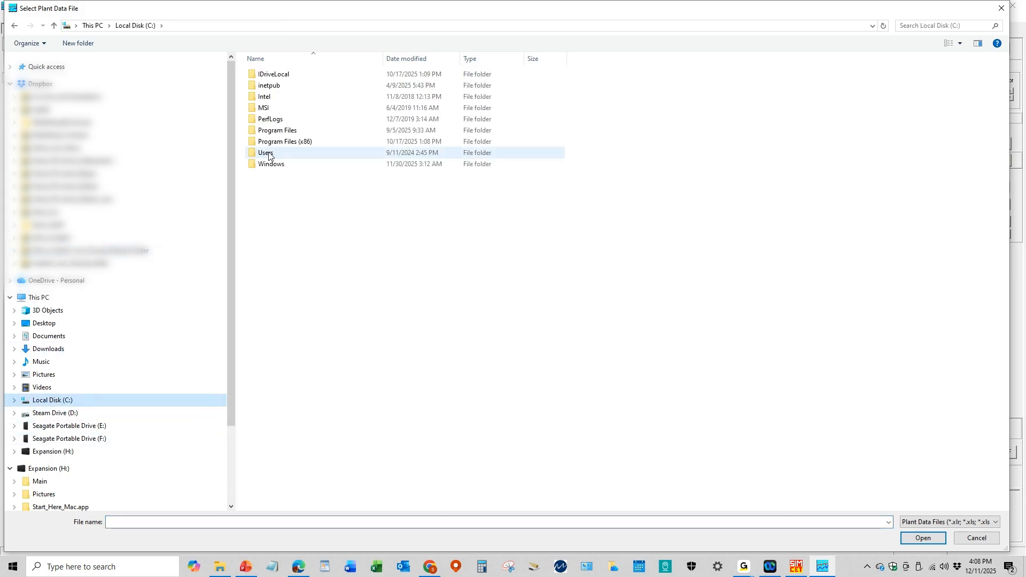
pyautogui.doubleClick(286, 141)
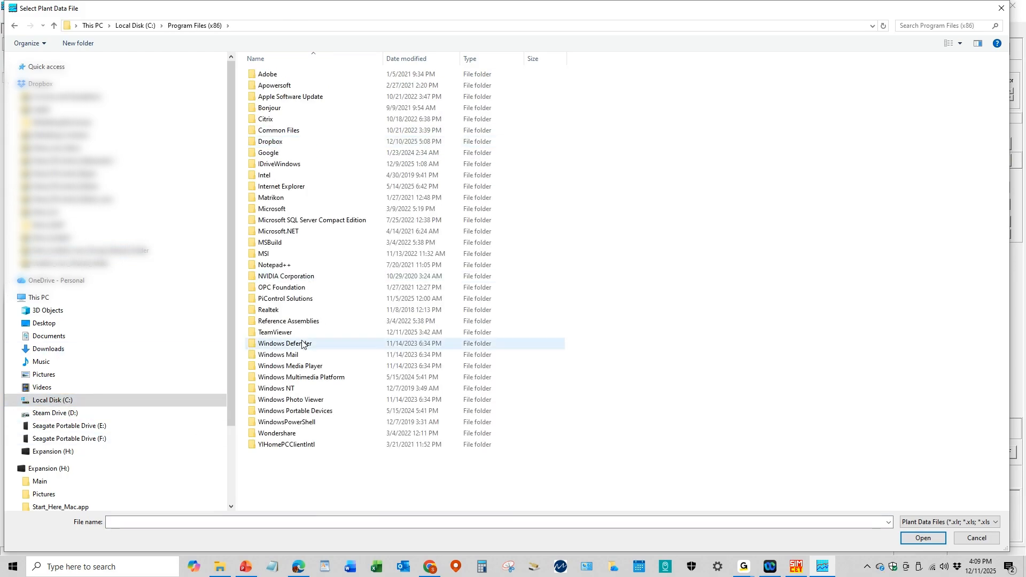
pyautogui.doubleClick(295, 299)
pyautogui.doubleClick(278, 108)
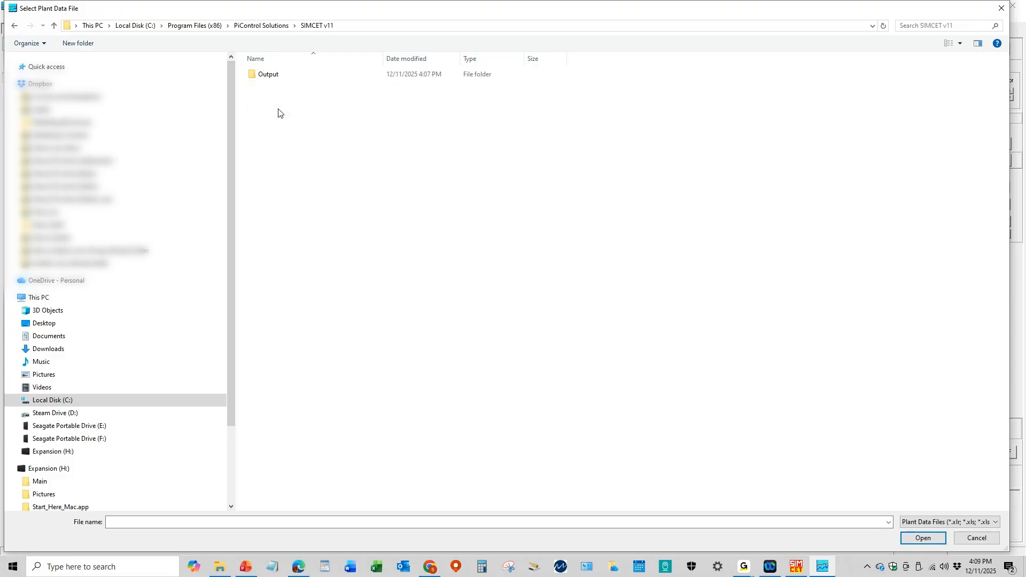
pyautogui.doubleClick(277, 75)
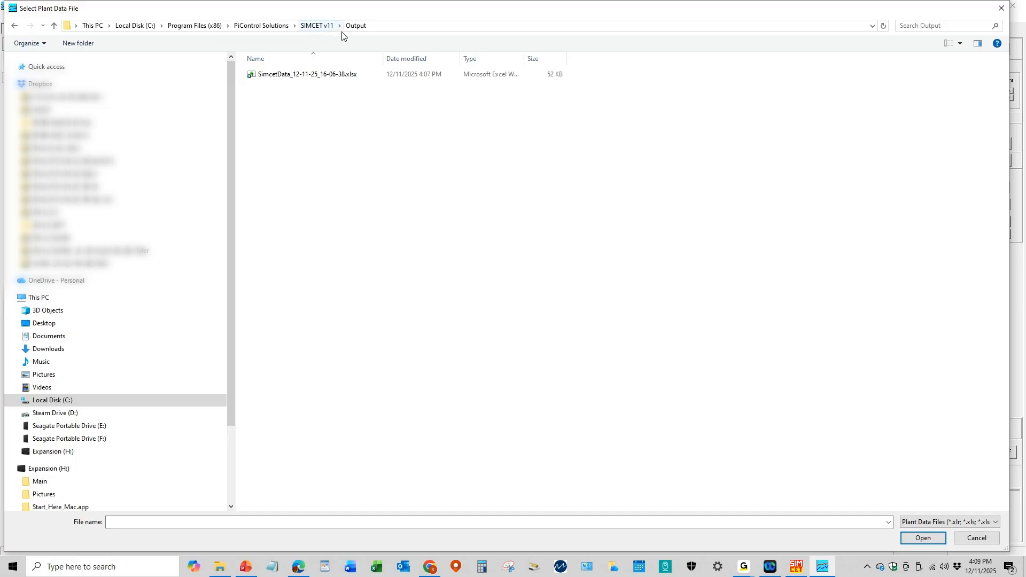
pyautogui.doubleClick(315, 80)
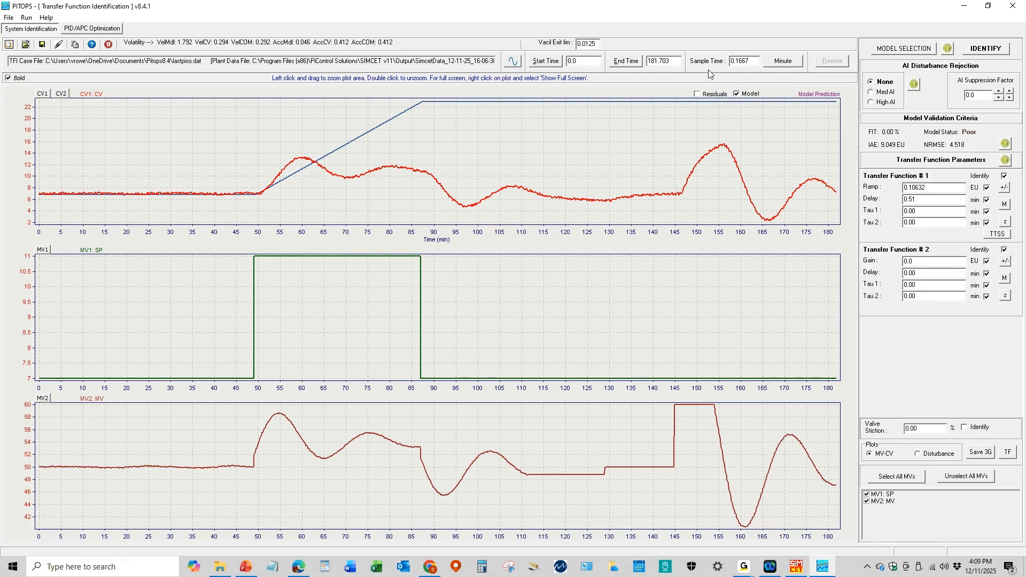
# Change the plant data time unit from minutes to seconds
pyautogui.click(784, 63)
pyautogui.click(808, 43)
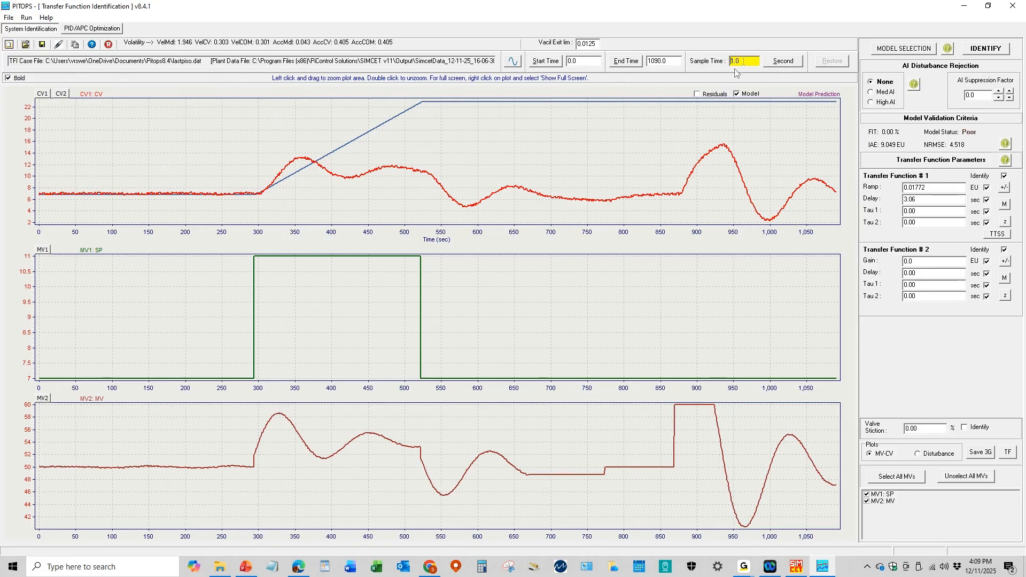
pyautogui.click(666, 61)
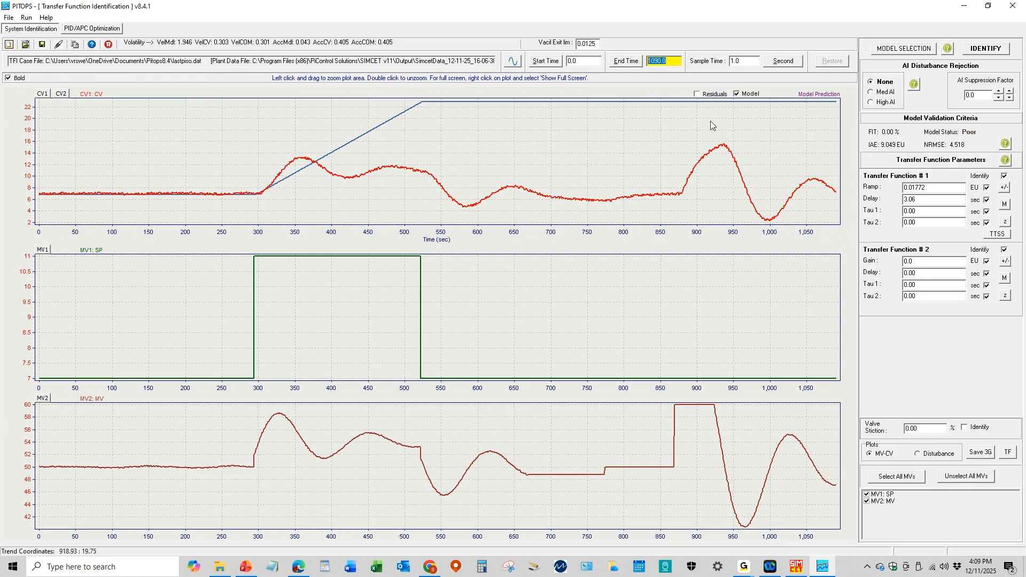
pyautogui.click(676, 60)
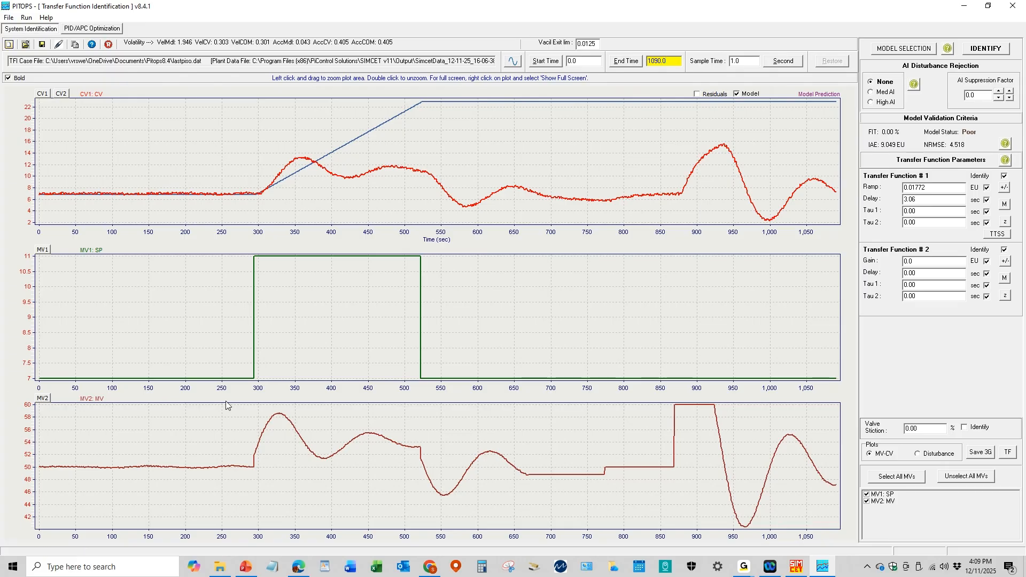
# Assign CV to CV1, briefly plot SP as CV2, and assign MV to MV1
pyautogui.click(46, 94)
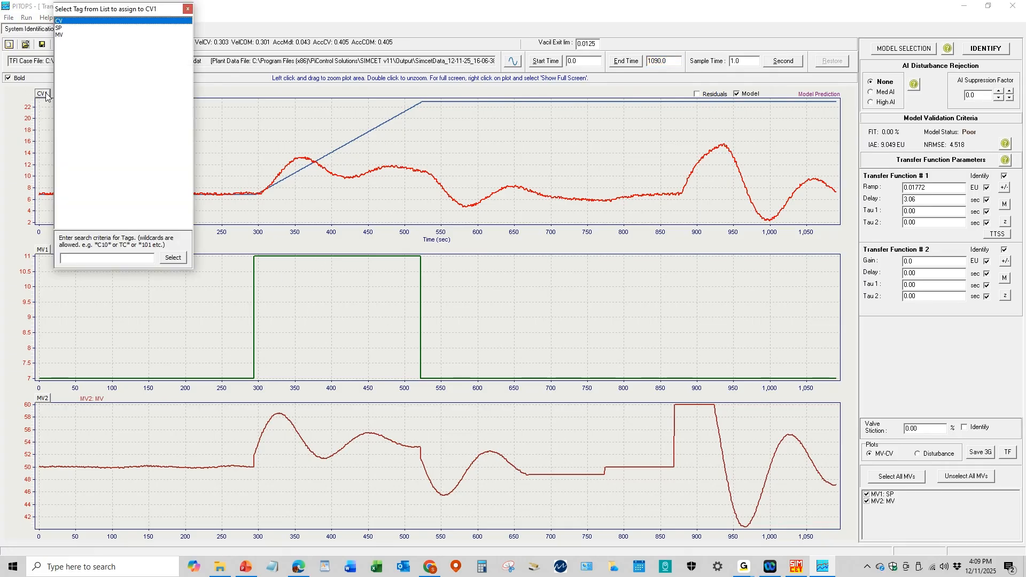
pyautogui.doubleClick(66, 21)
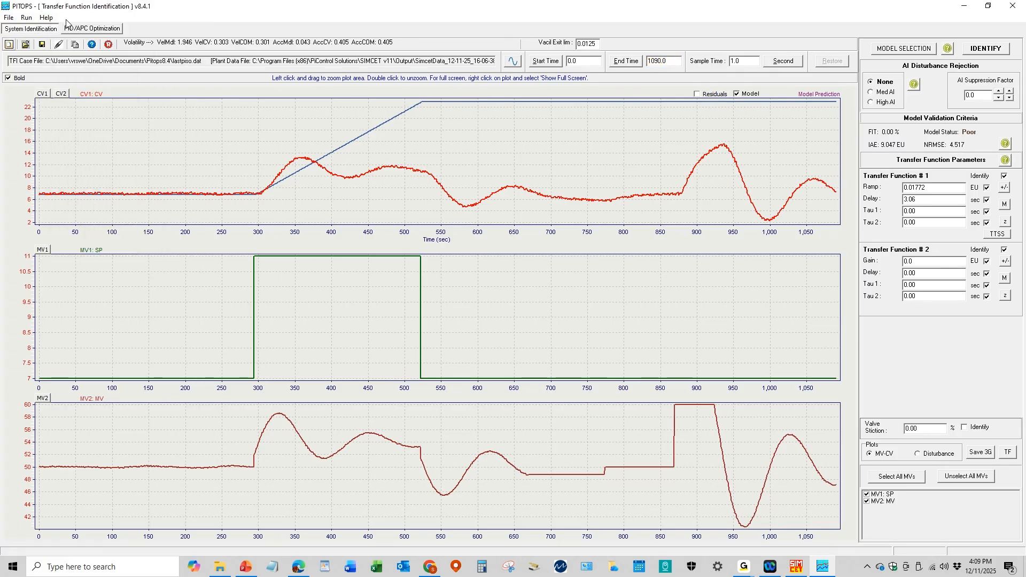
pyautogui.click(60, 95)
pyautogui.doubleClick(78, 30)
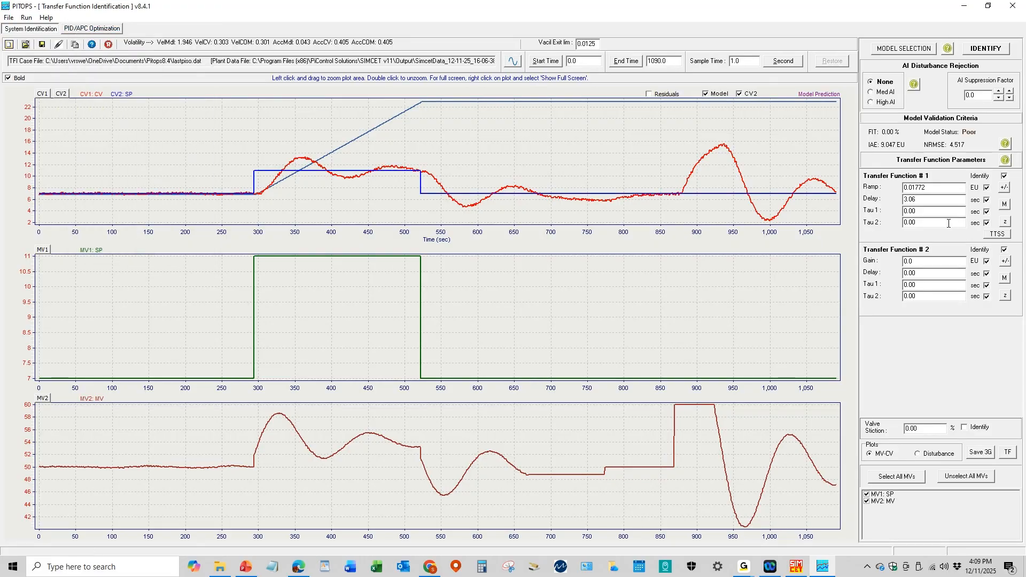
pyautogui.click(738, 93)
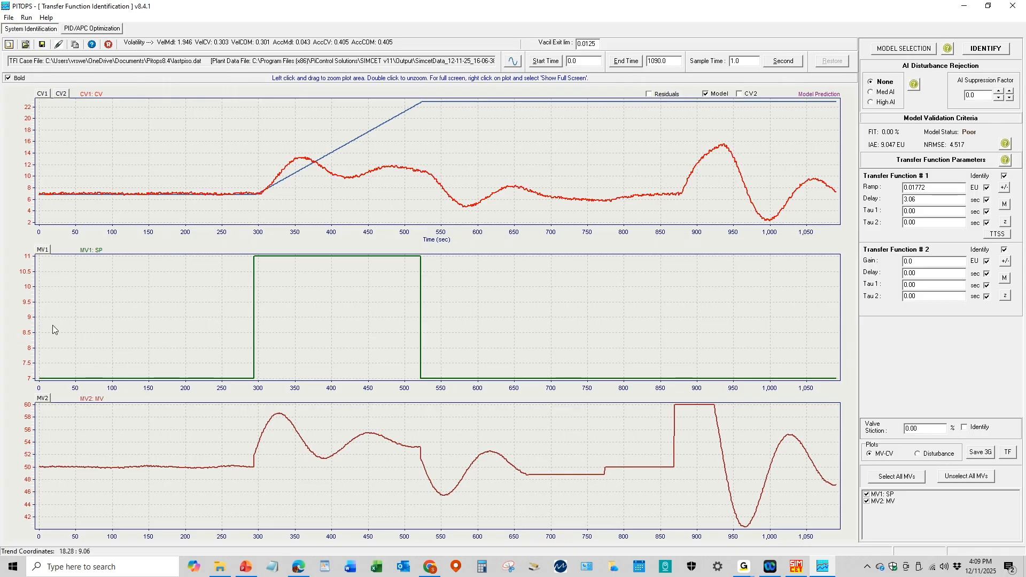
pyautogui.click(42, 251)
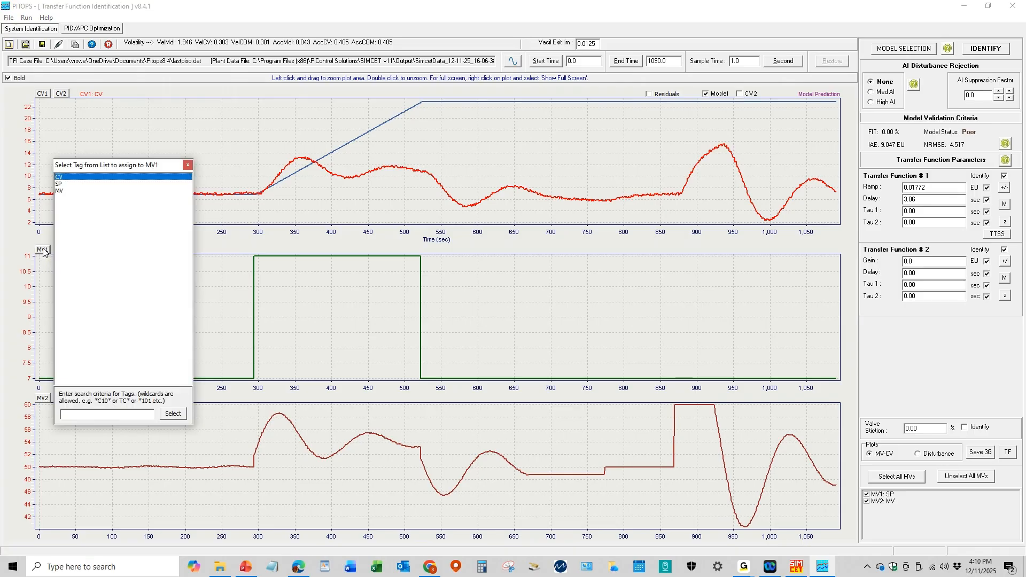
pyautogui.doubleClick(59, 190)
pyautogui.click(490, 298)
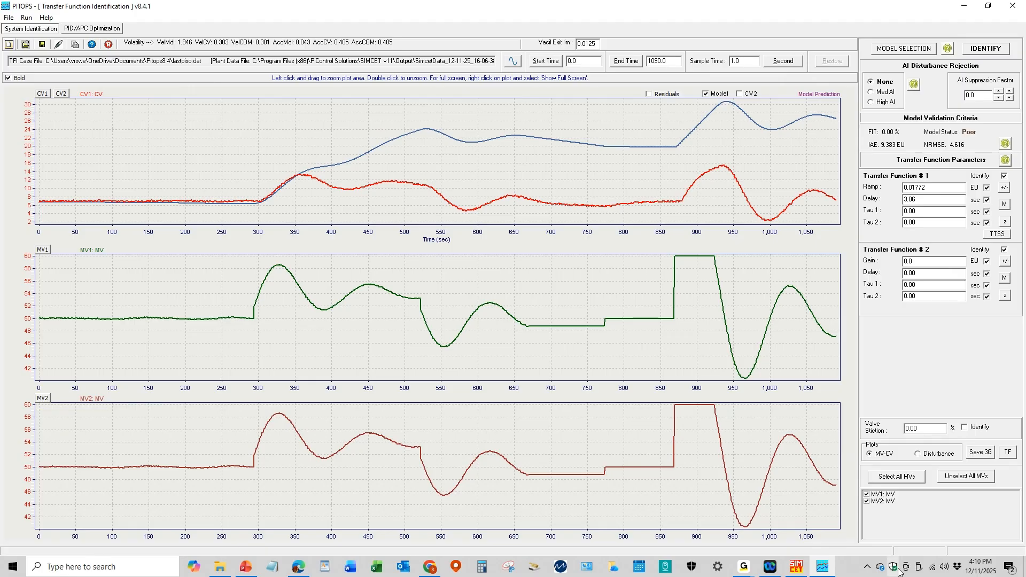
# Exclude MV2 and request a custom 1st-order positive-gain model from Model Selection
pyautogui.click(867, 501)
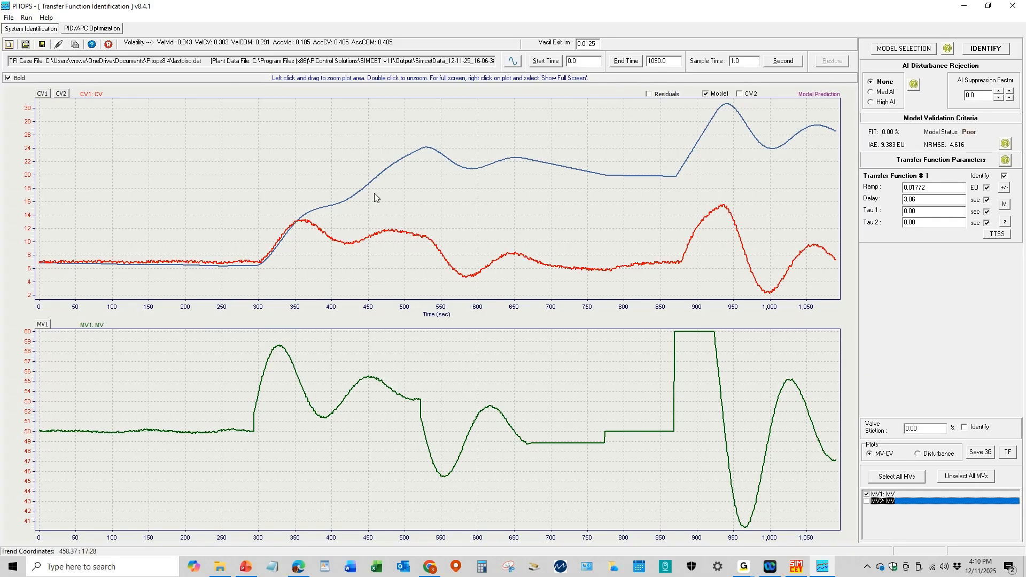
pyautogui.click(912, 48)
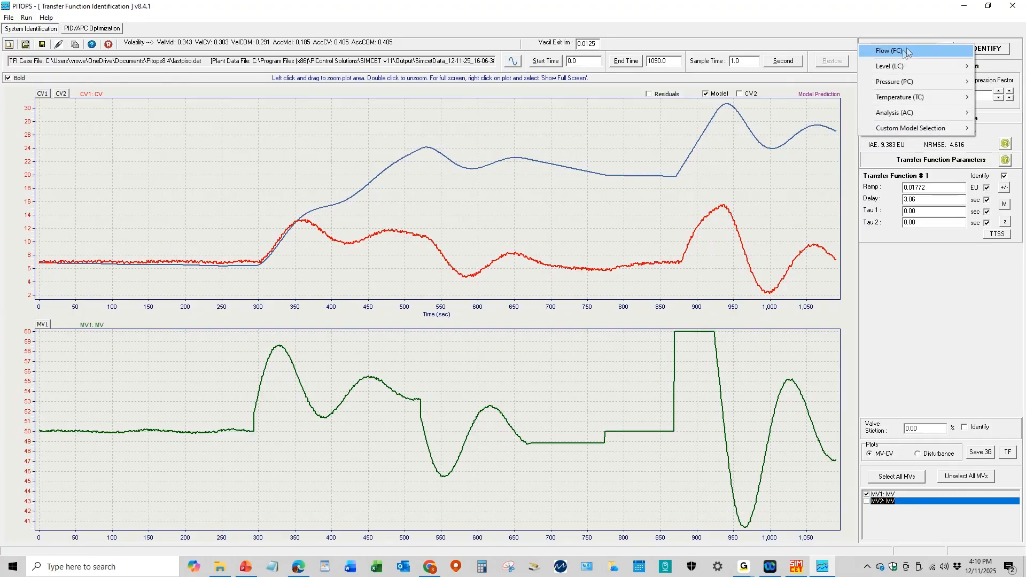
pyautogui.moveTo(901, 129)
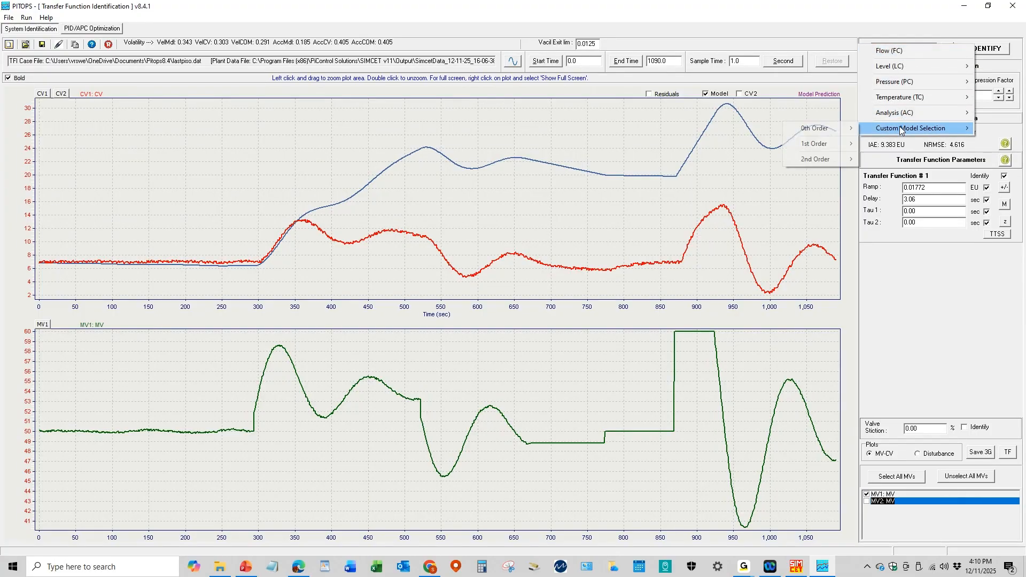
pyautogui.moveTo(820, 148)
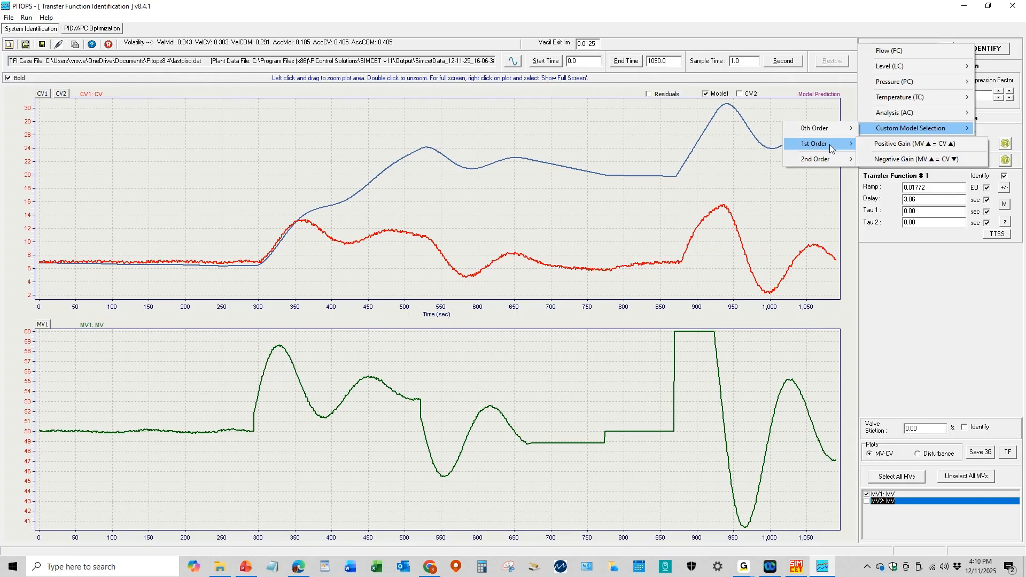
pyautogui.click(891, 144)
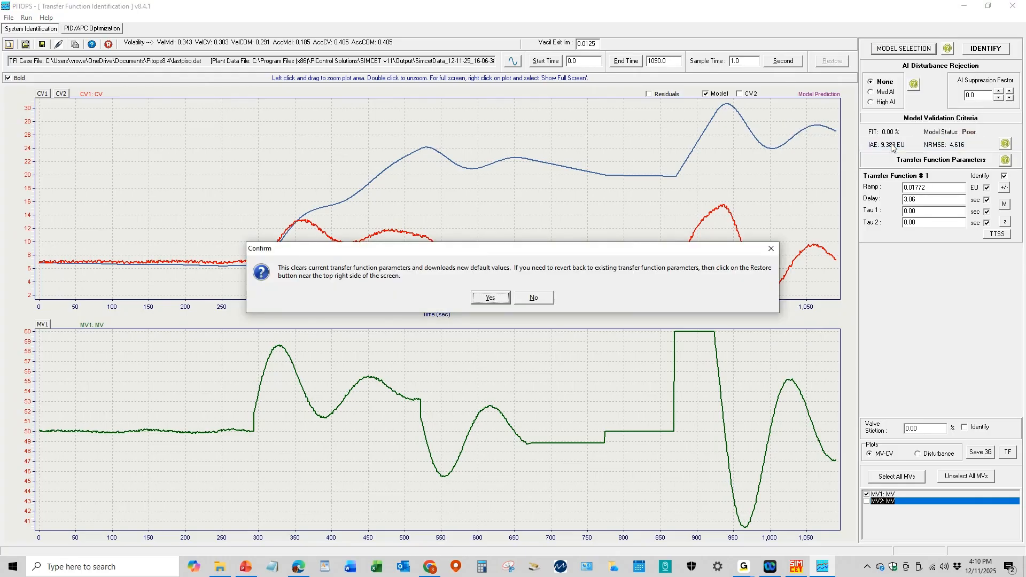
# Confirm the reset and identify the model: gain 1.08622, delay 10.21 s, Tau 1 34.04 s
pyautogui.click(490, 298)
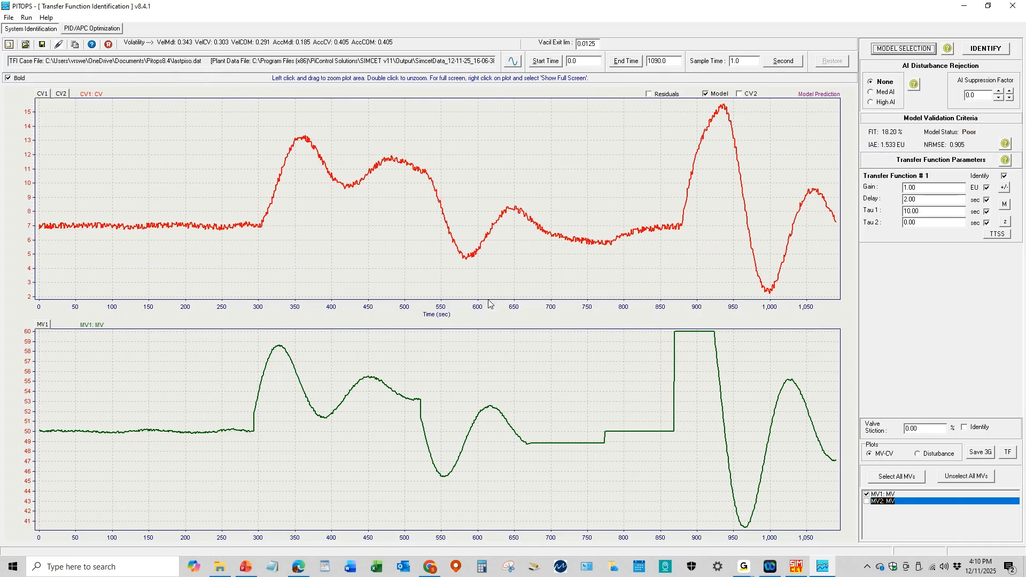
pyautogui.click(986, 48)
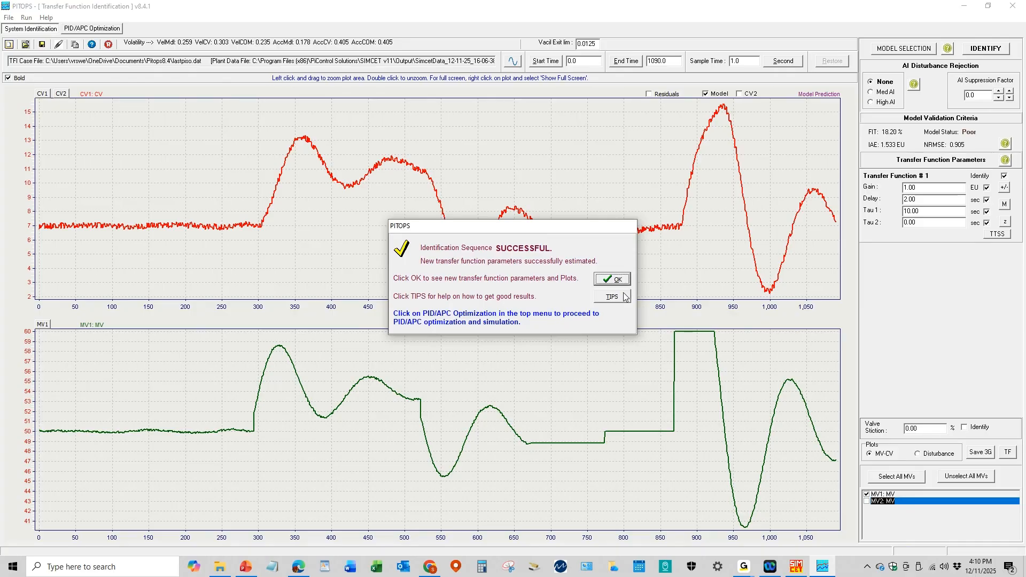
pyautogui.click(613, 278)
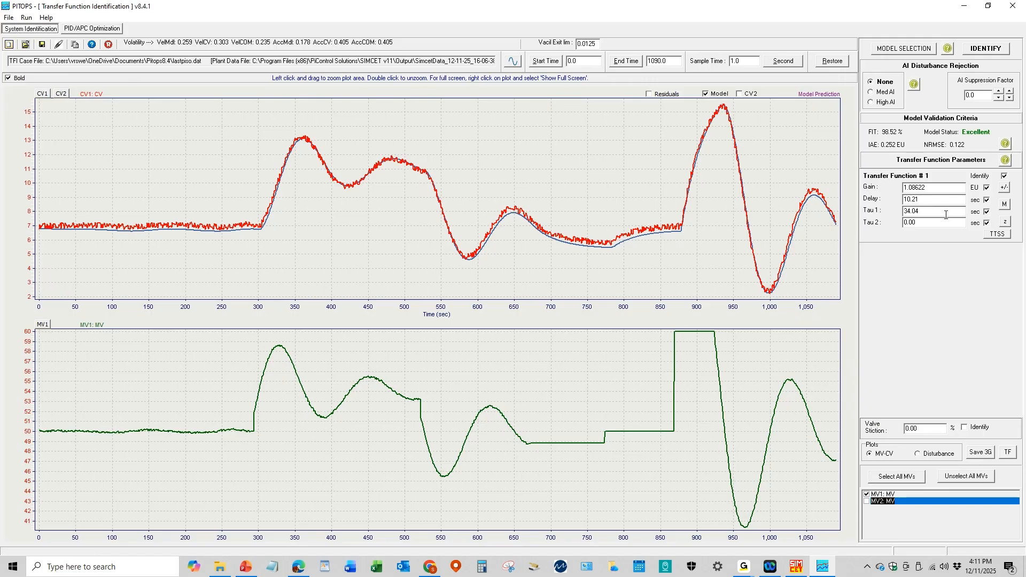
pyautogui.click(917, 188)
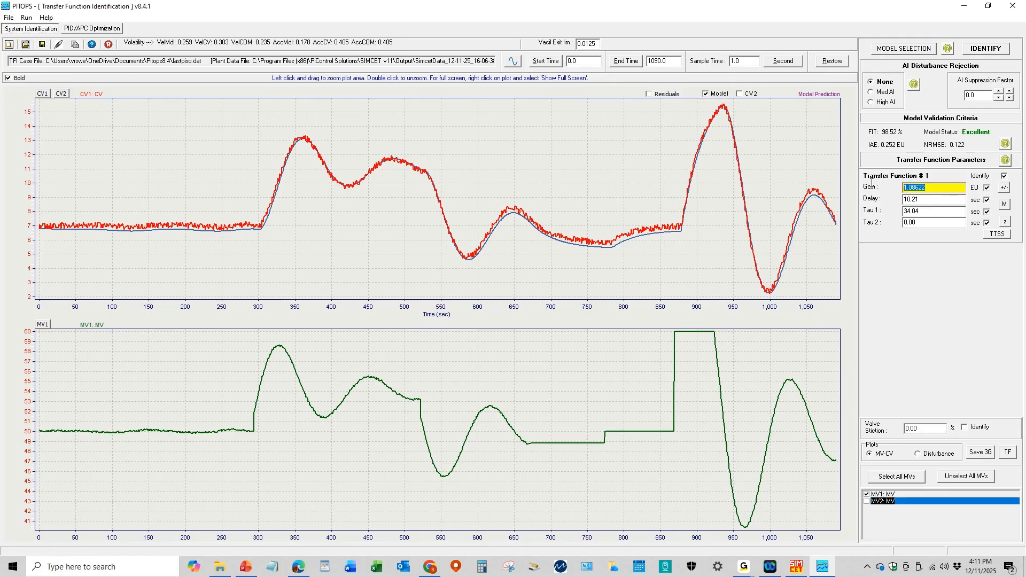
pyautogui.click(928, 200)
pyautogui.click(932, 209)
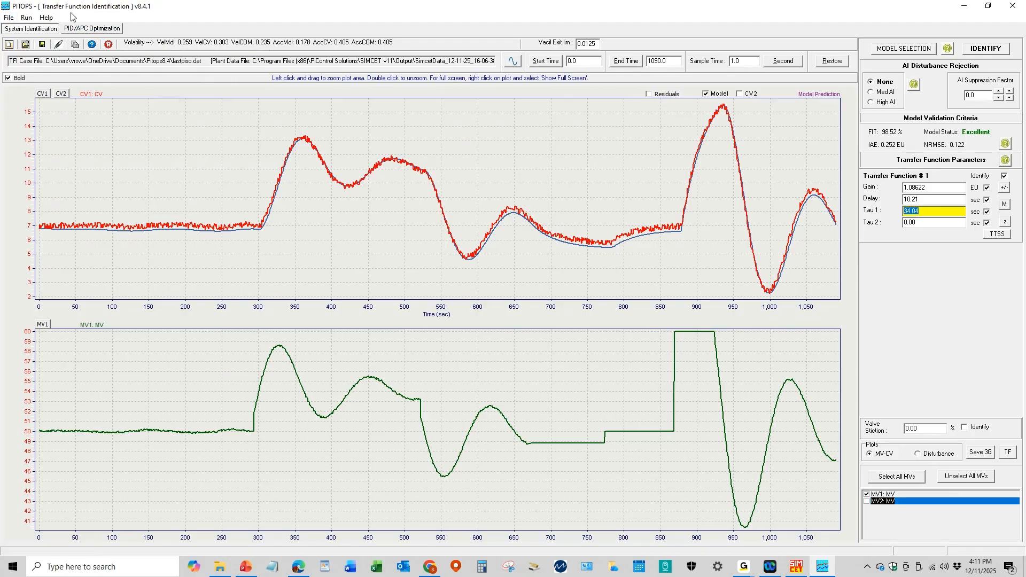
# Choose the B0 PID algorithm on the PID/APC Optimization tab, then go to SIMCET
pyautogui.click(87, 31)
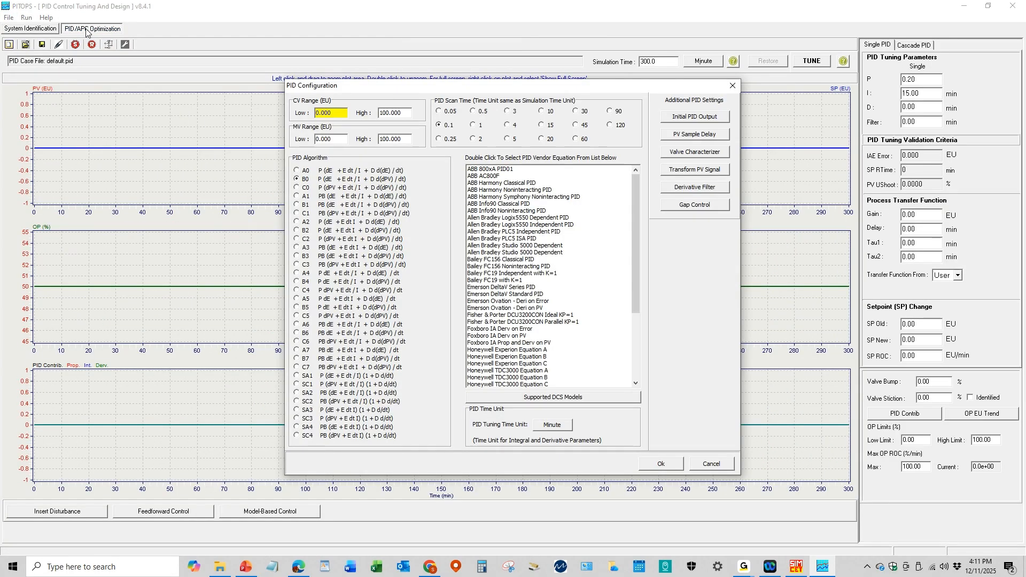
pyautogui.click(298, 180)
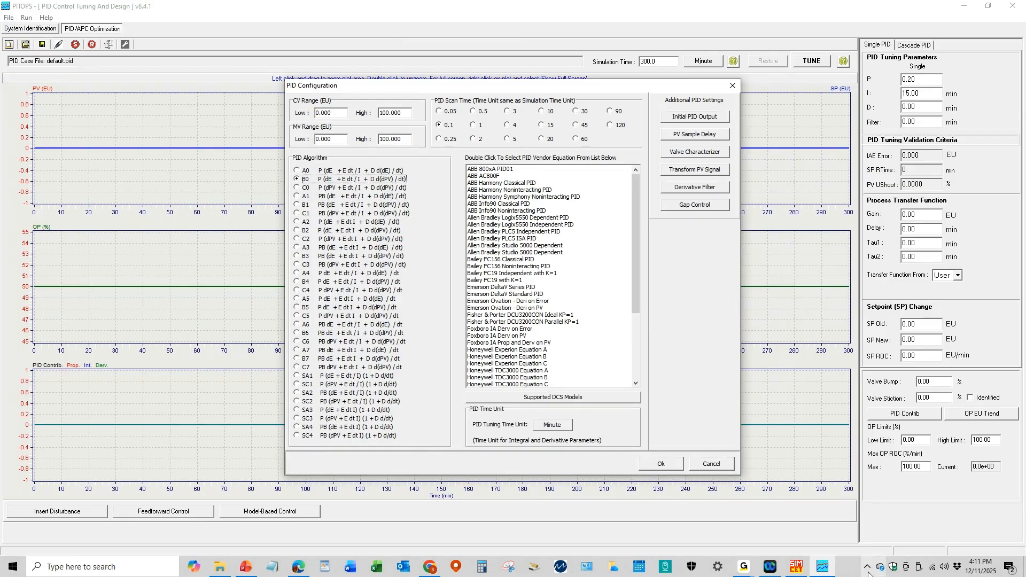
pyautogui.click(797, 566)
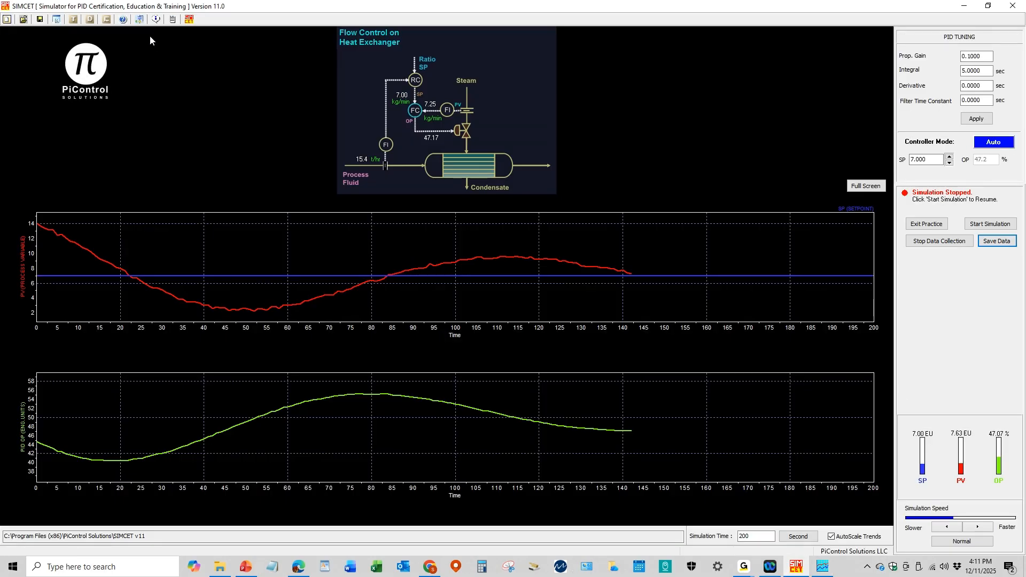
pyautogui.click(58, 20)
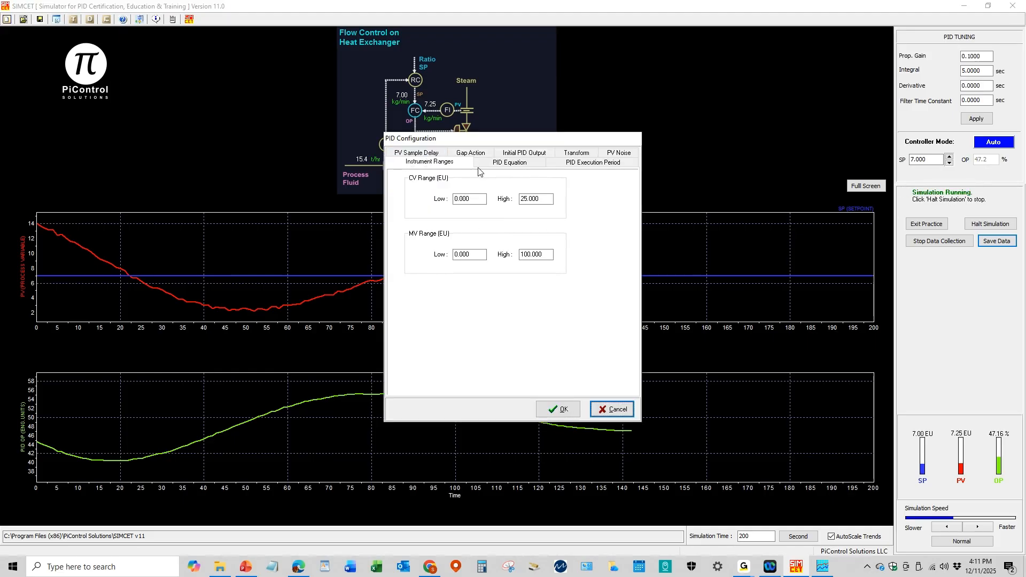
pyautogui.click(516, 164)
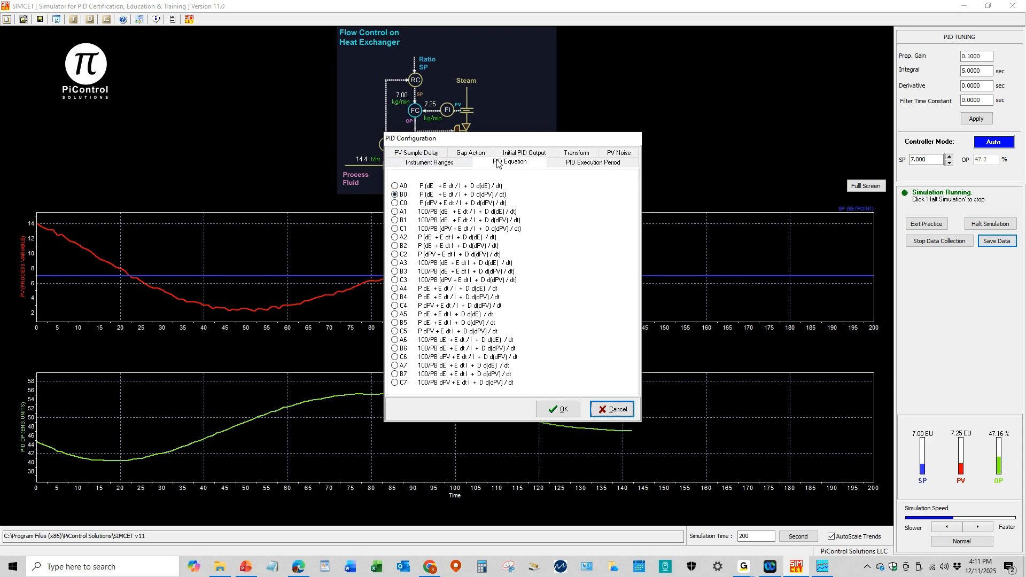
pyautogui.click(441, 163)
pyautogui.click(536, 199)
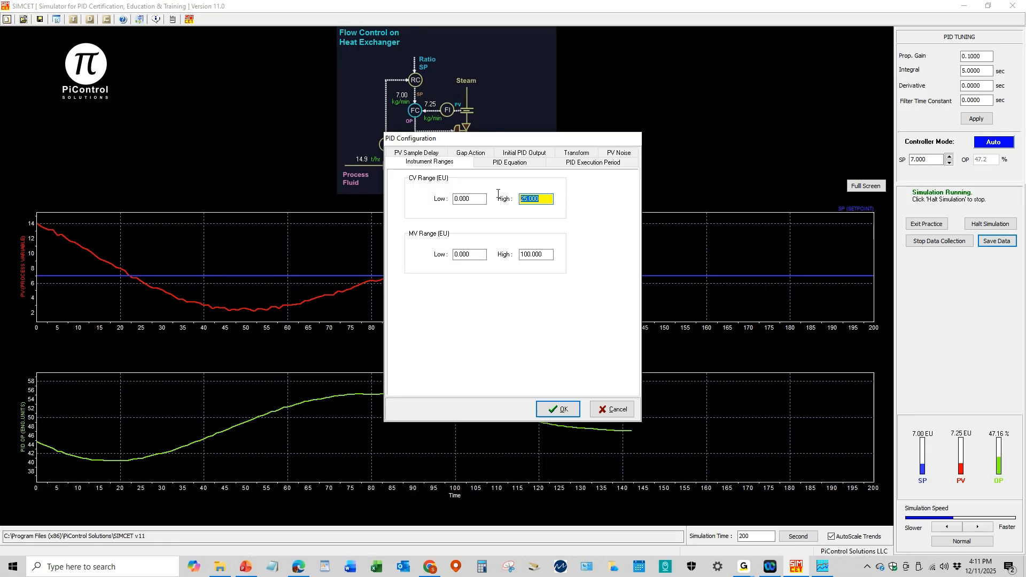
pyautogui.click(546, 255)
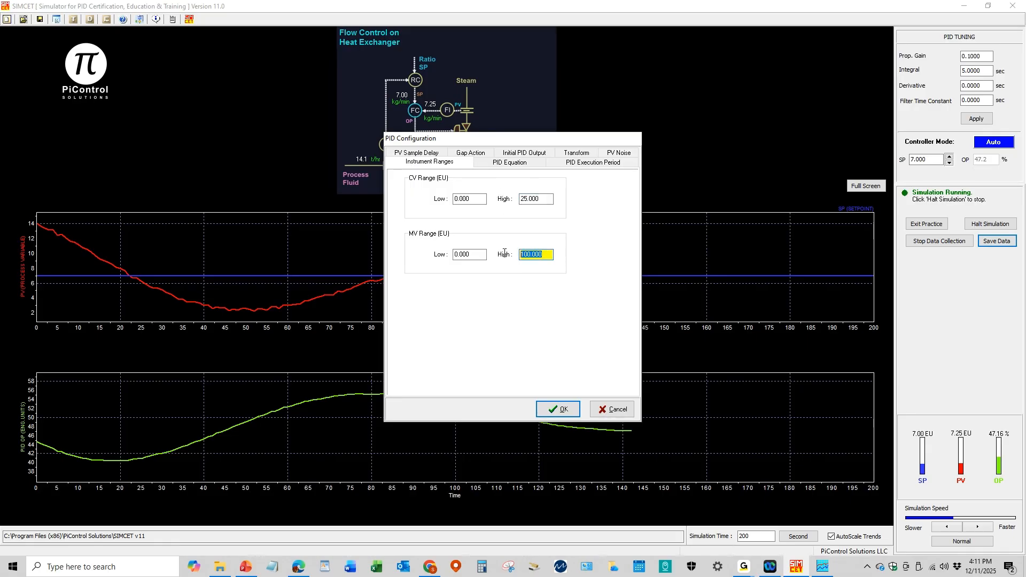
pyautogui.click(551, 410)
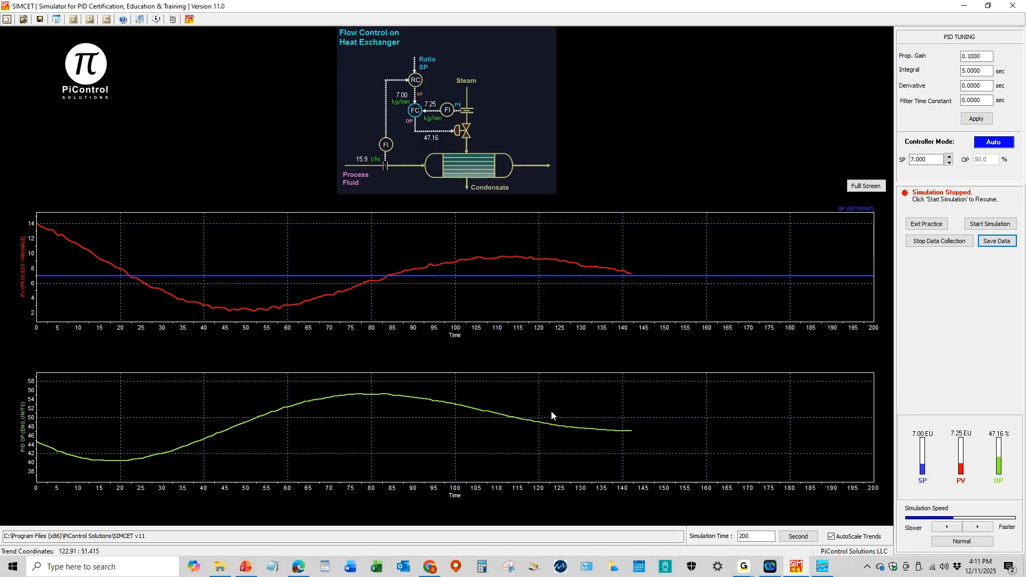
# Back in PITOPS, set the CV range high to 25 and the PID tuning time unit to seconds
pyautogui.hotkey('alt', 'Tab')
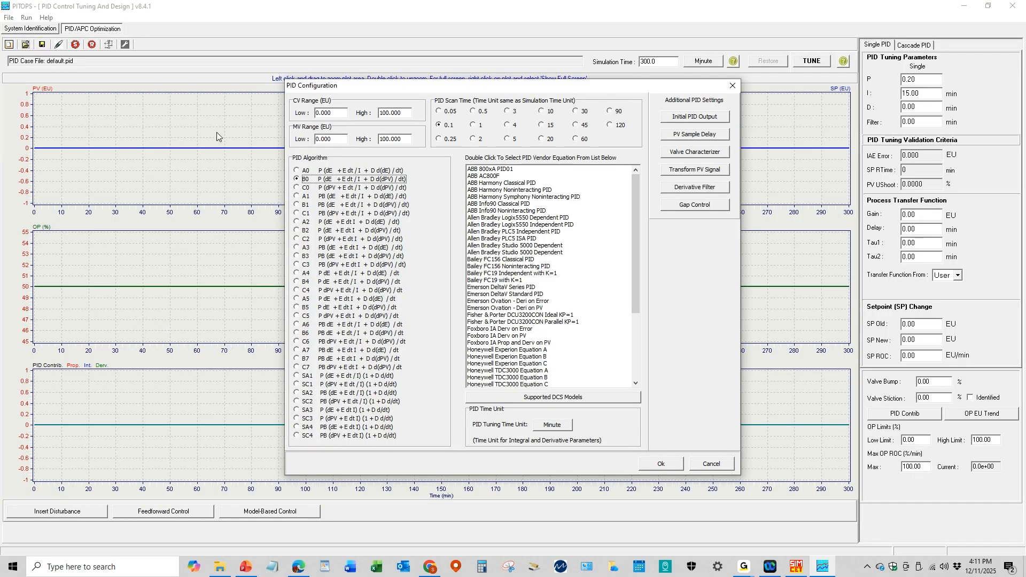
pyautogui.moveTo(405, 114); pyautogui.dragTo(199, 77)
pyautogui.write('25')
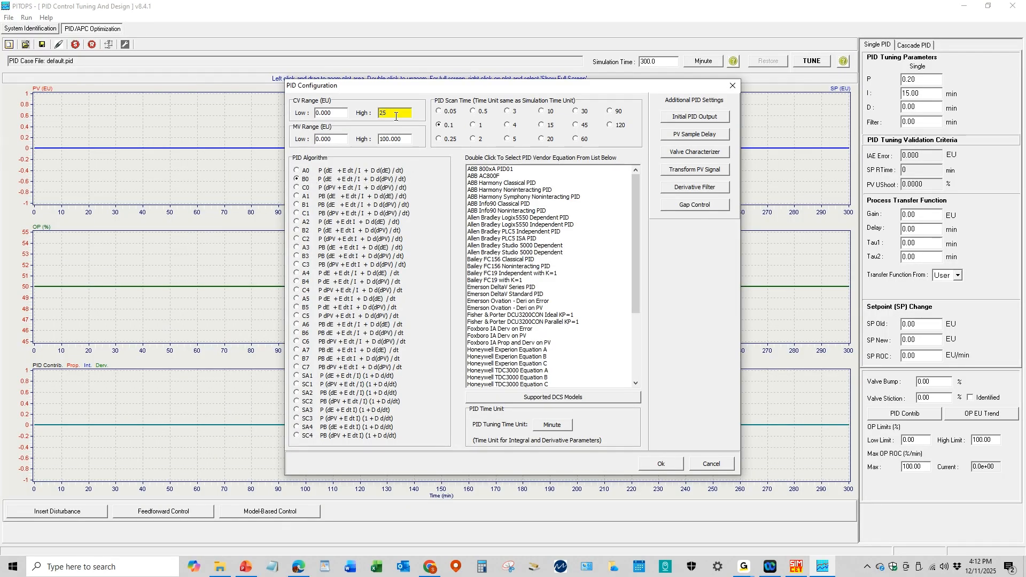
pyautogui.click(561, 425)
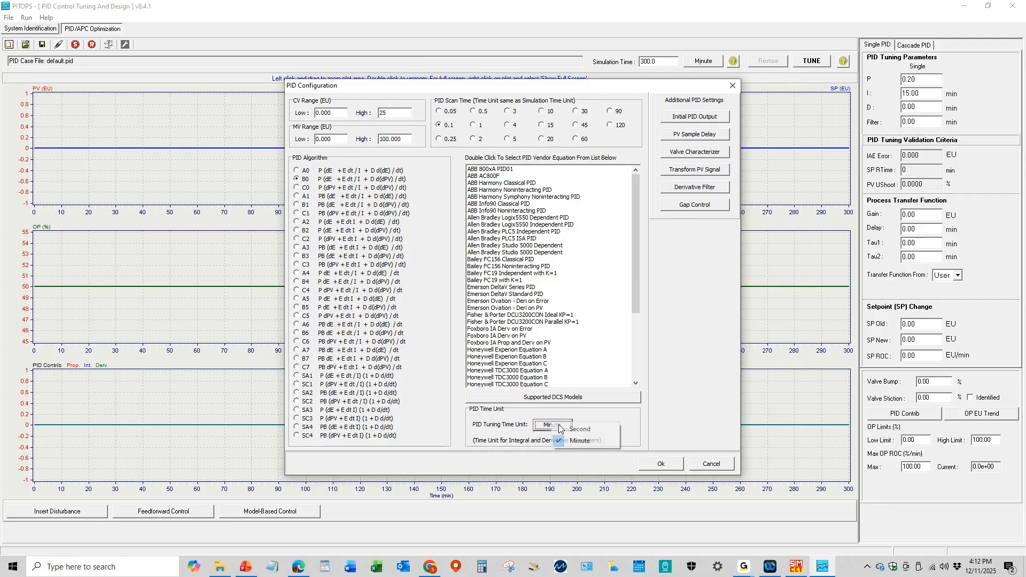
pyautogui.click(578, 430)
pyautogui.click(663, 464)
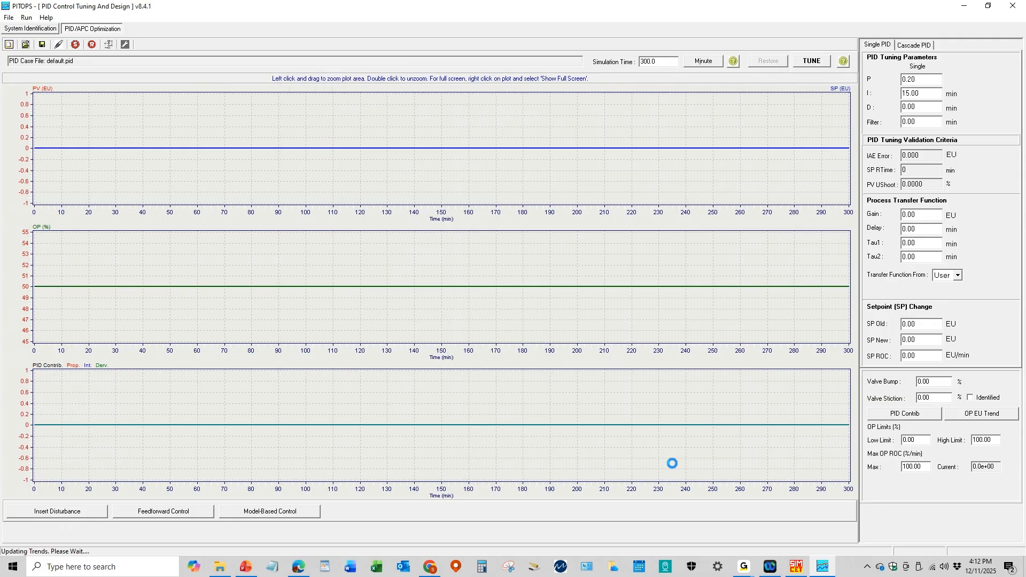
# Use TF1 as the process transfer function and review its delay and time constant
pyautogui.click(959, 275)
pyautogui.click(939, 285)
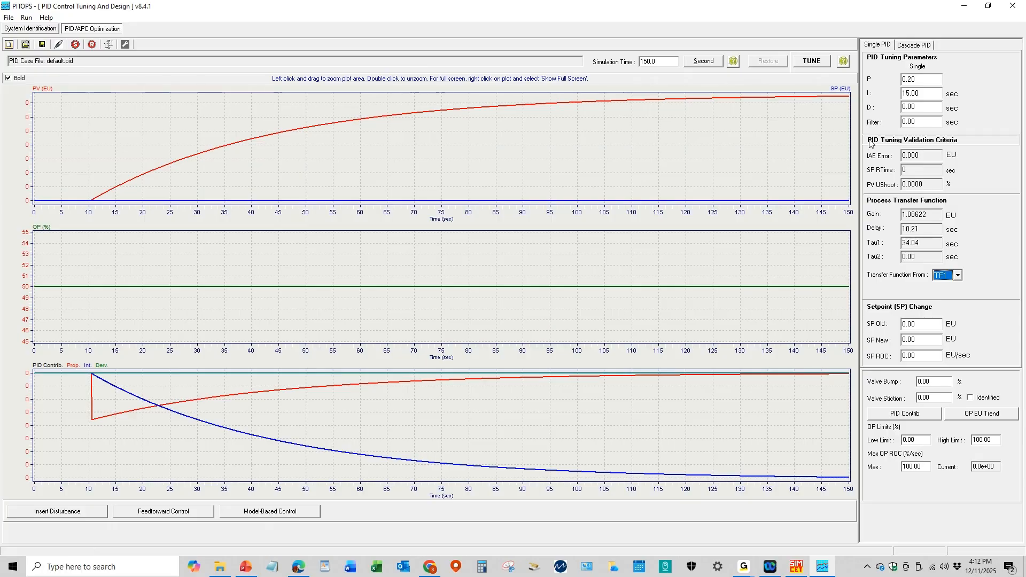
pyautogui.click(924, 228)
pyautogui.moveTo(925, 228); pyautogui.dragTo(900, 244)
# Simulate a setpoint step from 10 to 12
pyautogui.click(920, 327)
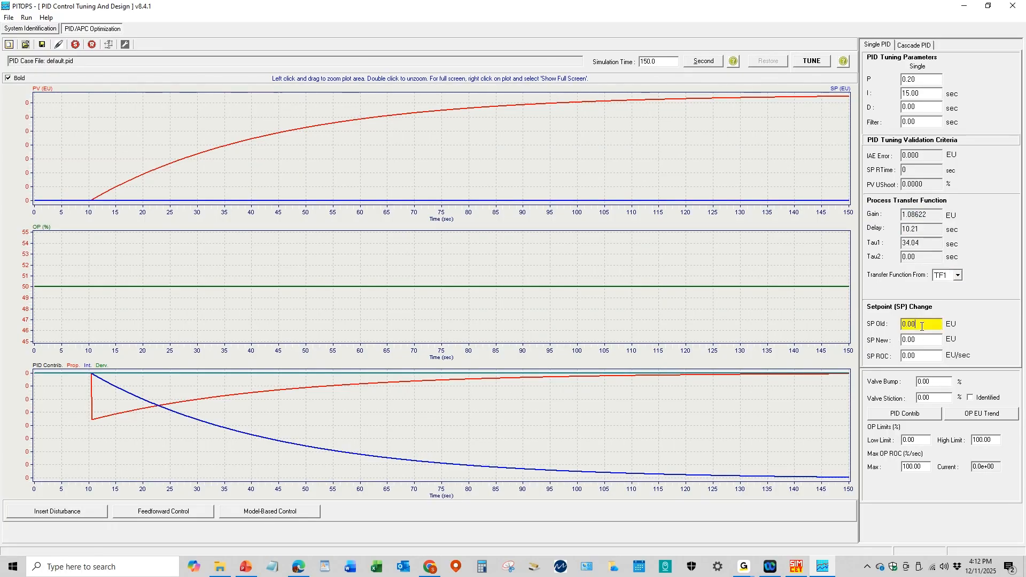
pyautogui.write('10')
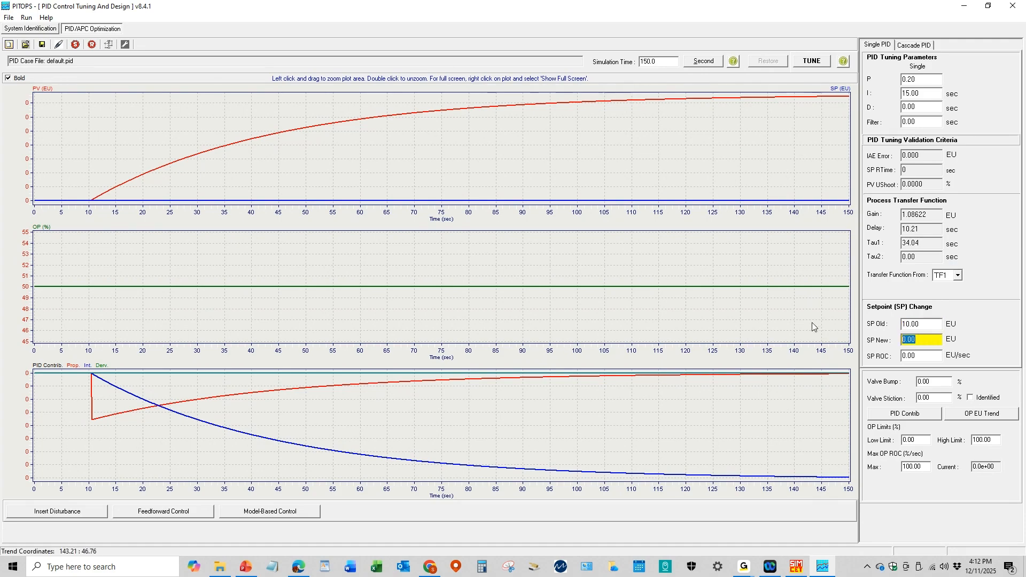
pyautogui.write('12')
pyautogui.press('Return')
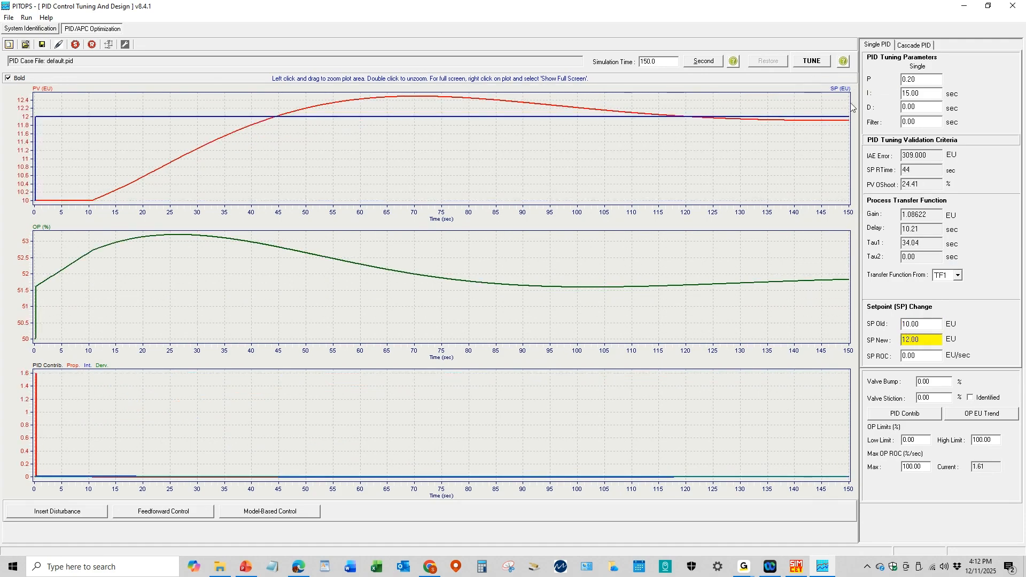
pyautogui.click(814, 62)
pyautogui.moveTo(822, 37)
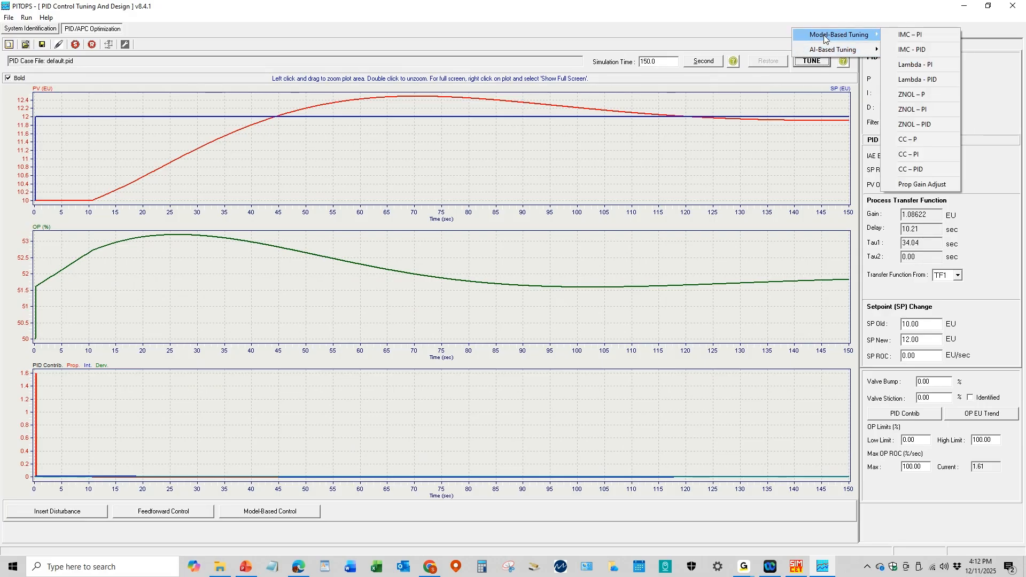
# Tune with IMC – PI, try an integral time of 25 s, and extend simulation time to 250 s
pyautogui.click(922, 35)
pyautogui.press('Return')
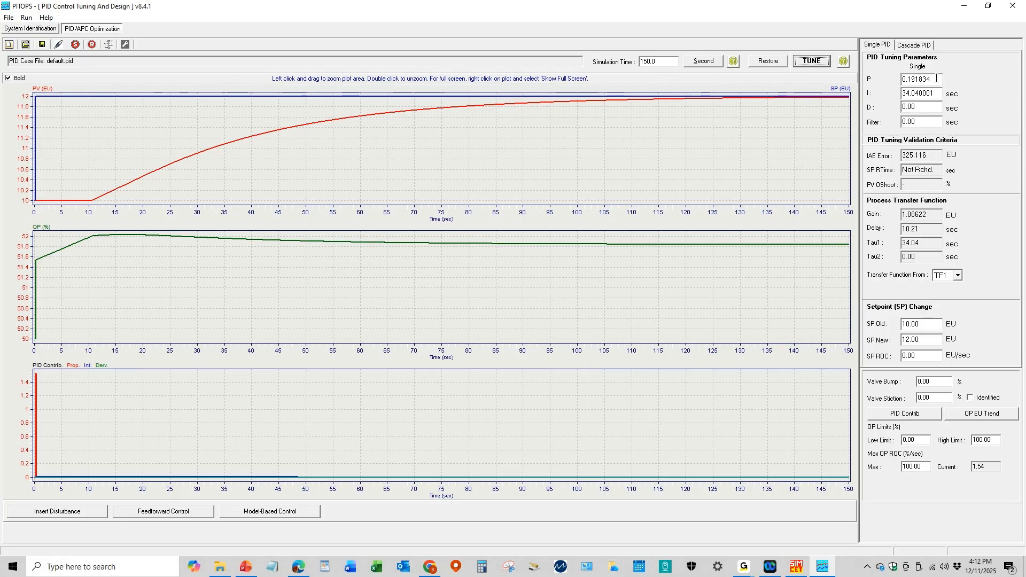
pyautogui.doubleClick(909, 79)
pyautogui.doubleClick(936, 97)
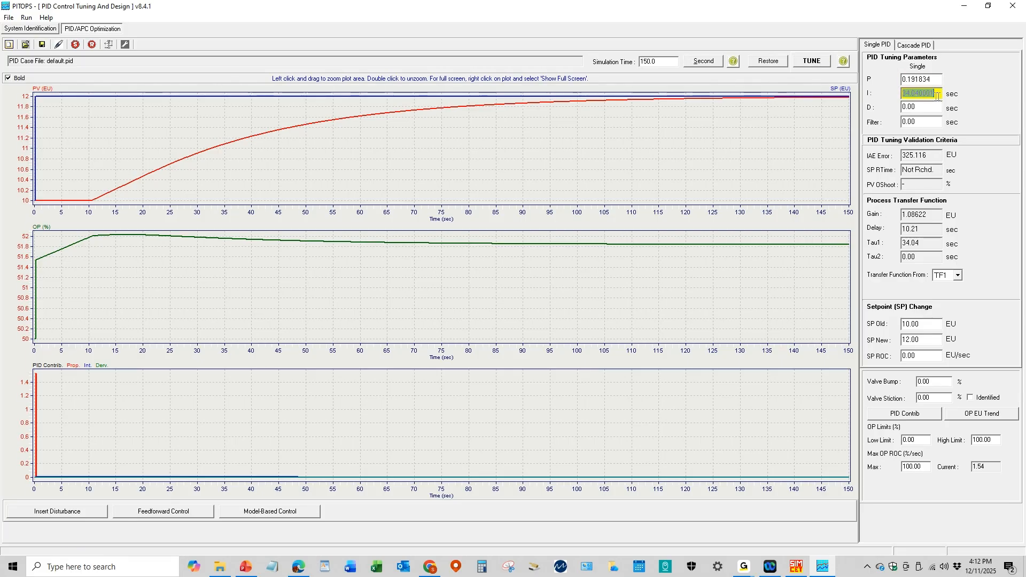
pyautogui.write('25')
pyautogui.press('Return')
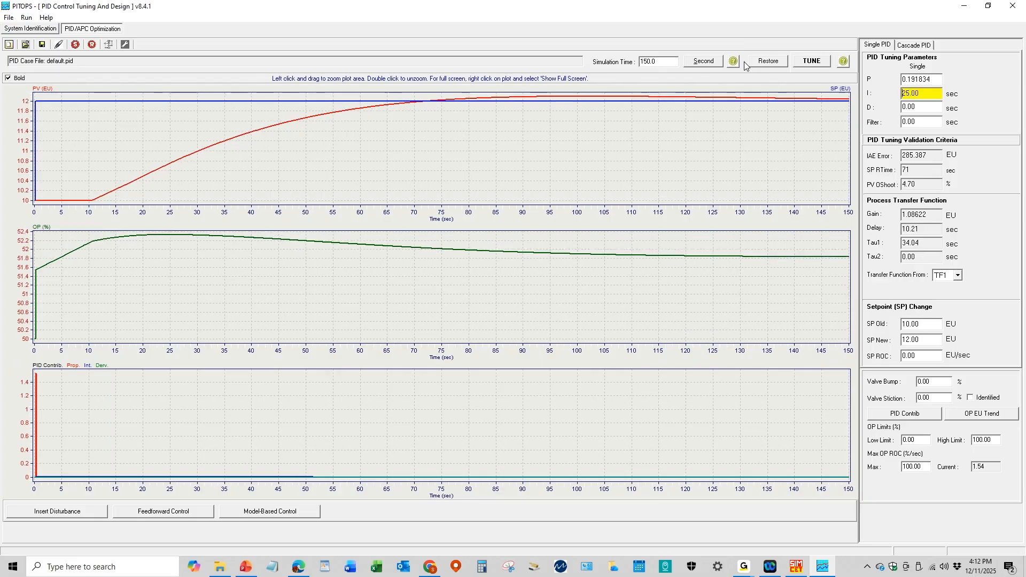
pyautogui.doubleClick(658, 62)
pyautogui.write('250')
pyautogui.press('Return')
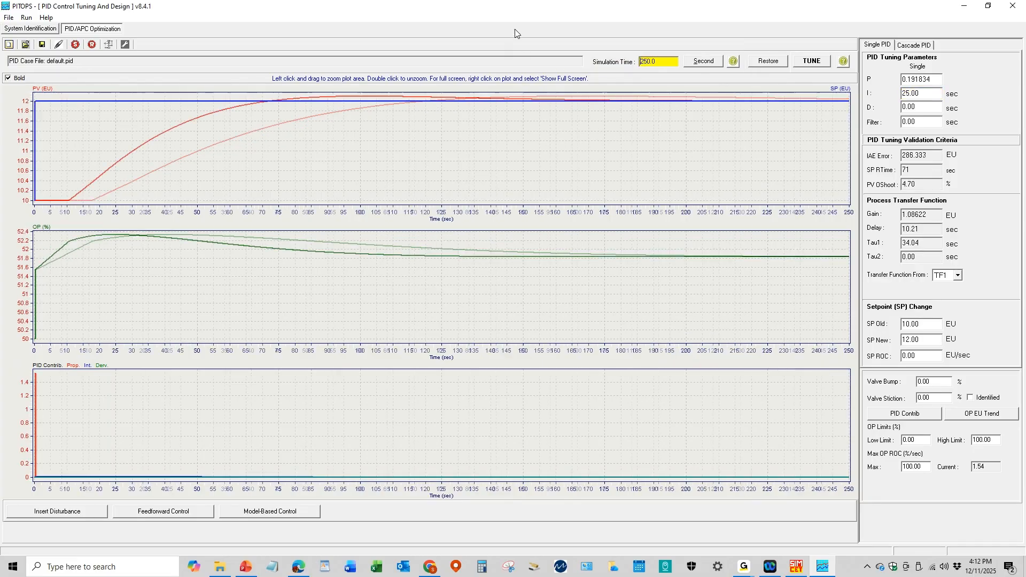
# Refine the integral time to 33 s and proportional gain to 0.18, then return to SIMCET
pyautogui.doubleClick(928, 94)
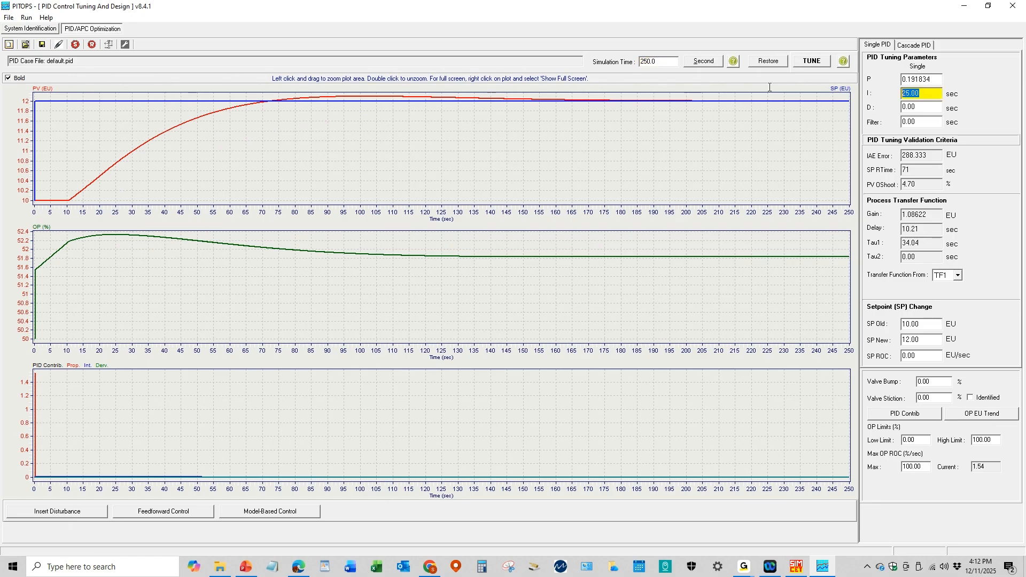
pyautogui.write('30')
pyautogui.press('Return')
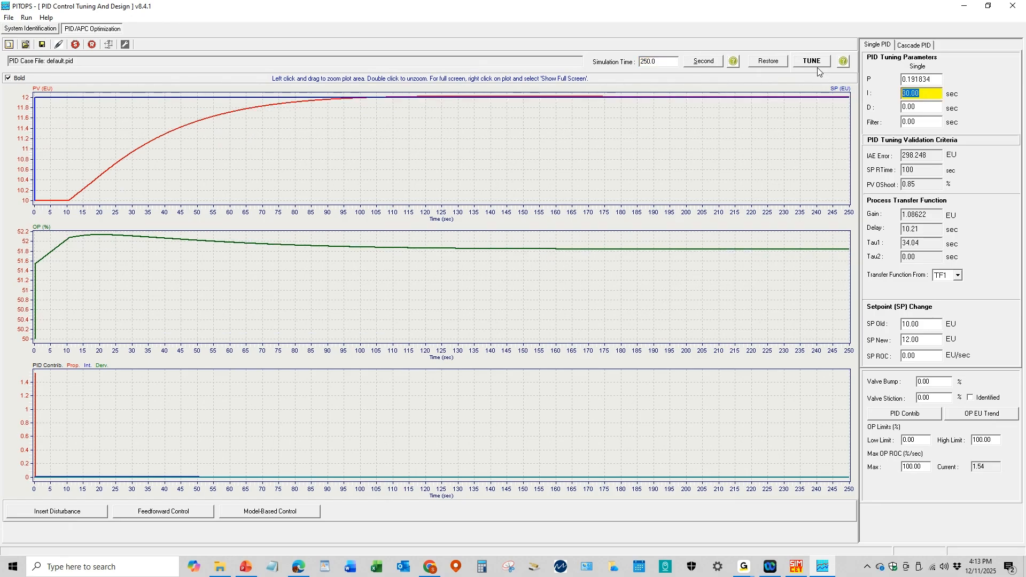
pyautogui.write('33')
pyautogui.press('Return')
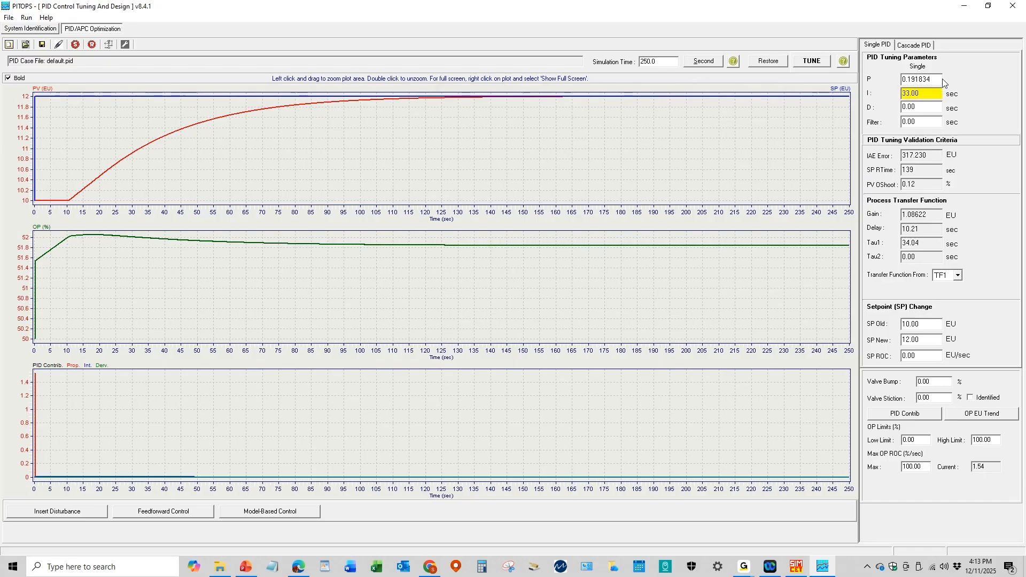
pyautogui.moveTo(942, 80); pyautogui.dragTo(824, 62)
pyautogui.write('.1')
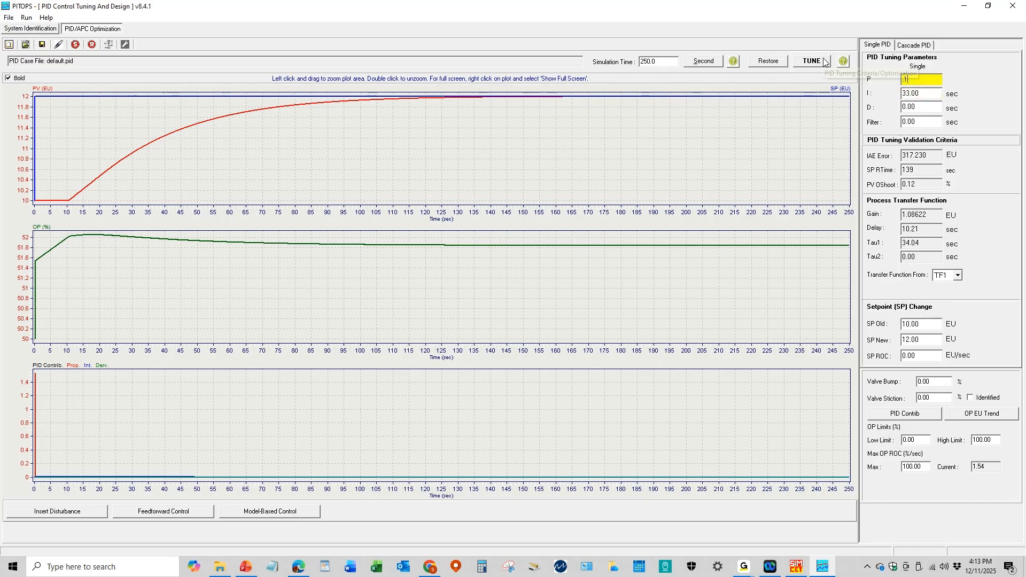
pyautogui.write('8')
pyautogui.press('Return')
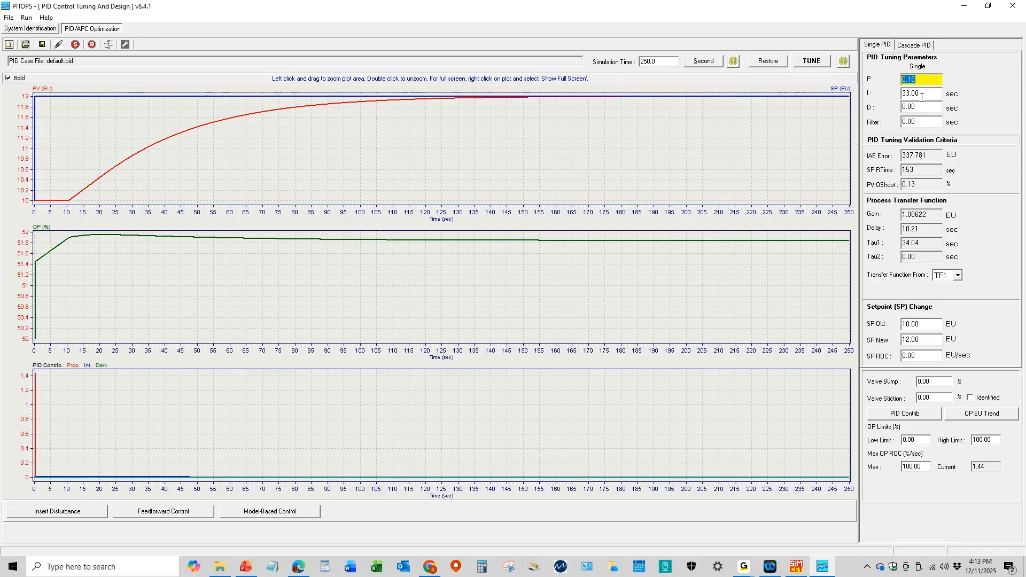
pyautogui.press('Tab')
pyautogui.hotkey('alt', 'Tab')
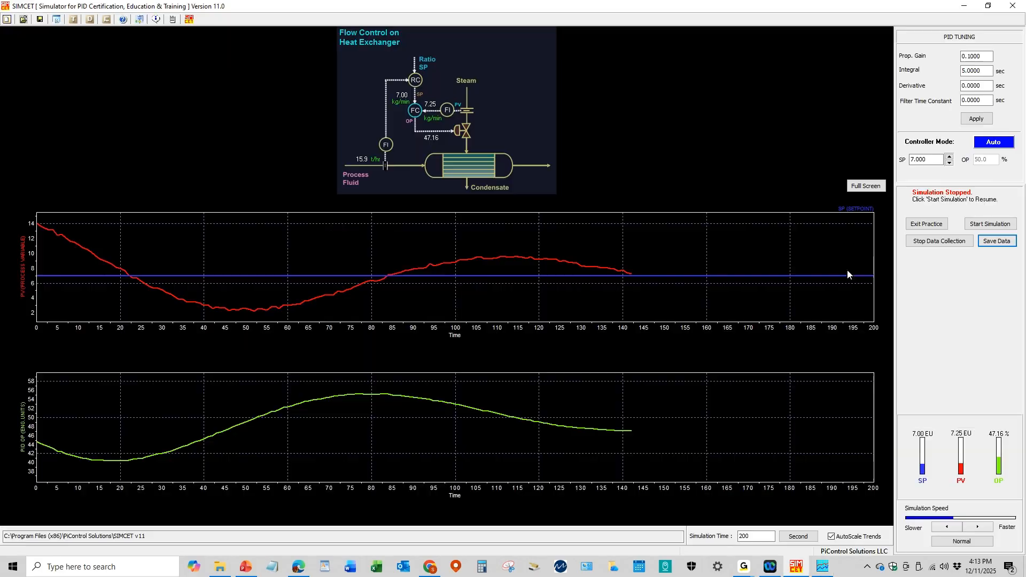
# Enter proportional gain 0.18 and integral 33 s in SIMCET and start the simulation
pyautogui.click(987, 56)
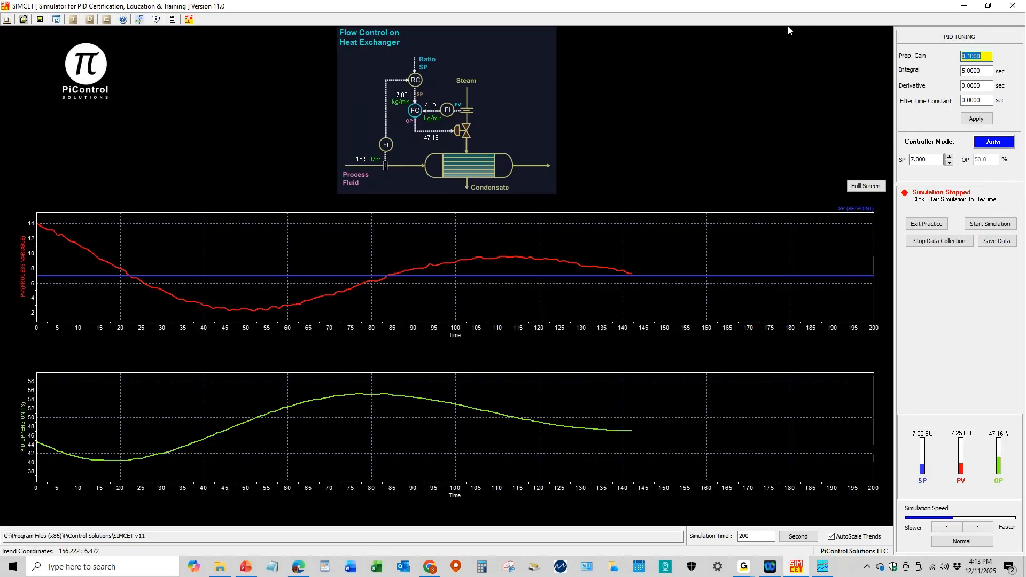
pyautogui.write('.18')
pyautogui.click(989, 71)
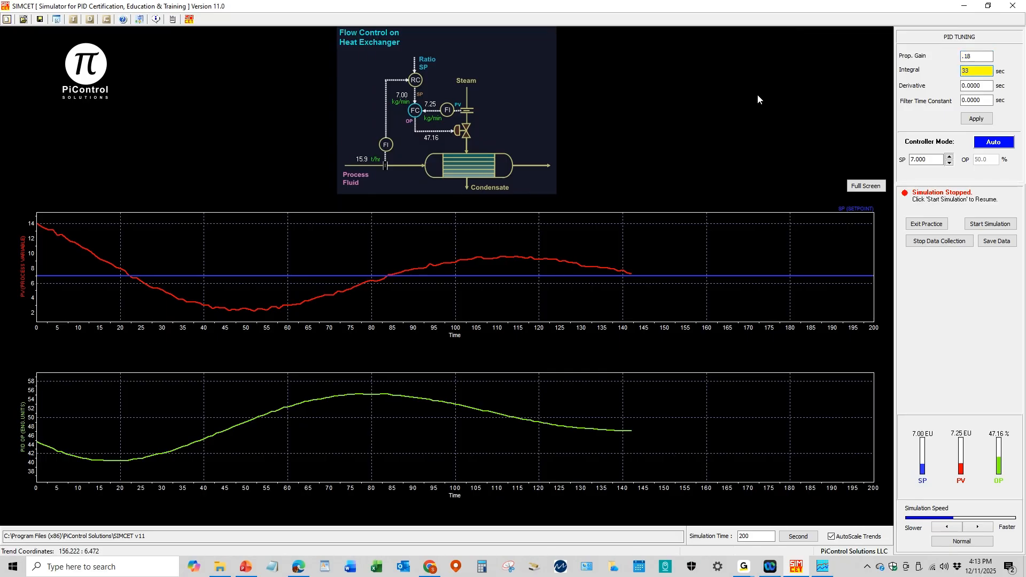
pyautogui.click(988, 226)
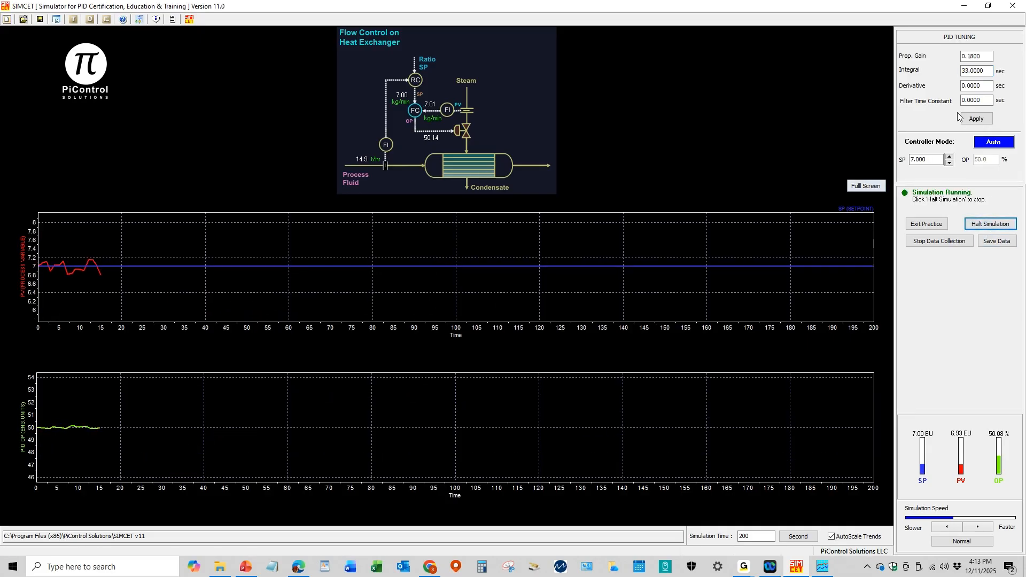
# Set the filter time constant to 3 s and run the simulation twice as fast
pyautogui.moveTo(986, 101); pyautogui.dragTo(805, 67)
pyautogui.write('3')
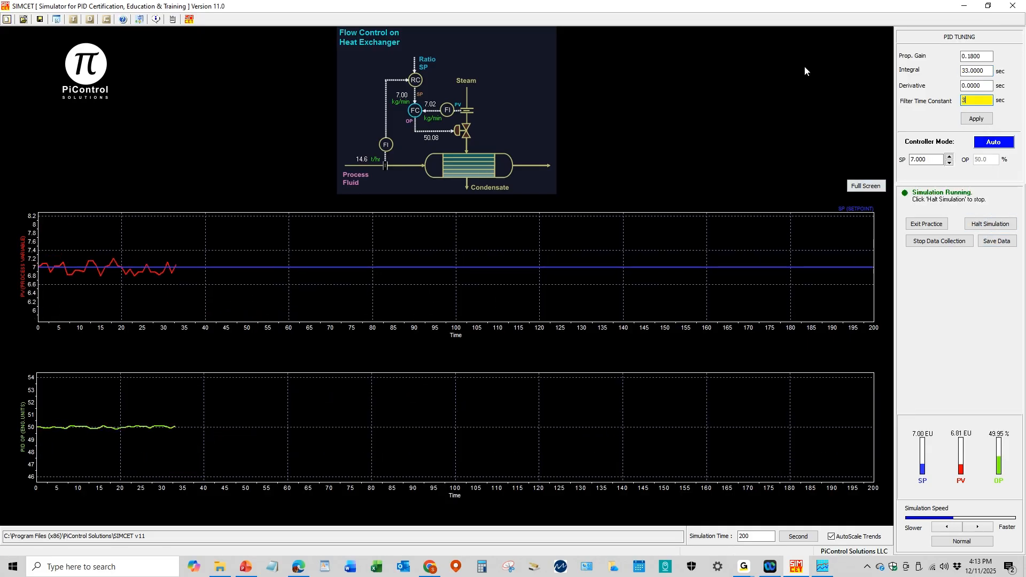
pyautogui.press('Return')
pyautogui.click(979, 527)
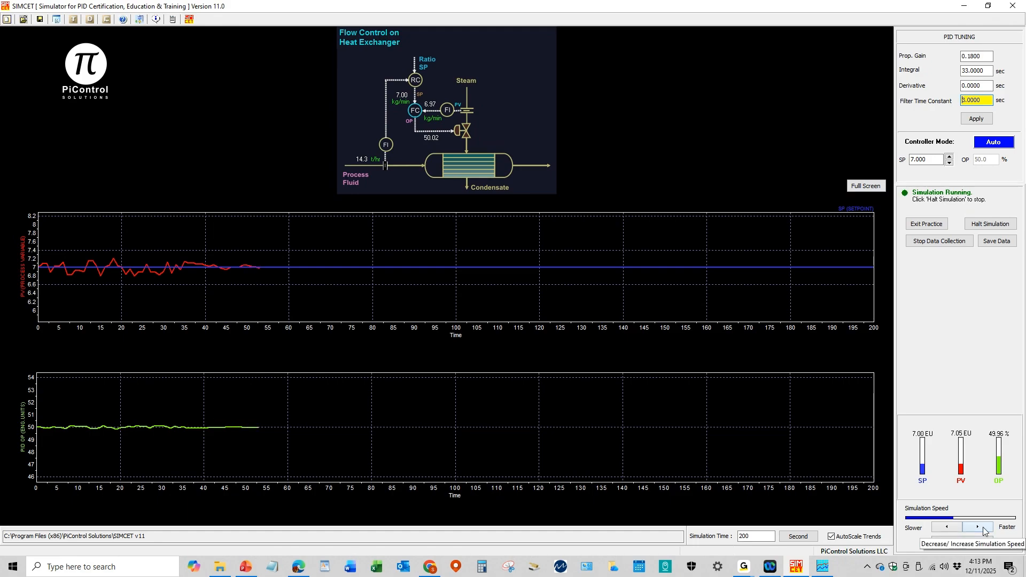
pyautogui.click(979, 527)
pyautogui.click(928, 160)
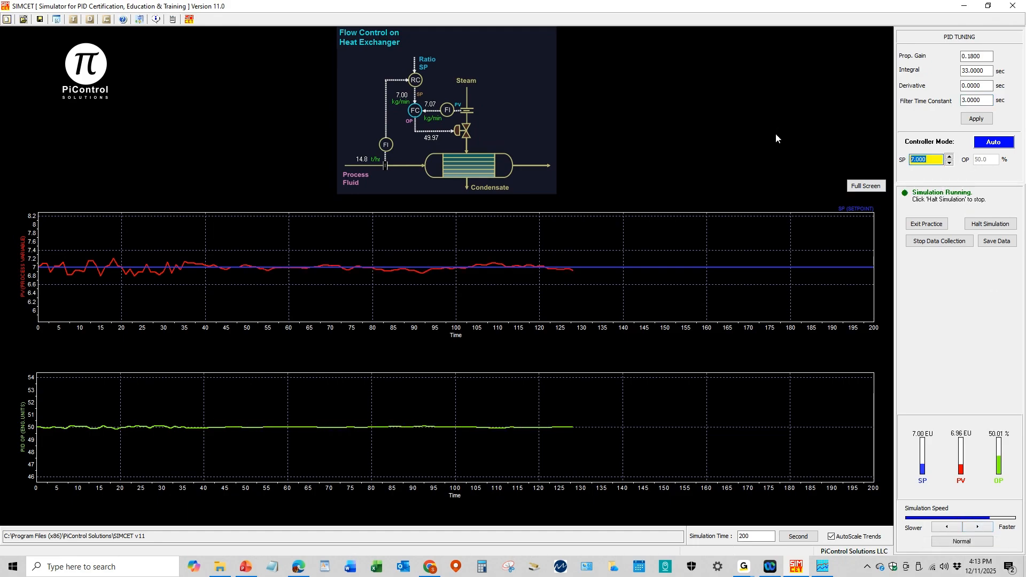
# Step the flow setpoint up to 11, then restart and slow the simulation
pyautogui.write('11')
pyautogui.press('Return')
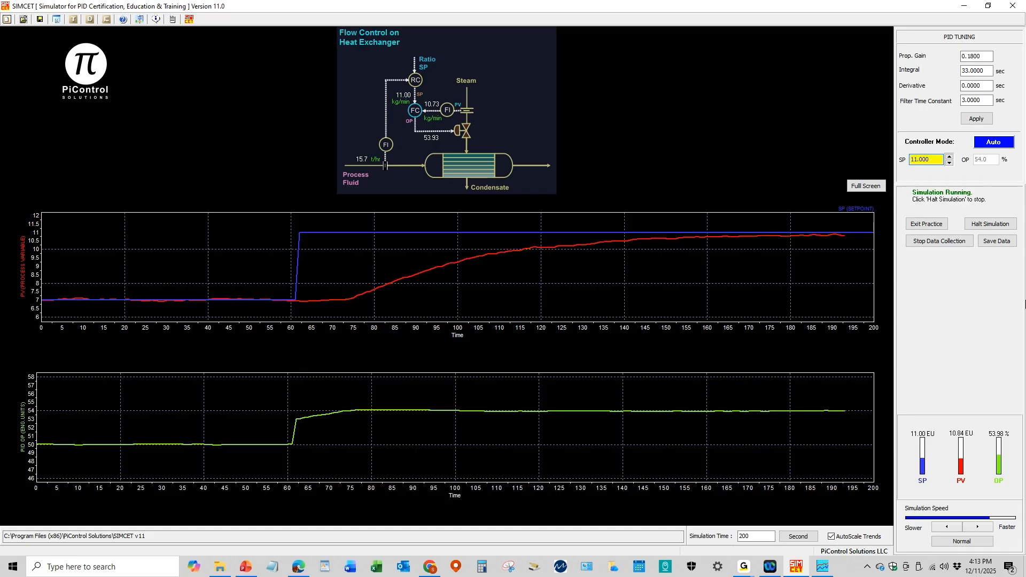
pyautogui.click(990, 223)
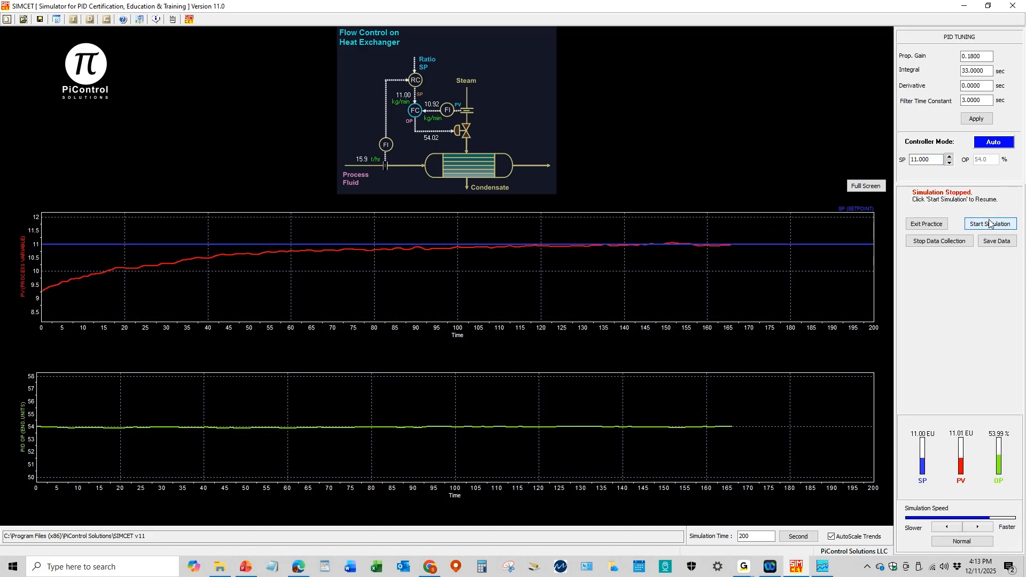
pyautogui.click(991, 224)
pyautogui.click(956, 528)
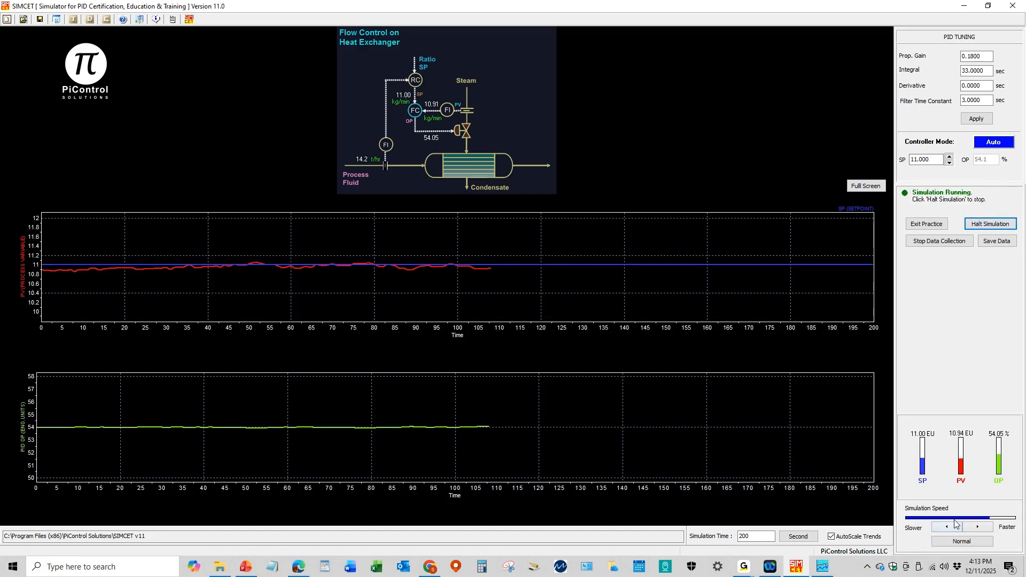
pyautogui.click(956, 528)
# Return the setpoint to 7 and review the gain and integral settings
pyautogui.click(942, 161)
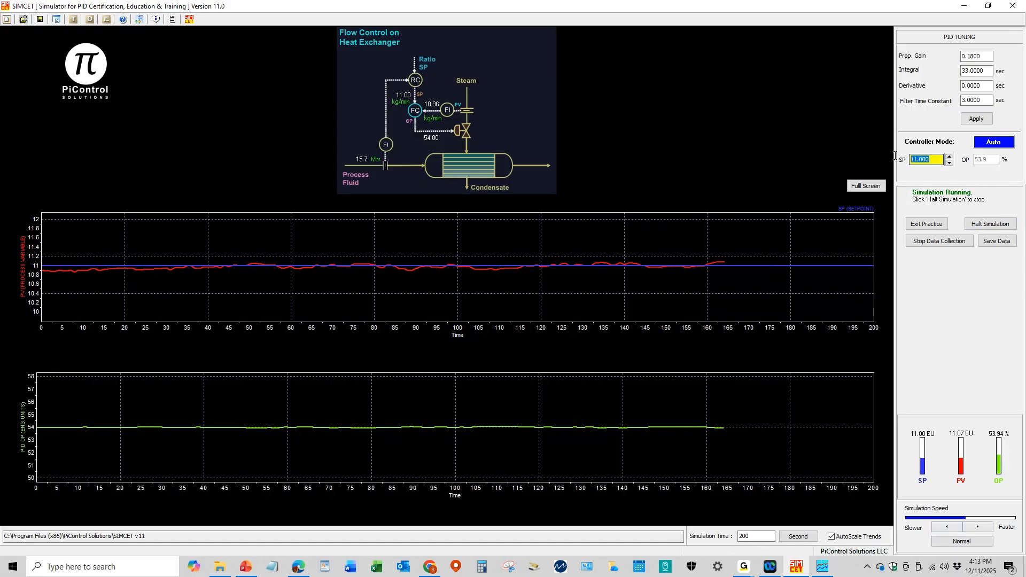
pyautogui.write('7')
pyautogui.press('Return')
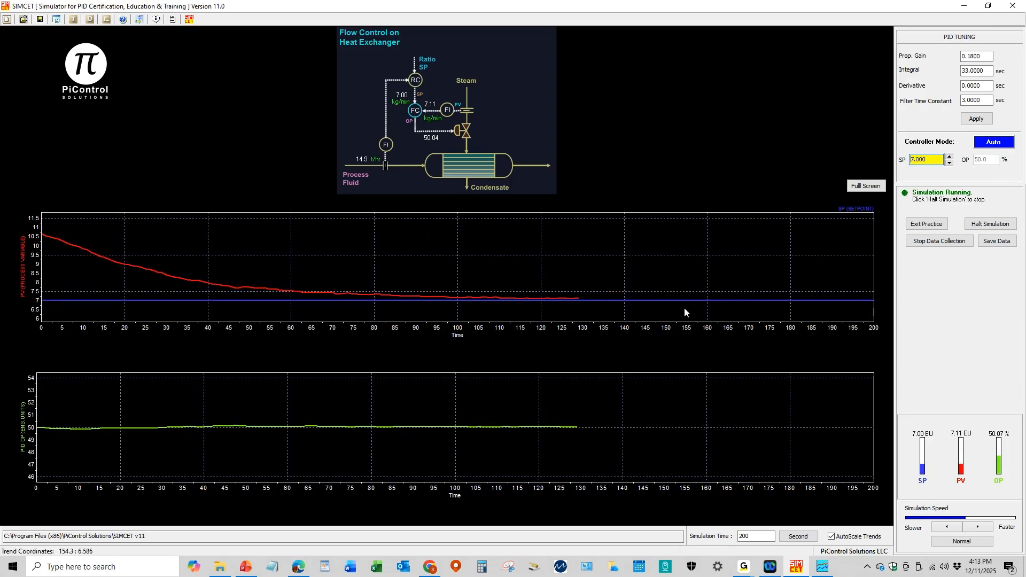
pyautogui.click(971, 56)
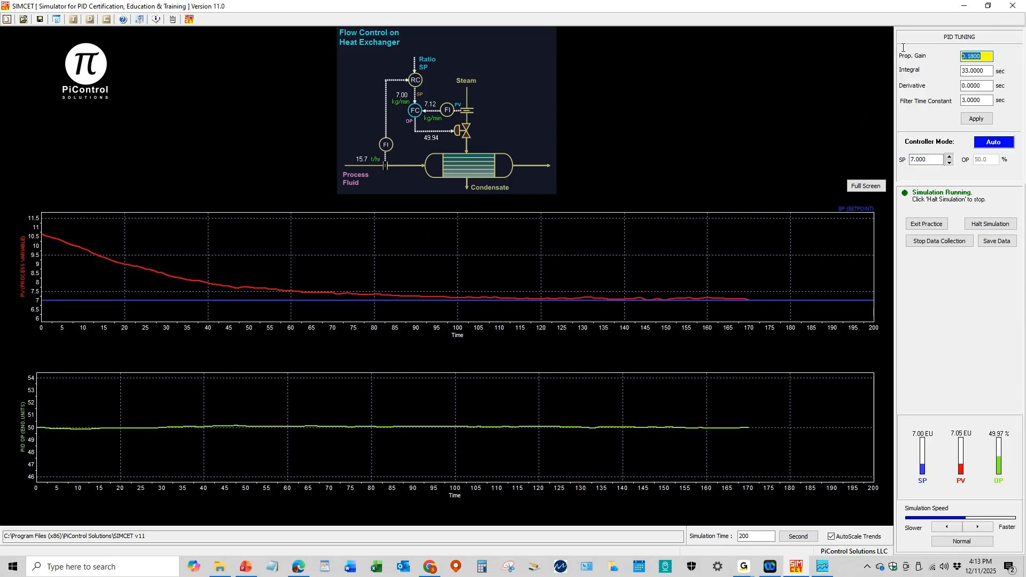
pyautogui.click(972, 70)
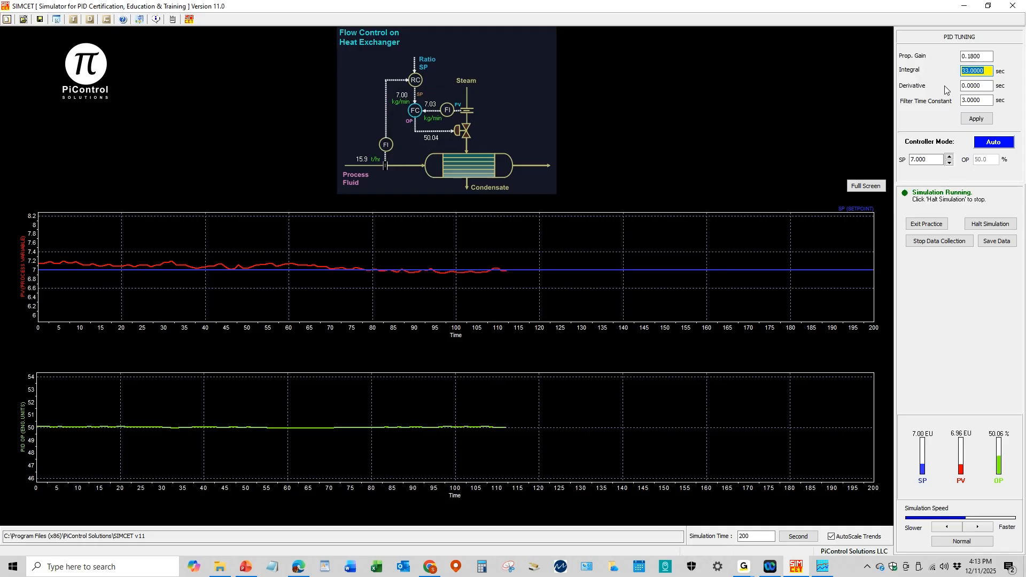